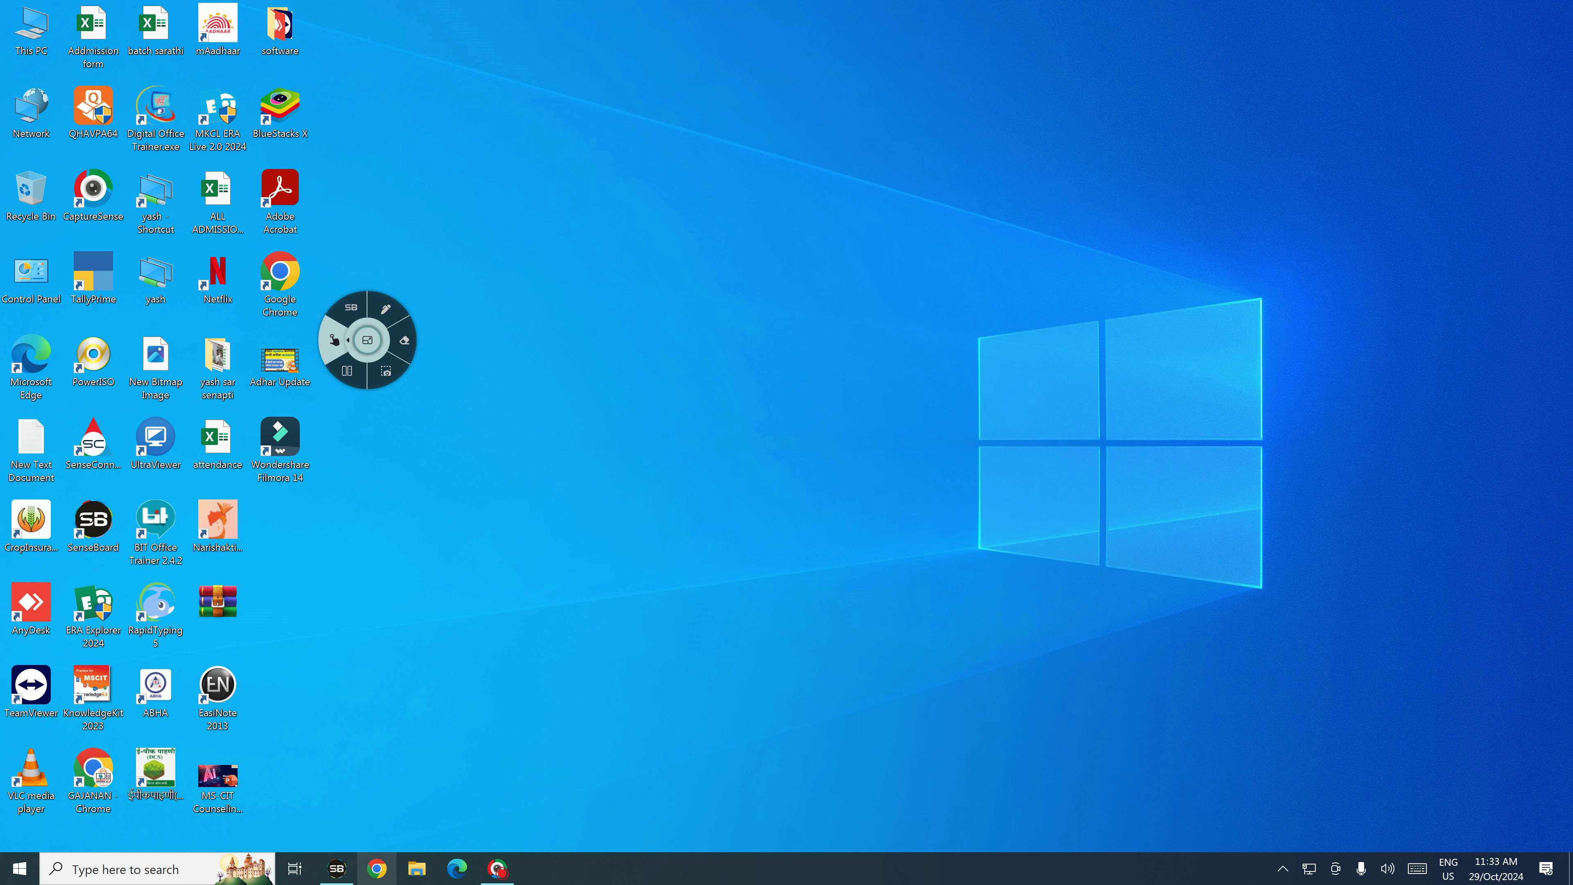
Step: Open Chrome with a profile and search Google for 'aaple sarkar' from past searches
{"action": "left_click", "coordinate": [376, 868]}
{"action": "left_click", "coordinate": [854, 428]}
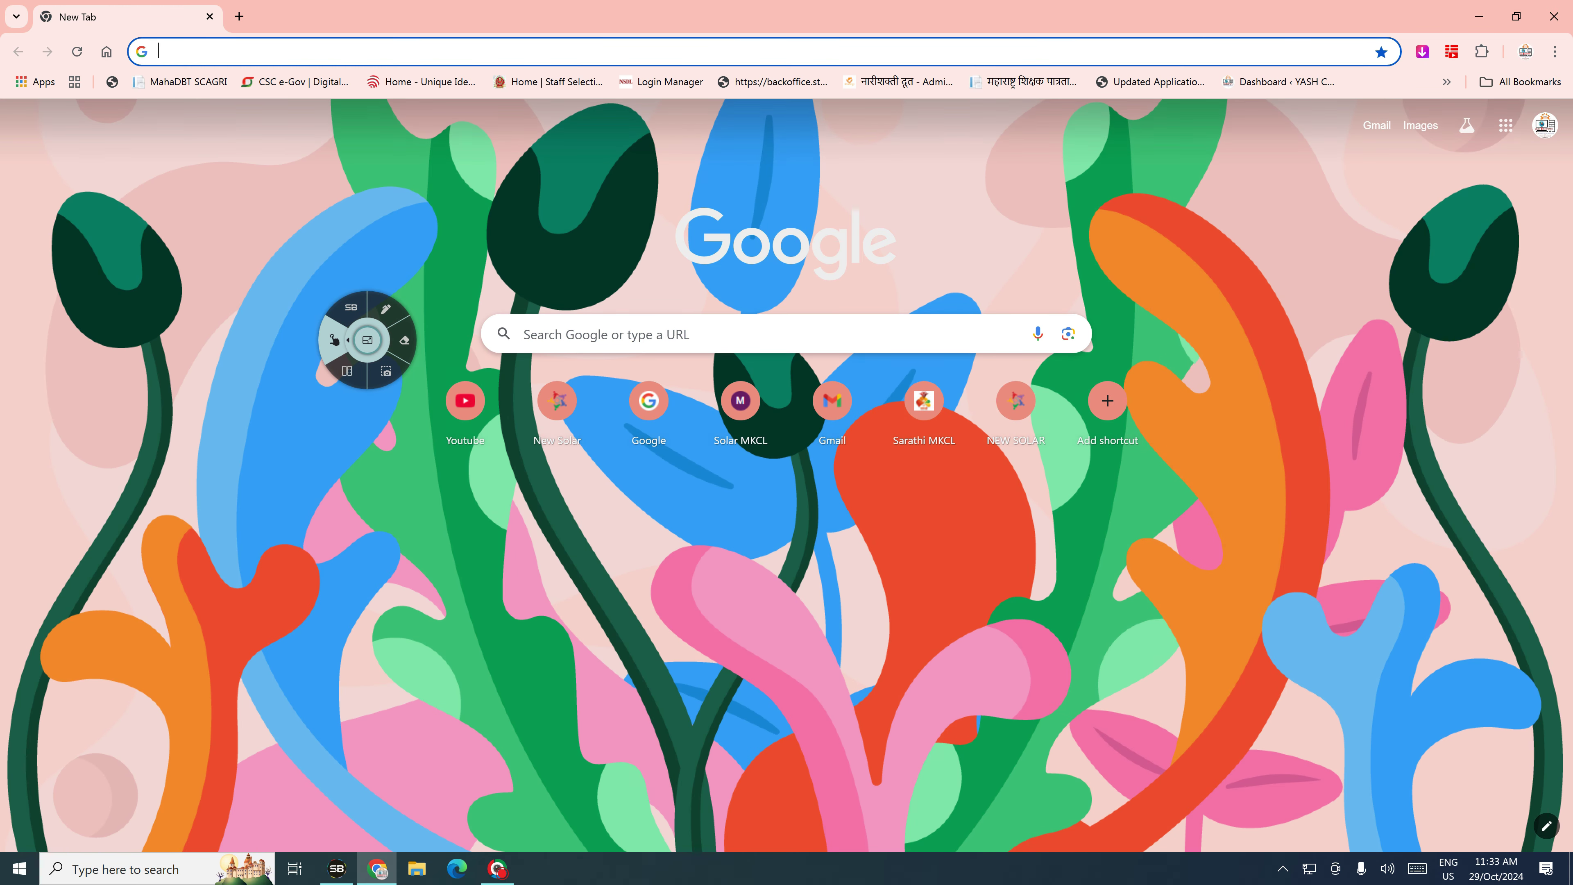
{"action": "left_click", "coordinate": [169, 52]}
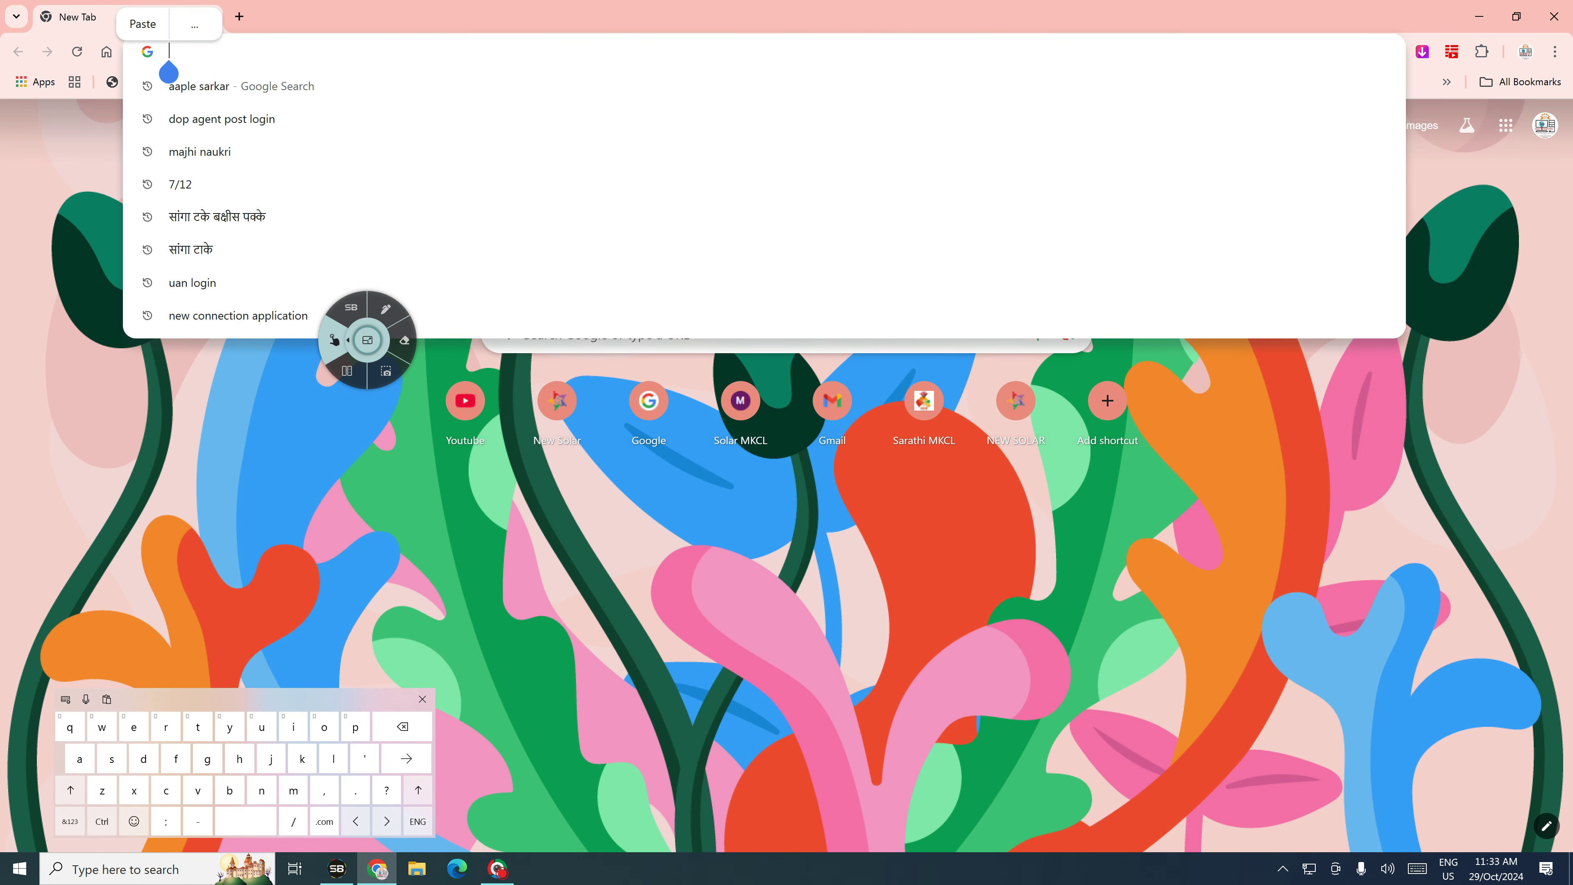
{"action": "left_click", "coordinate": [199, 85]}
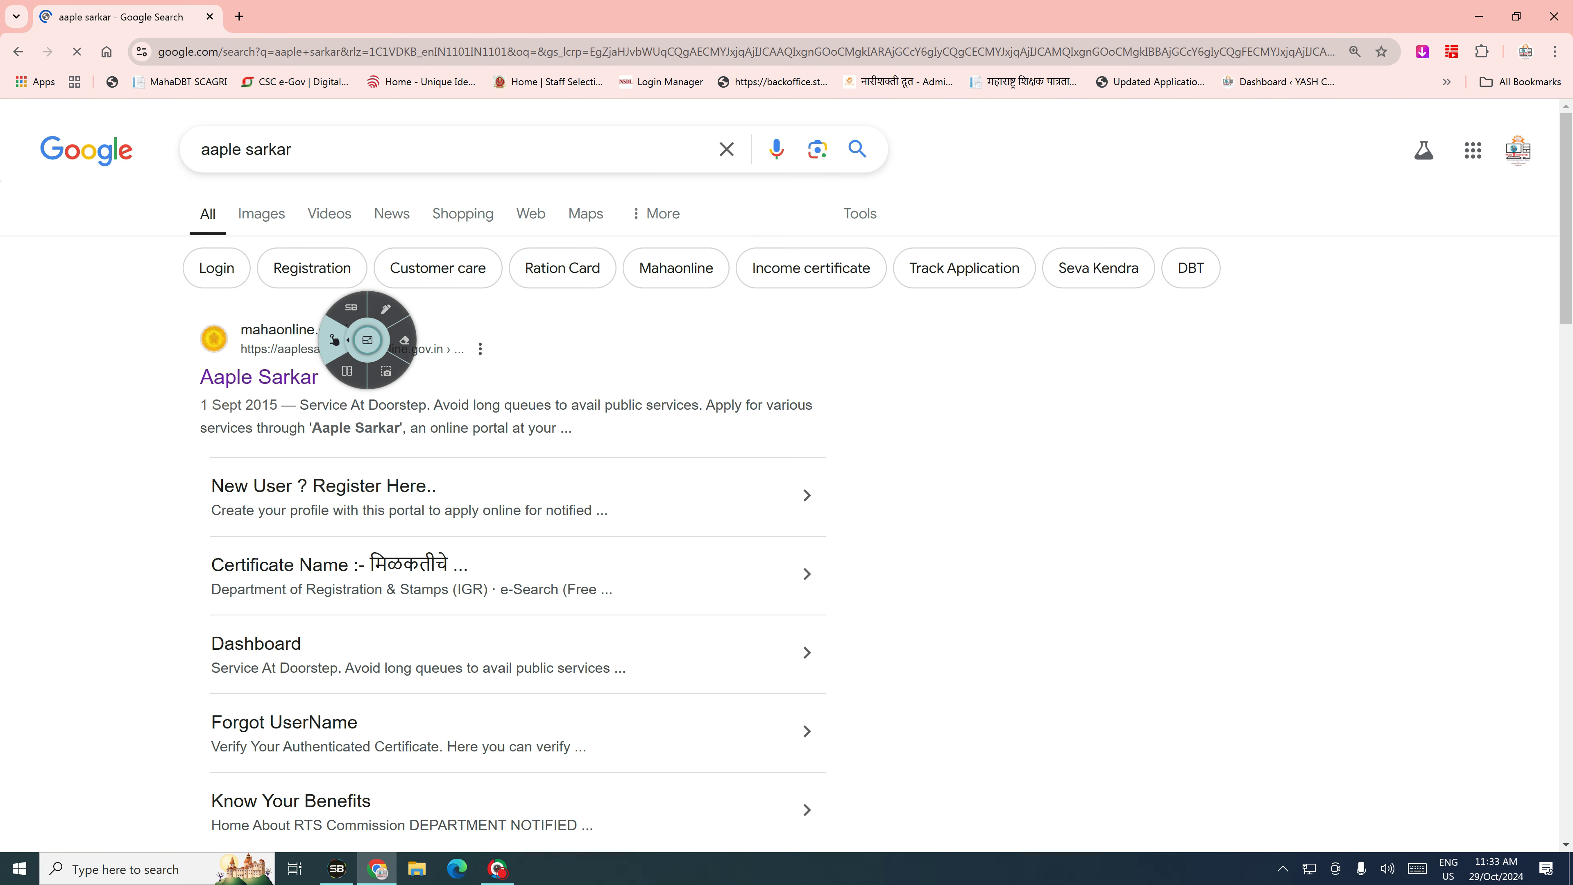
Step: Circle the Aaple Sarkar result, underline its web address, then open the portal
{"action": "left_click", "coordinate": [385, 308]}
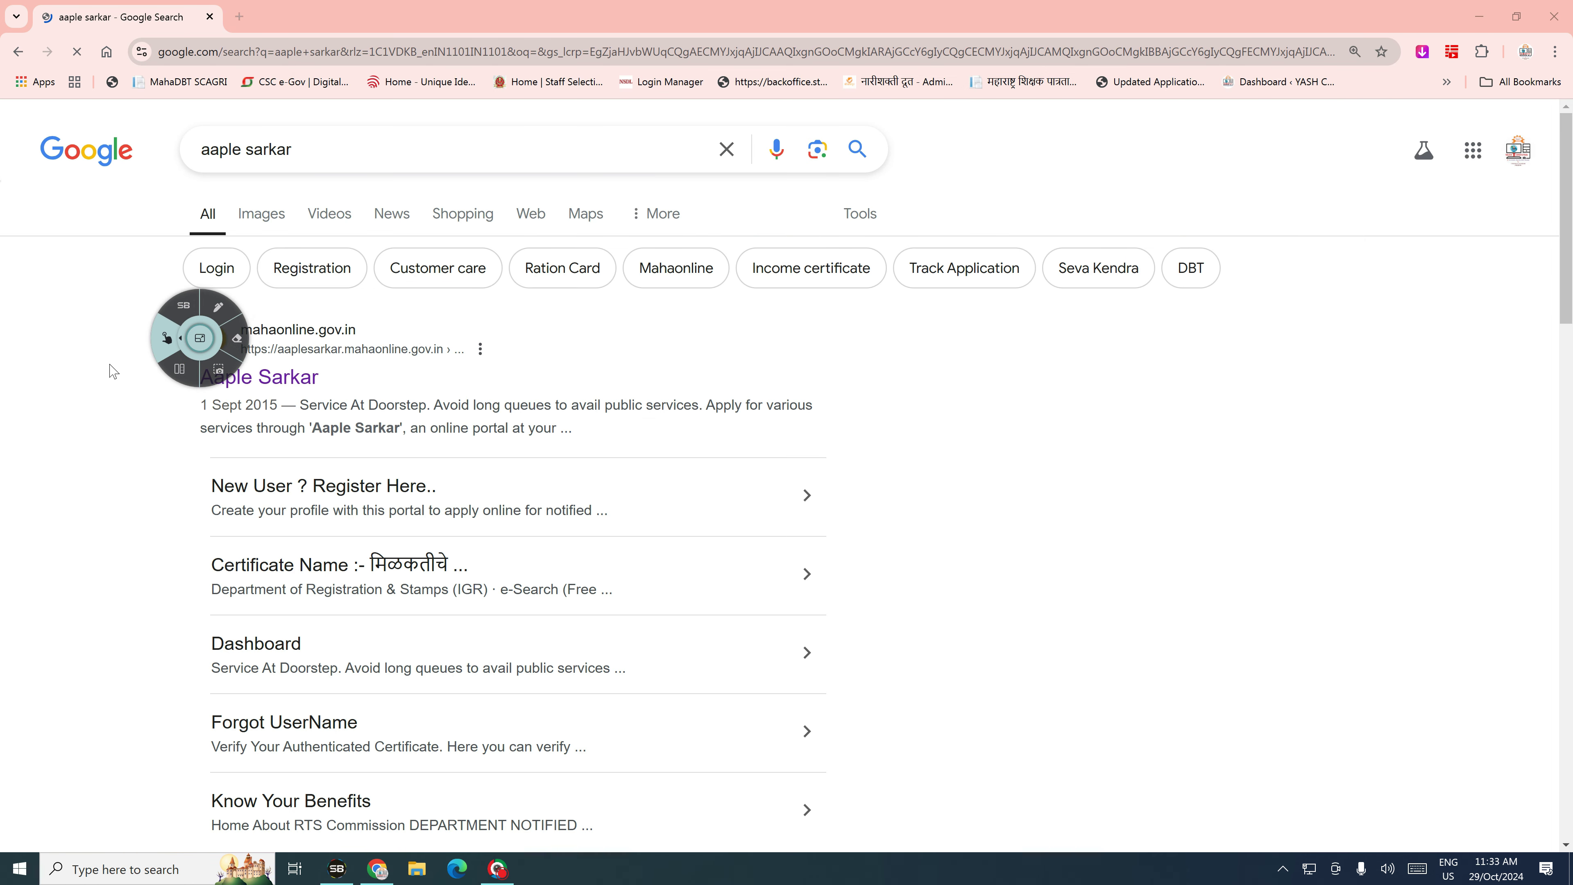
{"action": "mouse_move", "coordinate": [313, 302]}
{"action": "left_mouse_down"}
{"action": "mouse_move", "coordinate": [186, 369]}
{"action": "mouse_move", "coordinate": [400, 324]}
{"action": "left_mouse_up"}
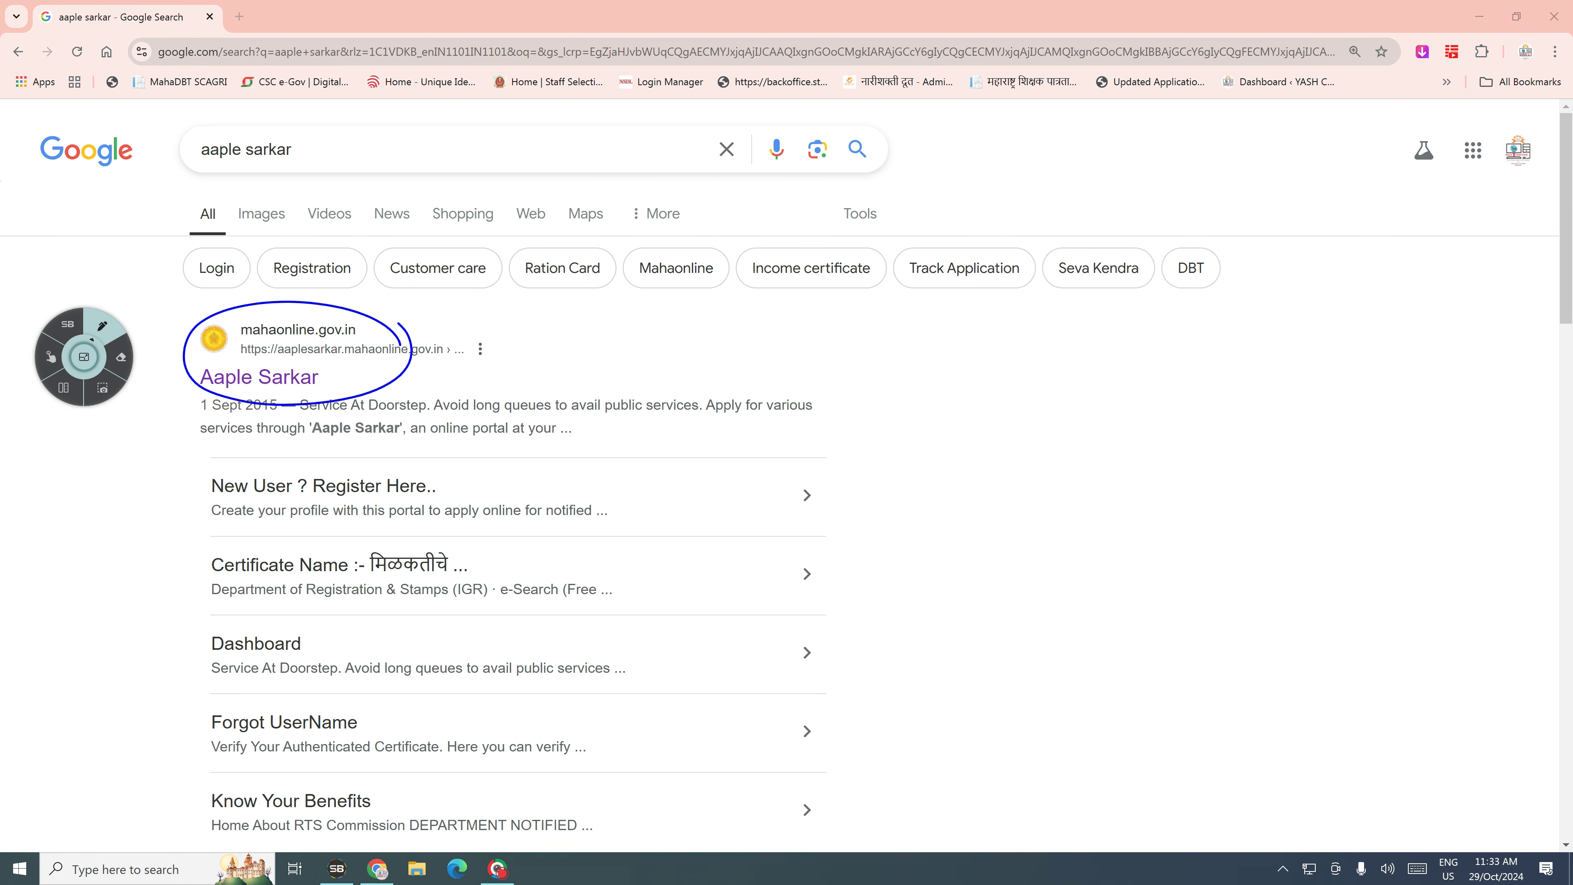
{"action": "left_click_drag", "start_coordinate": [248, 355], "coordinate": [349, 363]}
{"action": "left_click", "coordinate": [50, 357]}
{"action": "left_click", "coordinate": [259, 376]}
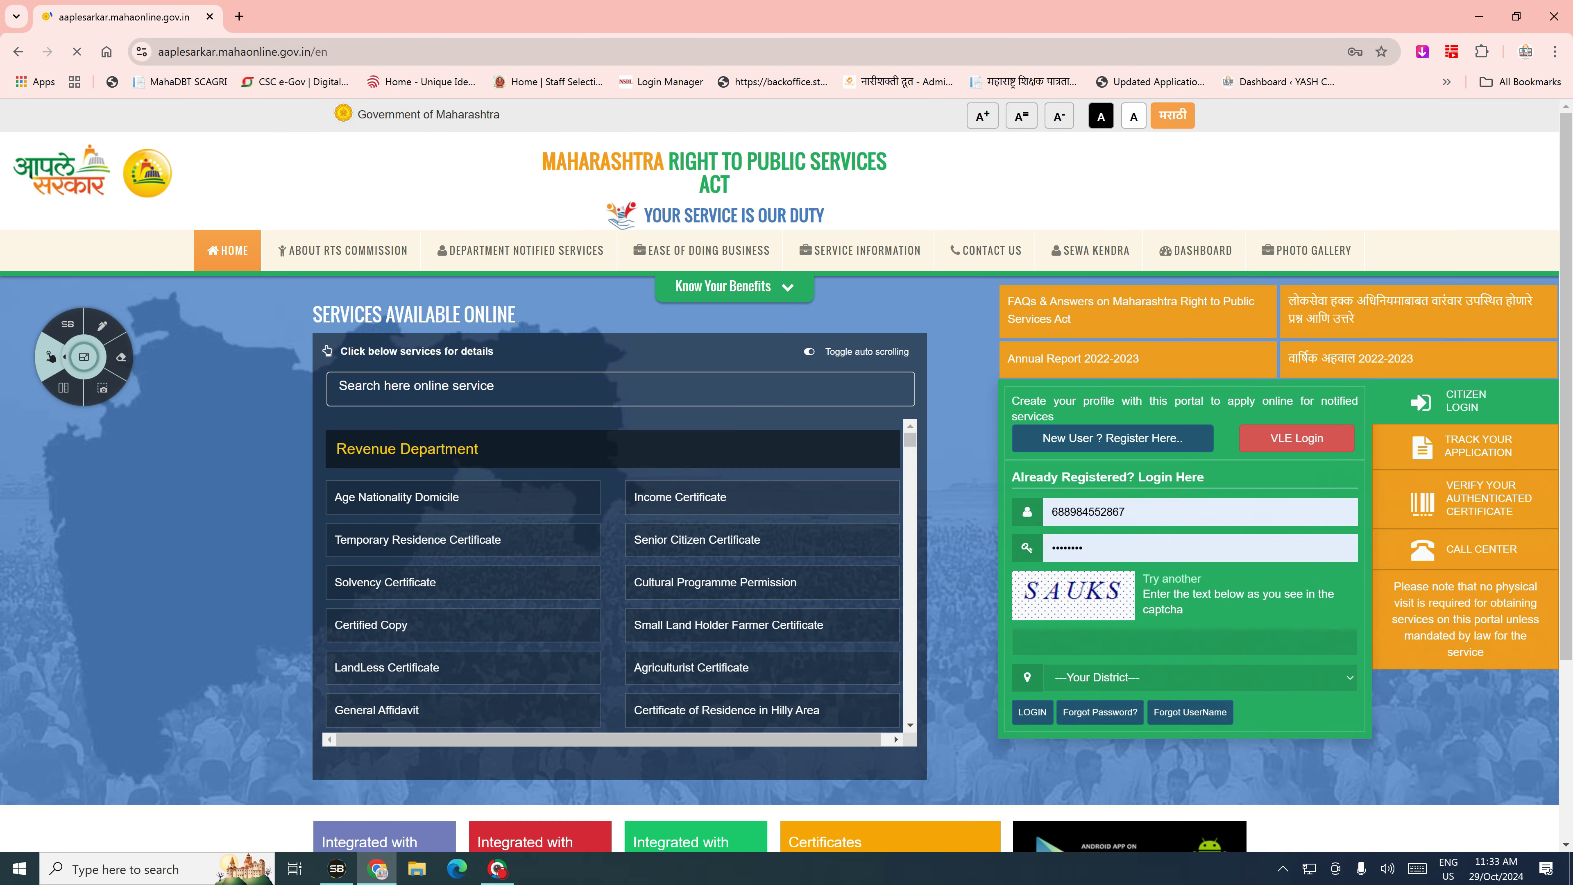
Step: Highlight the 'New User ? Register Here..' option and open the registration page
{"action": "left_click", "coordinate": [102, 326]}
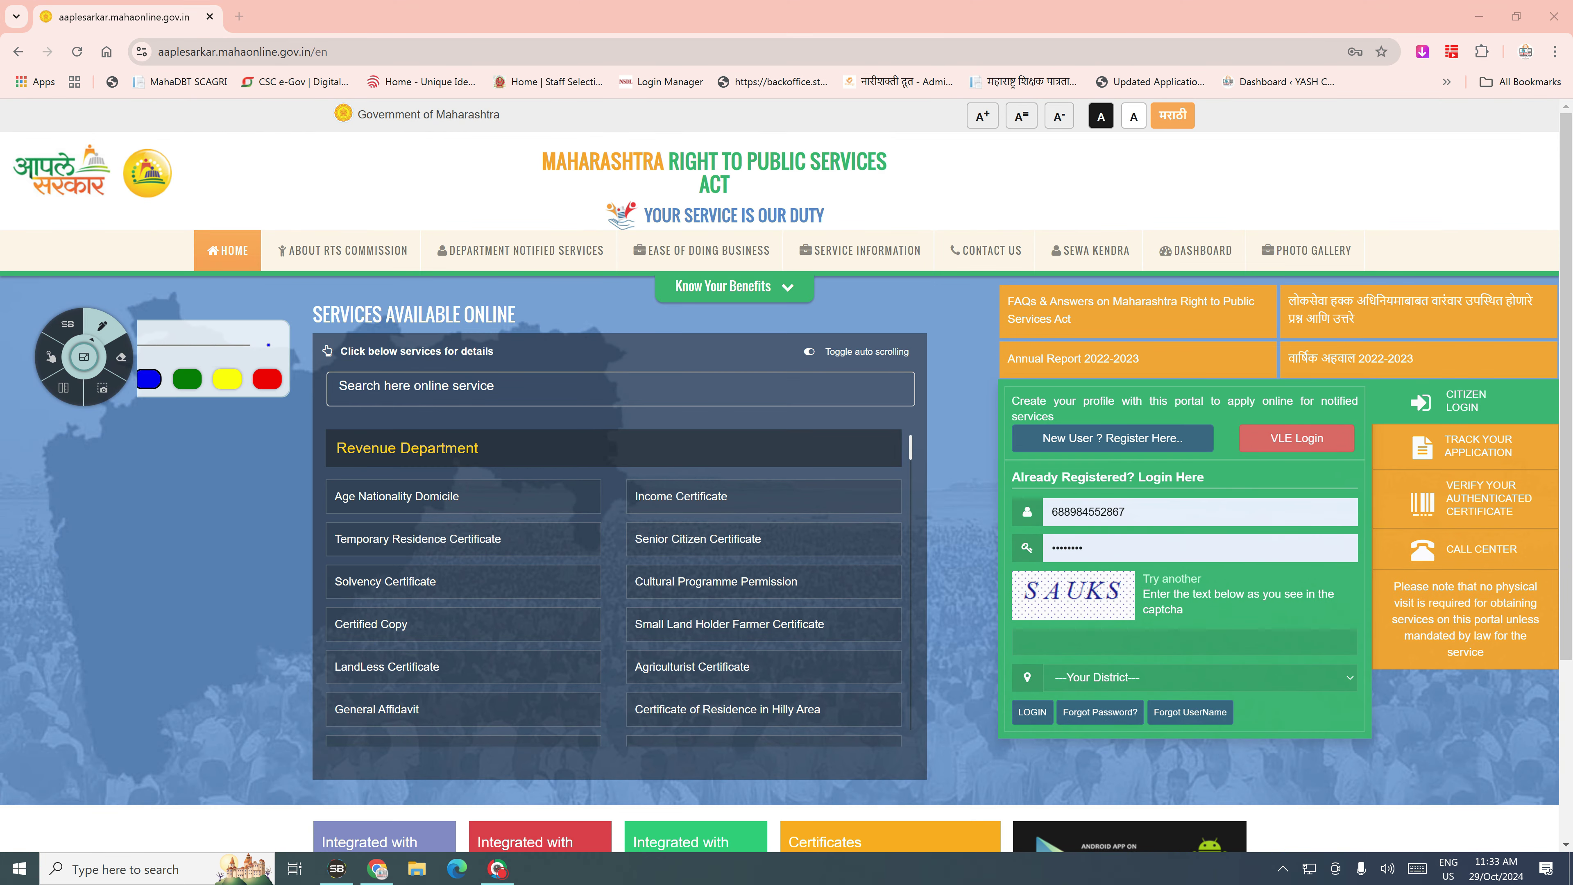
{"action": "left_click_drag", "start_coordinate": [84, 357], "coordinate": [615, 510]}
{"action": "mouse_move", "coordinate": [1003, 433]}
{"action": "left_mouse_down"}
{"action": "mouse_move", "coordinate": [1214, 428]}
{"action": "mouse_move", "coordinate": [1002, 434]}
{"action": "left_mouse_up"}
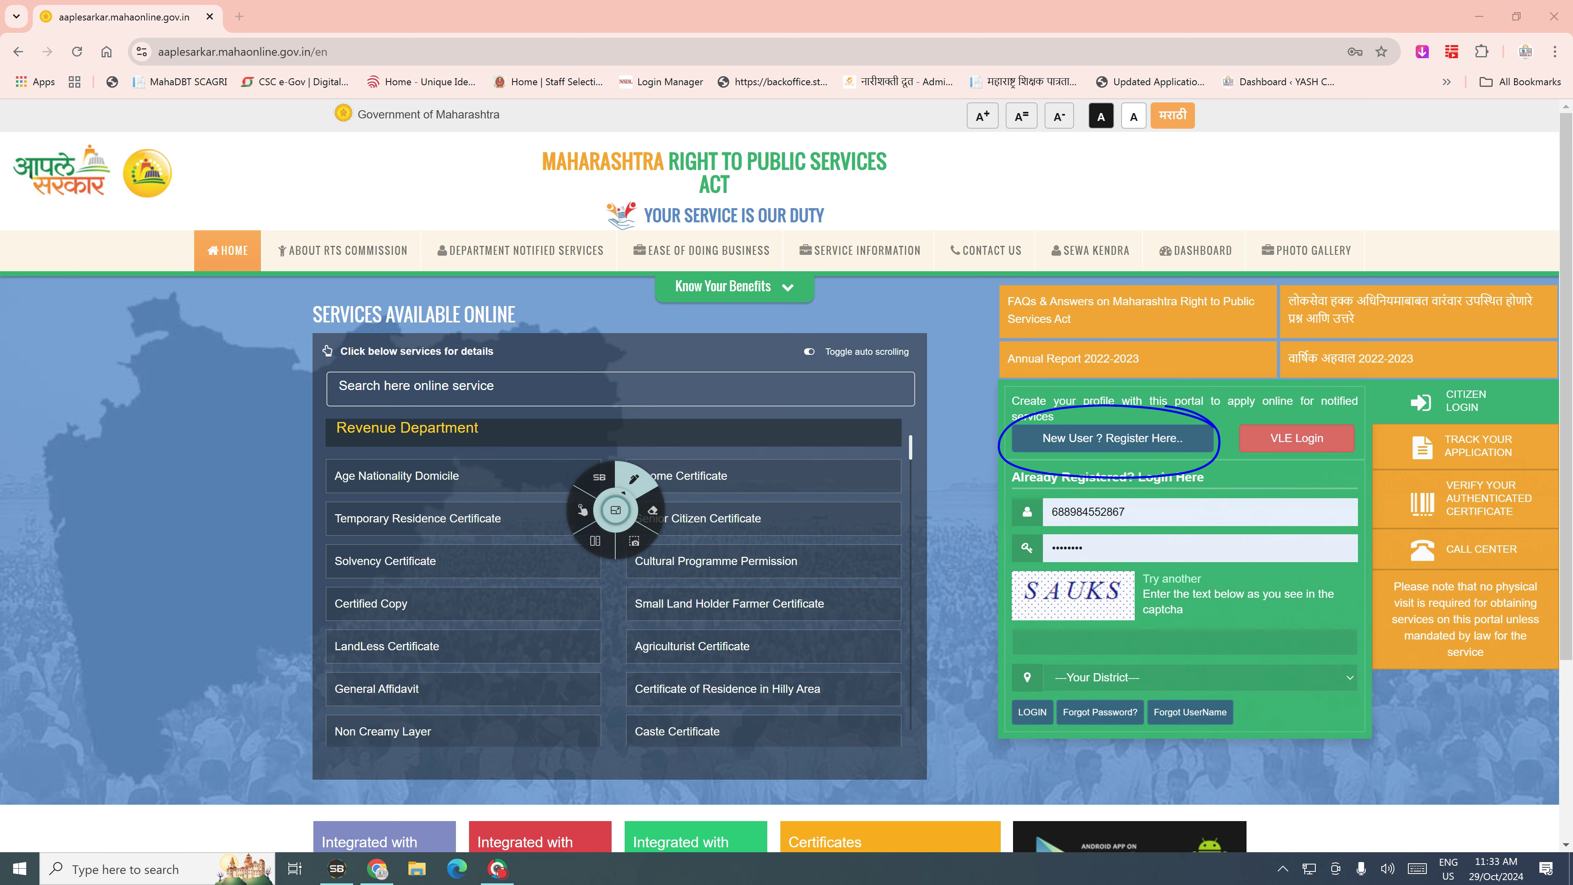
{"action": "left_click", "coordinate": [582, 510]}
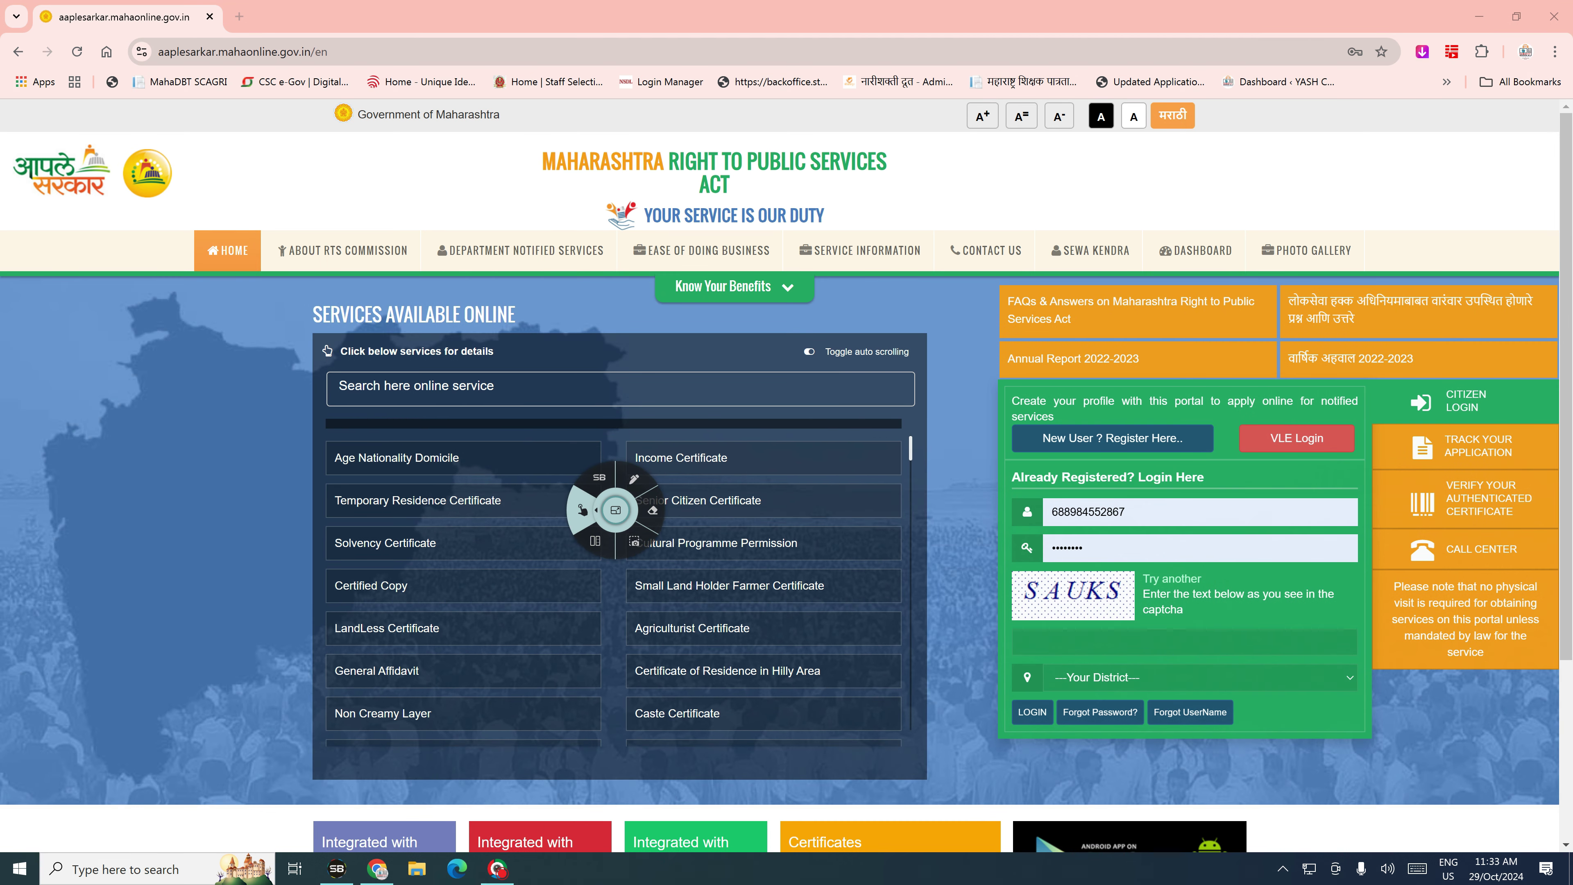
{"action": "left_click", "coordinate": [1087, 438]}
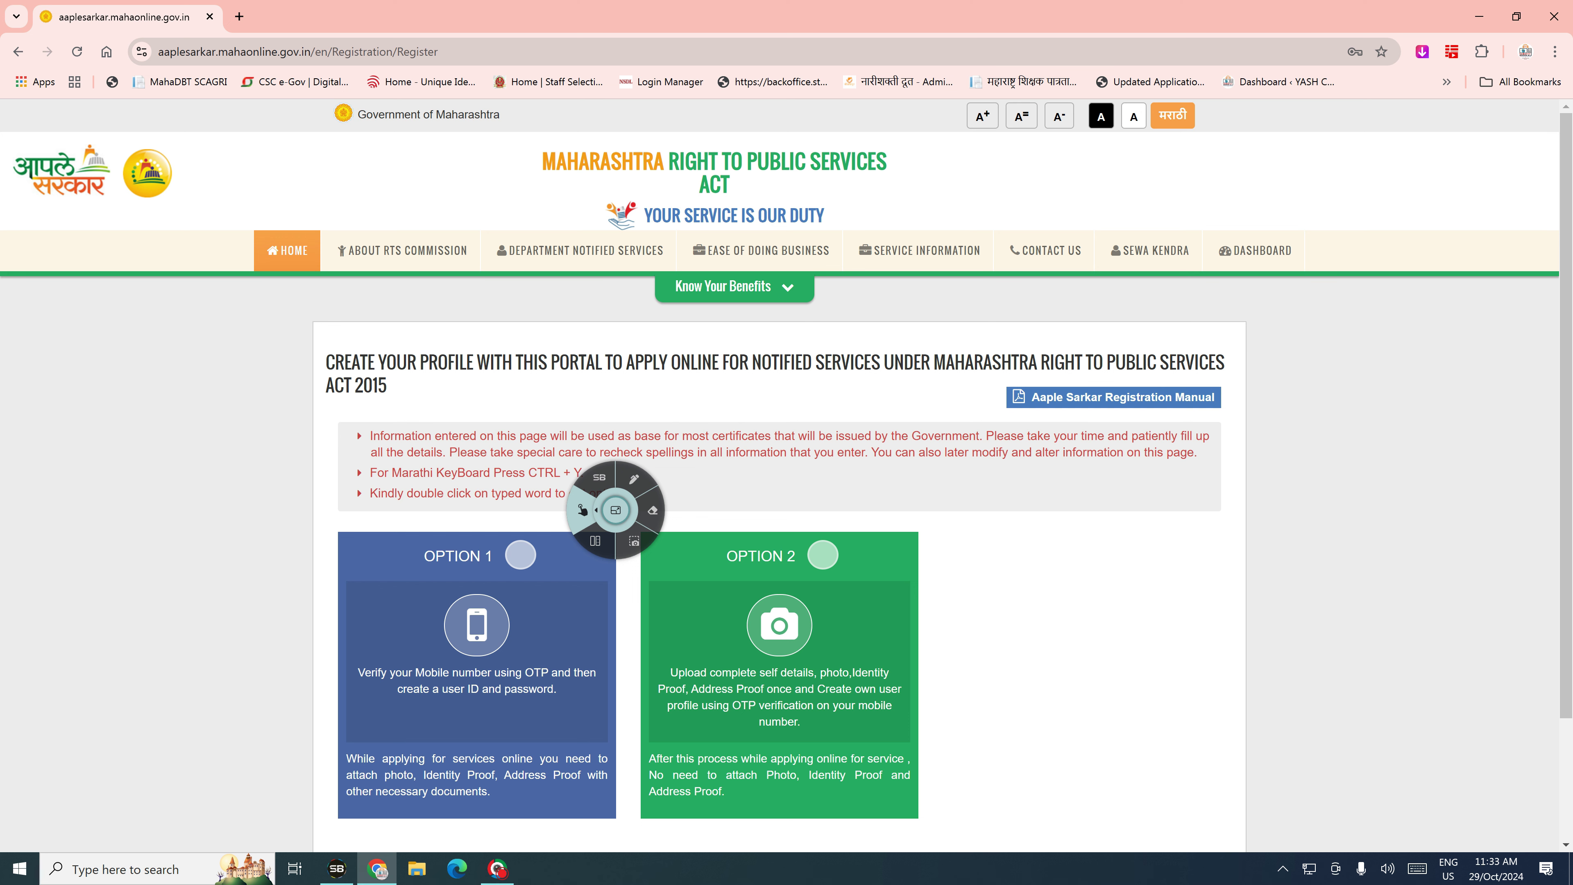
Step: Circle OPTION 1 and OPTION 2, then choose Option 1, mobile OTP verification
{"action": "scroll", "coordinate": [787, 477], "scroll_direction": "down", "scroll_amount": 3}
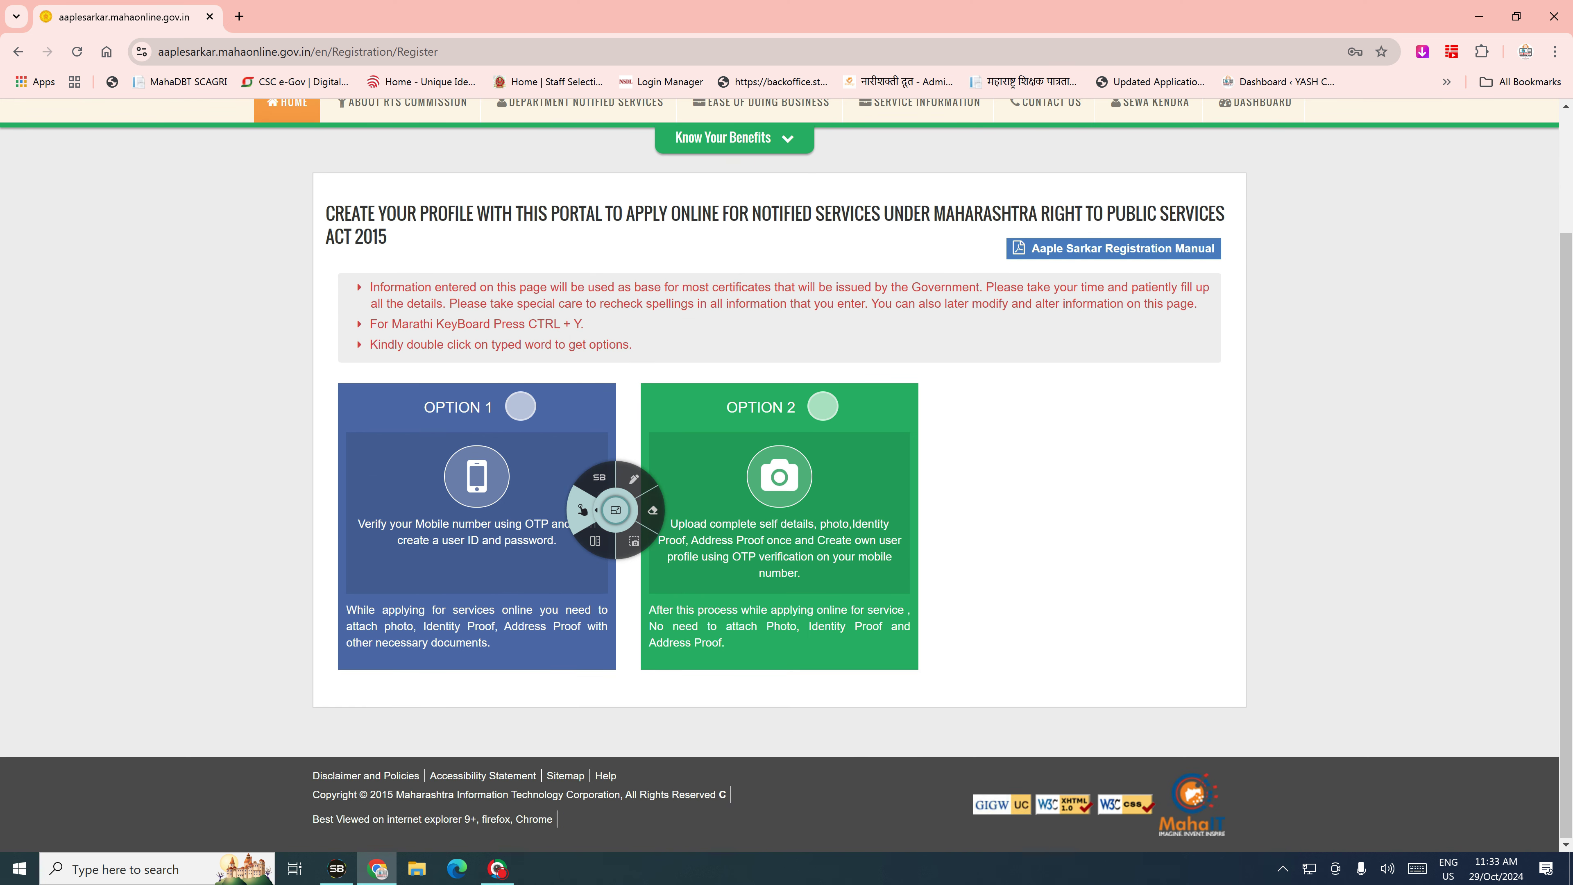
{"action": "left_click", "coordinate": [634, 479]}
{"action": "mouse_move", "coordinate": [545, 391]}
{"action": "left_mouse_down"}
{"action": "mouse_move", "coordinate": [519, 375]}
{"action": "mouse_move", "coordinate": [495, 444]}
{"action": "mouse_move", "coordinate": [545, 391]}
{"action": "left_mouse_up"}
{"action": "mouse_move", "coordinate": [761, 375]}
{"action": "left_mouse_down"}
{"action": "mouse_move", "coordinate": [803, 437]}
{"action": "mouse_move", "coordinate": [753, 353]}
{"action": "left_mouse_up"}
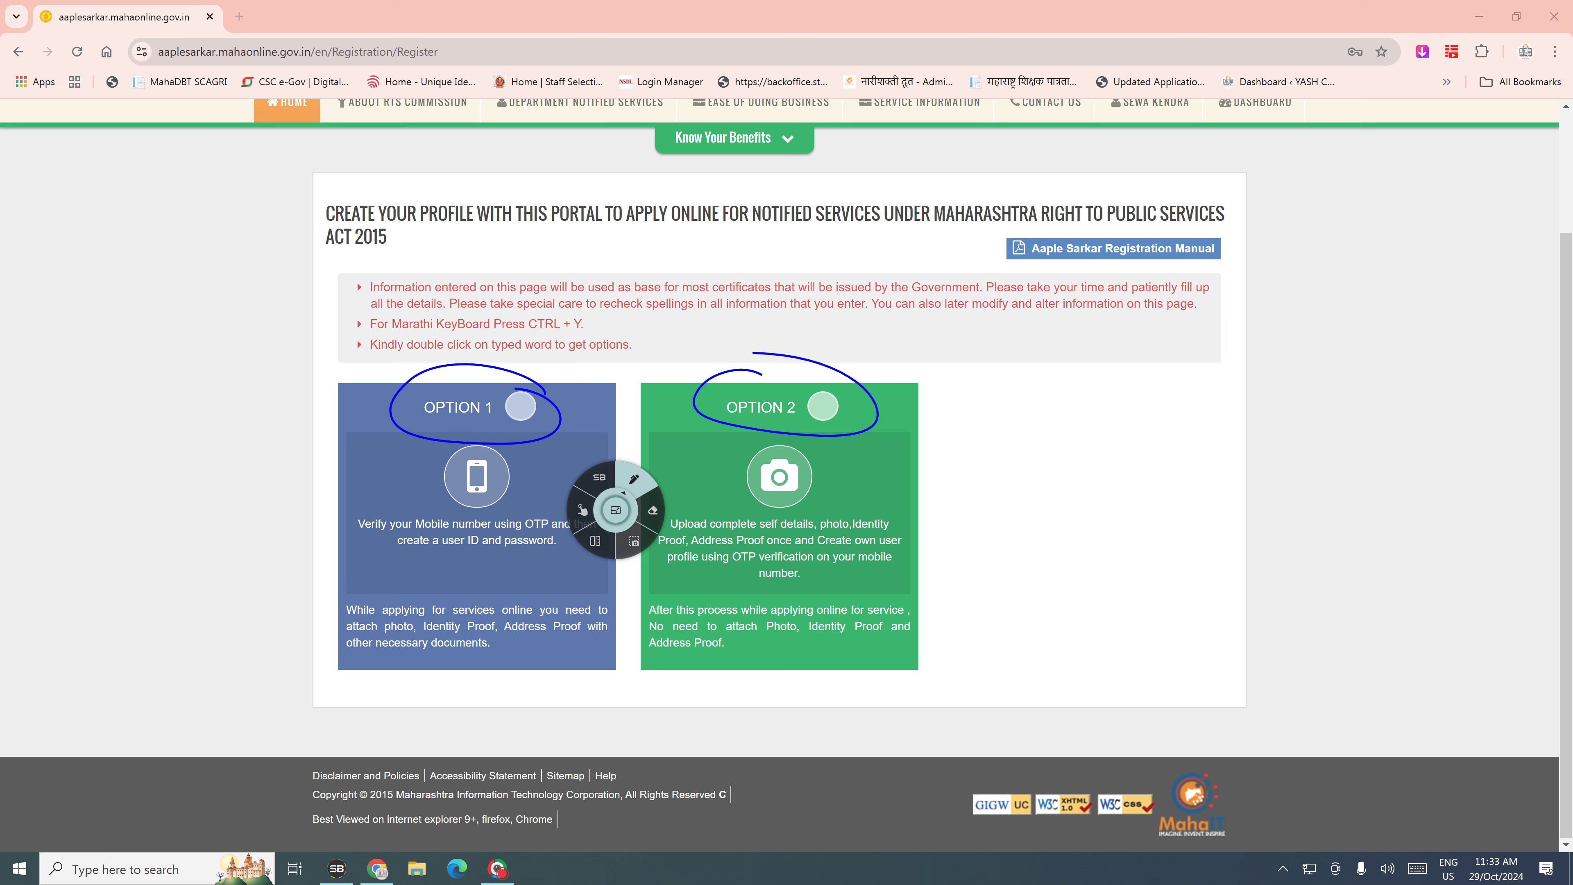
{"action": "mouse_move", "coordinate": [499, 456]}
{"action": "left_mouse_down"}
{"action": "mouse_move", "coordinate": [492, 542]}
{"action": "mouse_move", "coordinate": [489, 456]}
{"action": "left_mouse_up"}
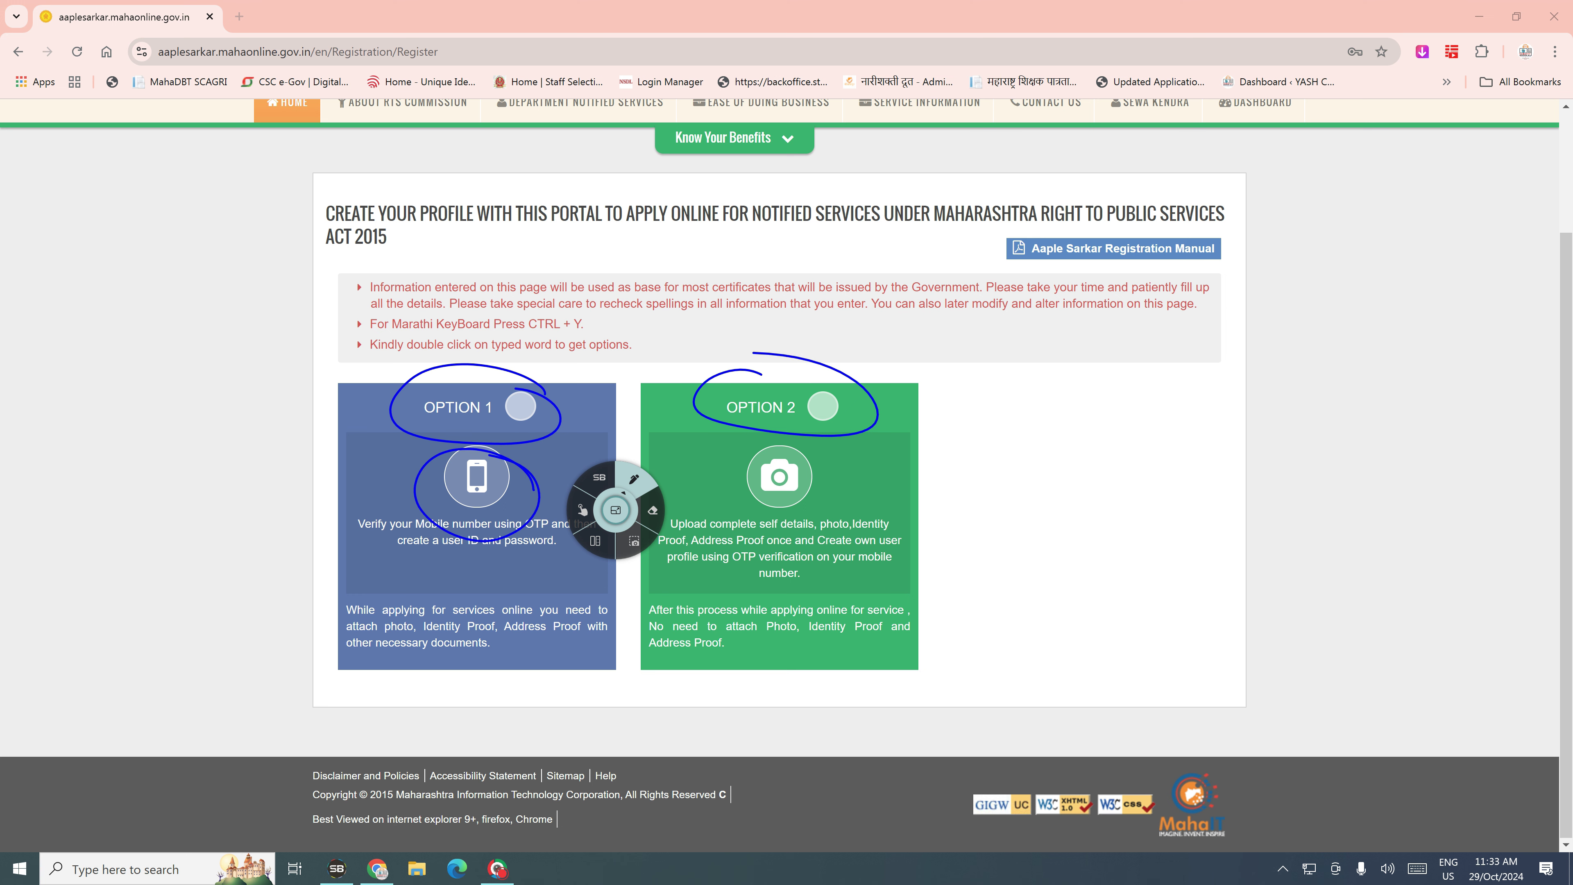
{"action": "left_click", "coordinate": [582, 509]}
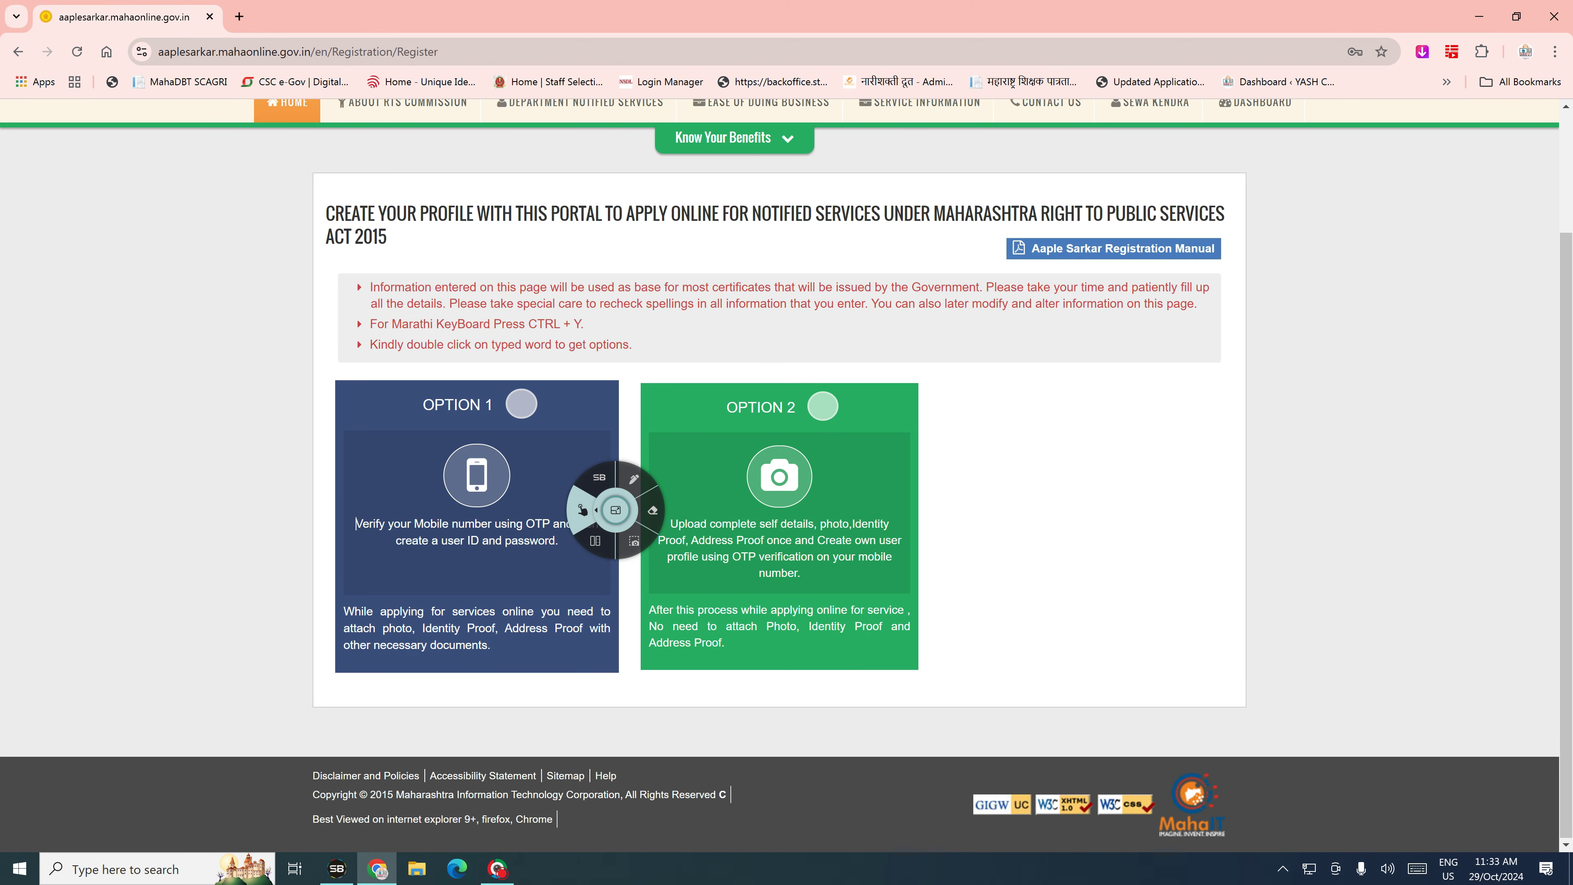
{"action": "left_click", "coordinate": [521, 403]}
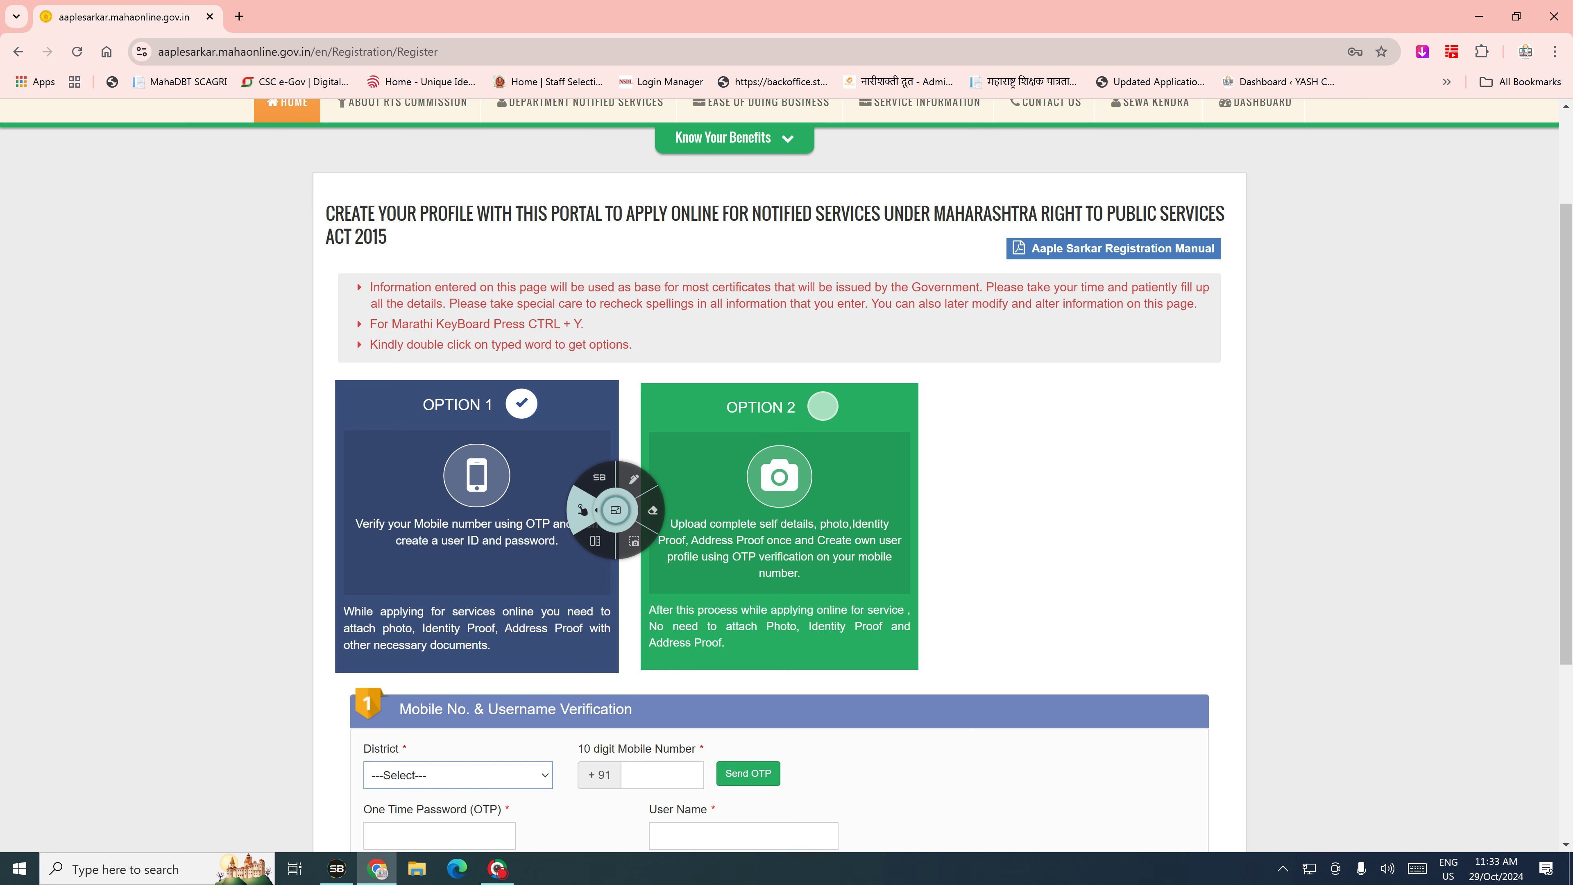
Step: Circle the District, mobile number, OTP, User Name and availability-check fields on the form
{"action": "scroll", "coordinate": [786, 472], "scroll_direction": "down", "scroll_amount": 4}
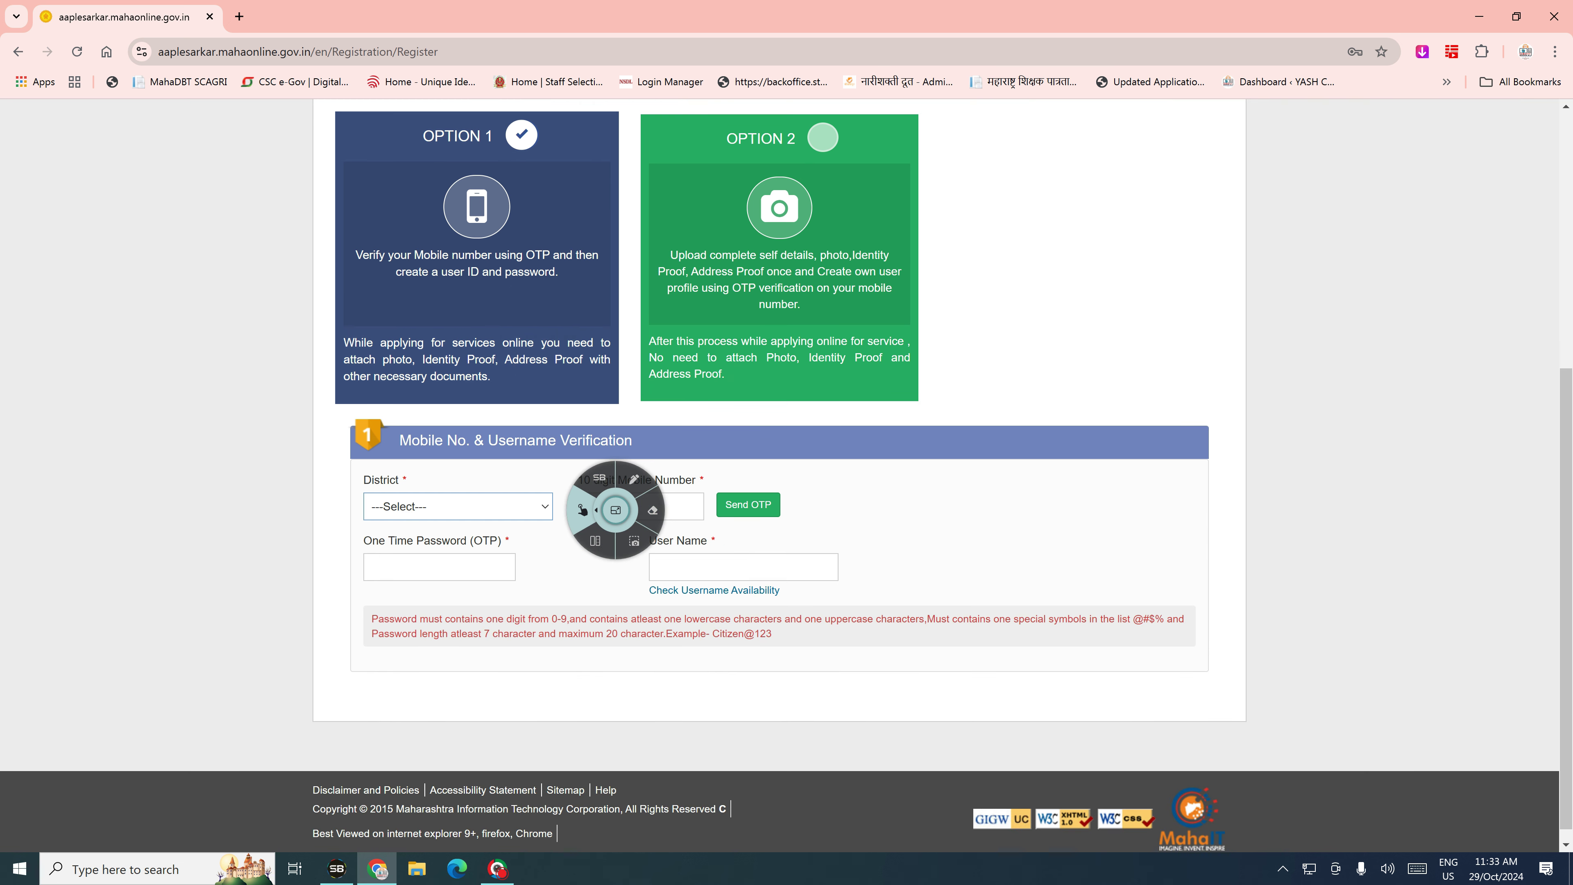
{"action": "left_click_drag", "start_coordinate": [615, 510], "coordinate": [205, 419]}
{"action": "left_click", "coordinate": [222, 388]}
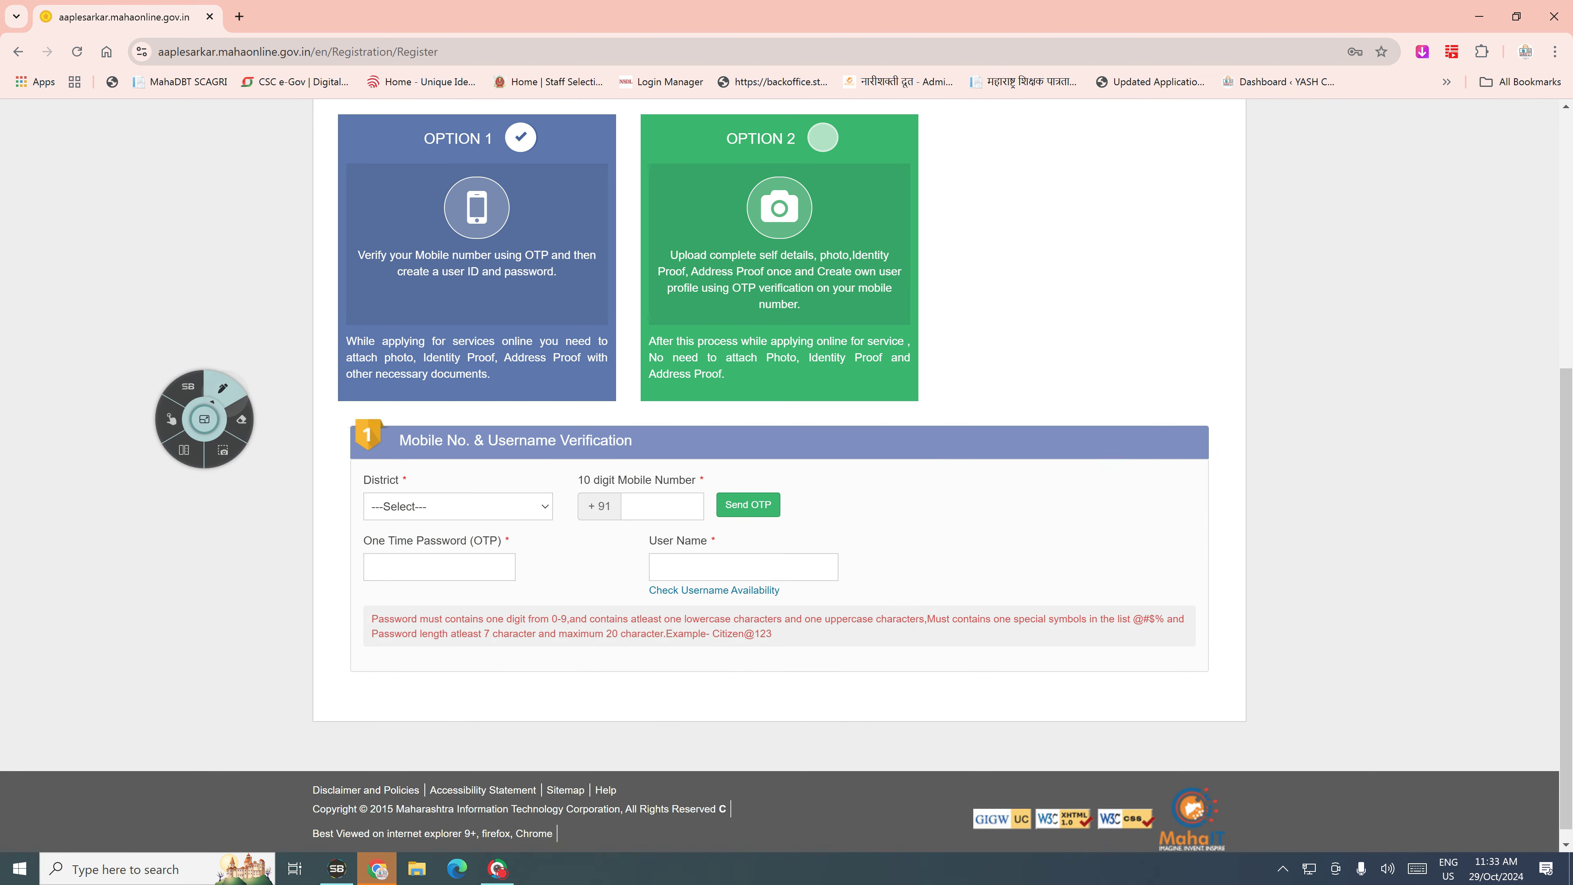
{"action": "mouse_move", "coordinate": [382, 461]}
{"action": "left_mouse_down"}
{"action": "mouse_move", "coordinate": [423, 476]}
{"action": "mouse_move", "coordinate": [410, 460]}
{"action": "left_mouse_up"}
{"action": "mouse_move", "coordinate": [614, 457]}
{"action": "left_mouse_down"}
{"action": "mouse_move", "coordinate": [579, 477]}
{"action": "mouse_move", "coordinate": [644, 456]}
{"action": "mouse_move", "coordinate": [598, 463]}
{"action": "left_mouse_up"}
{"action": "mouse_move", "coordinate": [742, 488]}
{"action": "left_mouse_down"}
{"action": "mouse_move", "coordinate": [751, 533]}
{"action": "mouse_move", "coordinate": [767, 479]}
{"action": "left_mouse_up"}
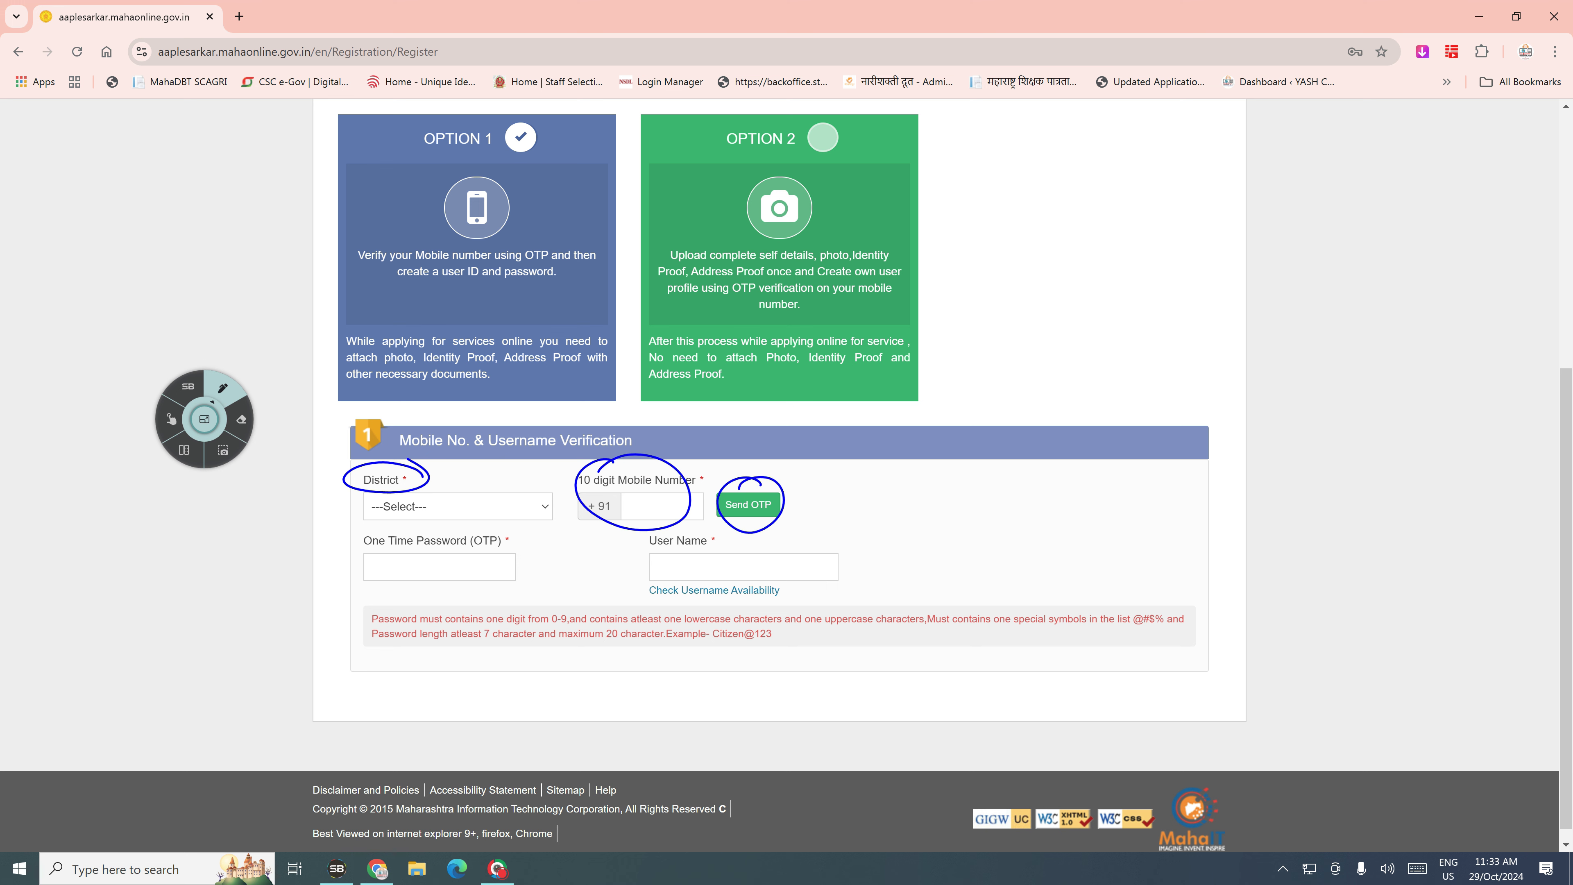
{"action": "mouse_move", "coordinate": [383, 552]}
{"action": "left_mouse_down"}
{"action": "mouse_move", "coordinate": [355, 578]}
{"action": "mouse_move", "coordinate": [471, 561]}
{"action": "mouse_move", "coordinate": [381, 553]}
{"action": "left_mouse_up"}
{"action": "mouse_move", "coordinate": [717, 549]}
{"action": "left_mouse_down"}
{"action": "mouse_move", "coordinate": [686, 596]}
{"action": "mouse_move", "coordinate": [669, 550]}
{"action": "left_mouse_up"}
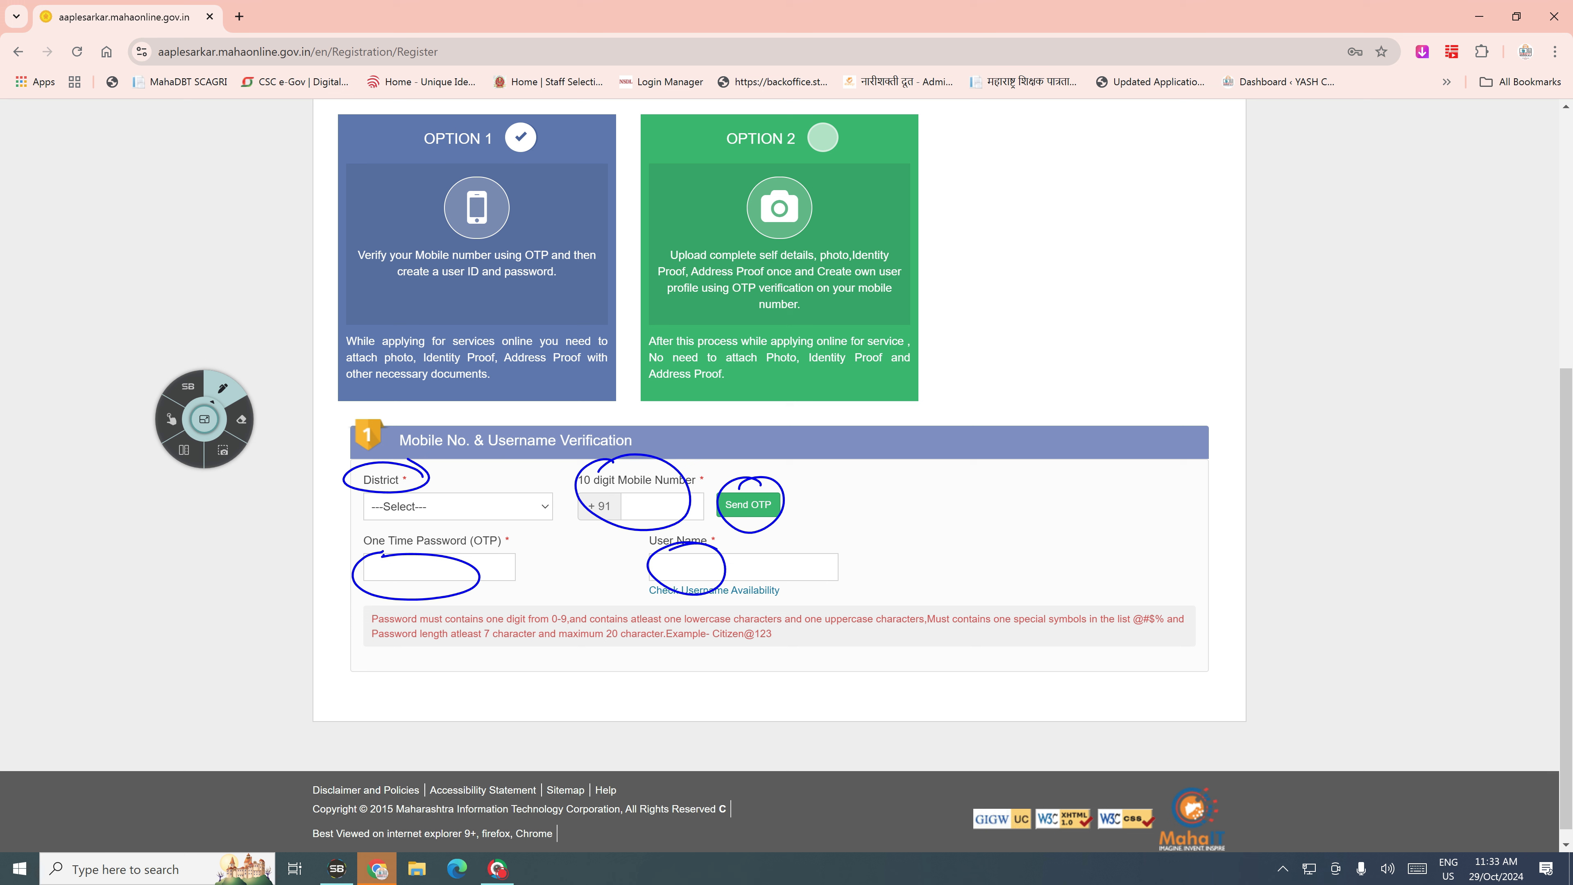
{"action": "mouse_move", "coordinate": [623, 587]}
{"action": "left_mouse_down"}
{"action": "mouse_move", "coordinate": [798, 614]}
{"action": "mouse_move", "coordinate": [635, 576]}
{"action": "left_mouse_up"}
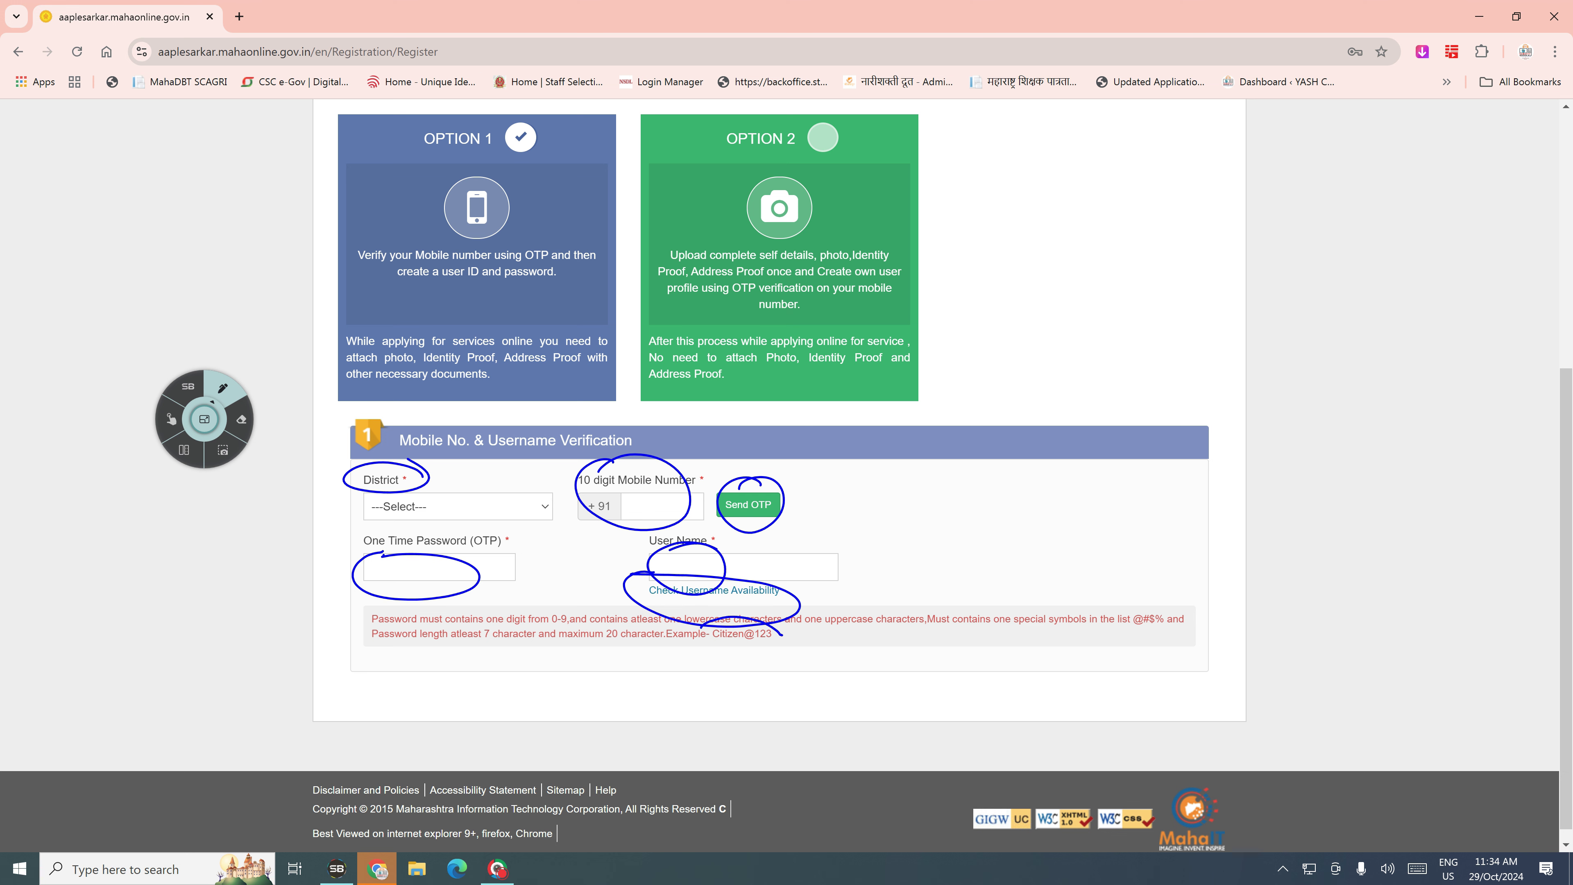
Step: Underline the password rule example and dismiss the 'mobile number already exists' alert
{"action": "left_click_drag", "start_coordinate": [702, 627], "coordinate": [785, 639]}
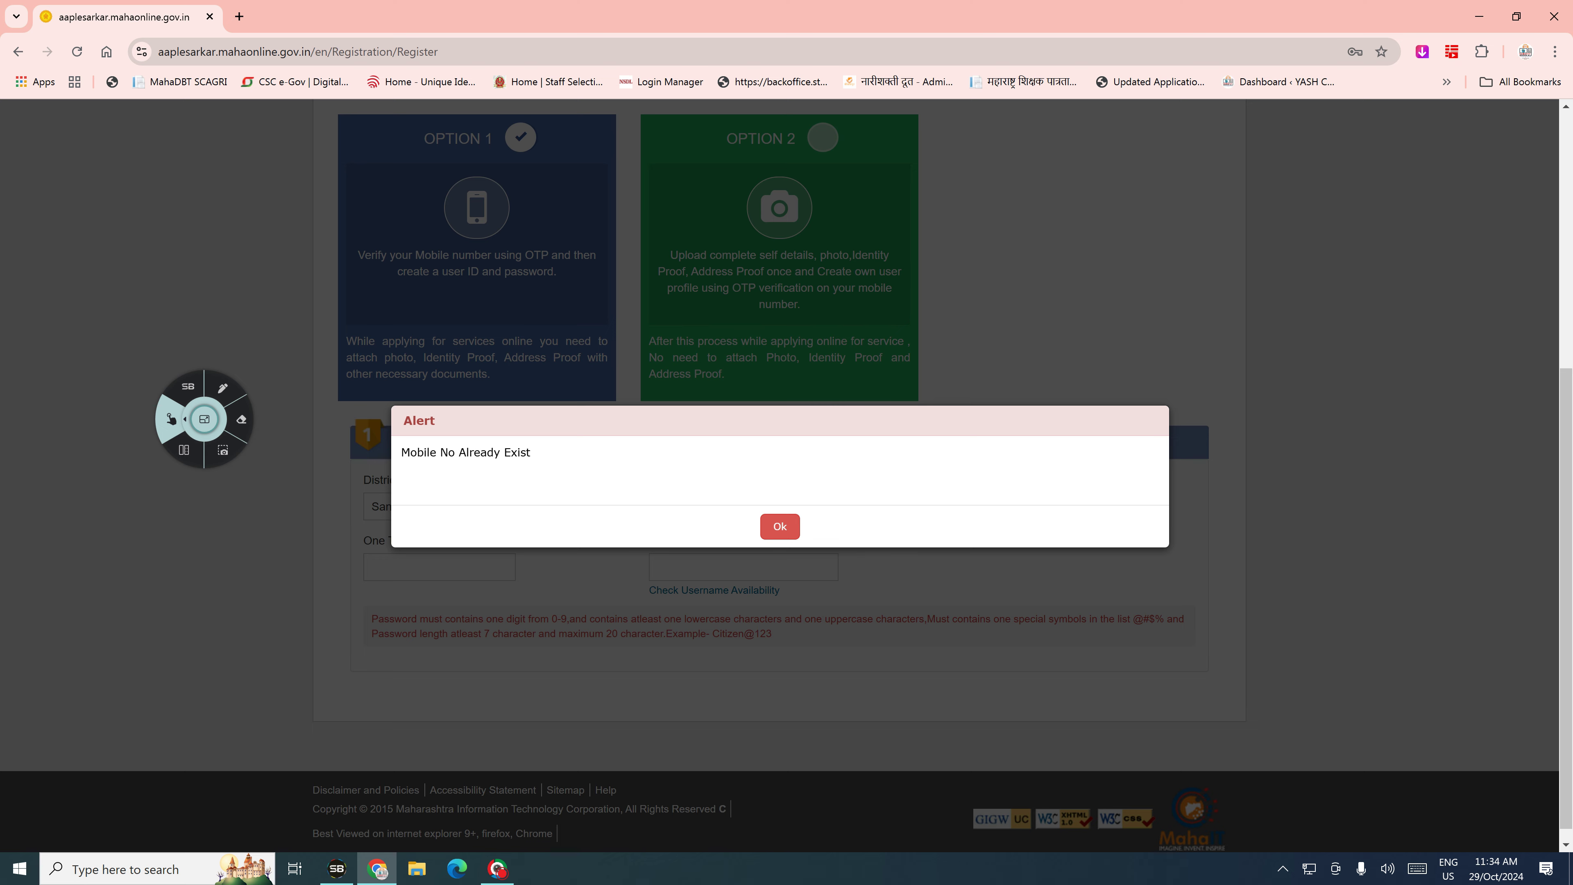
{"action": "left_click", "coordinate": [780, 526]}
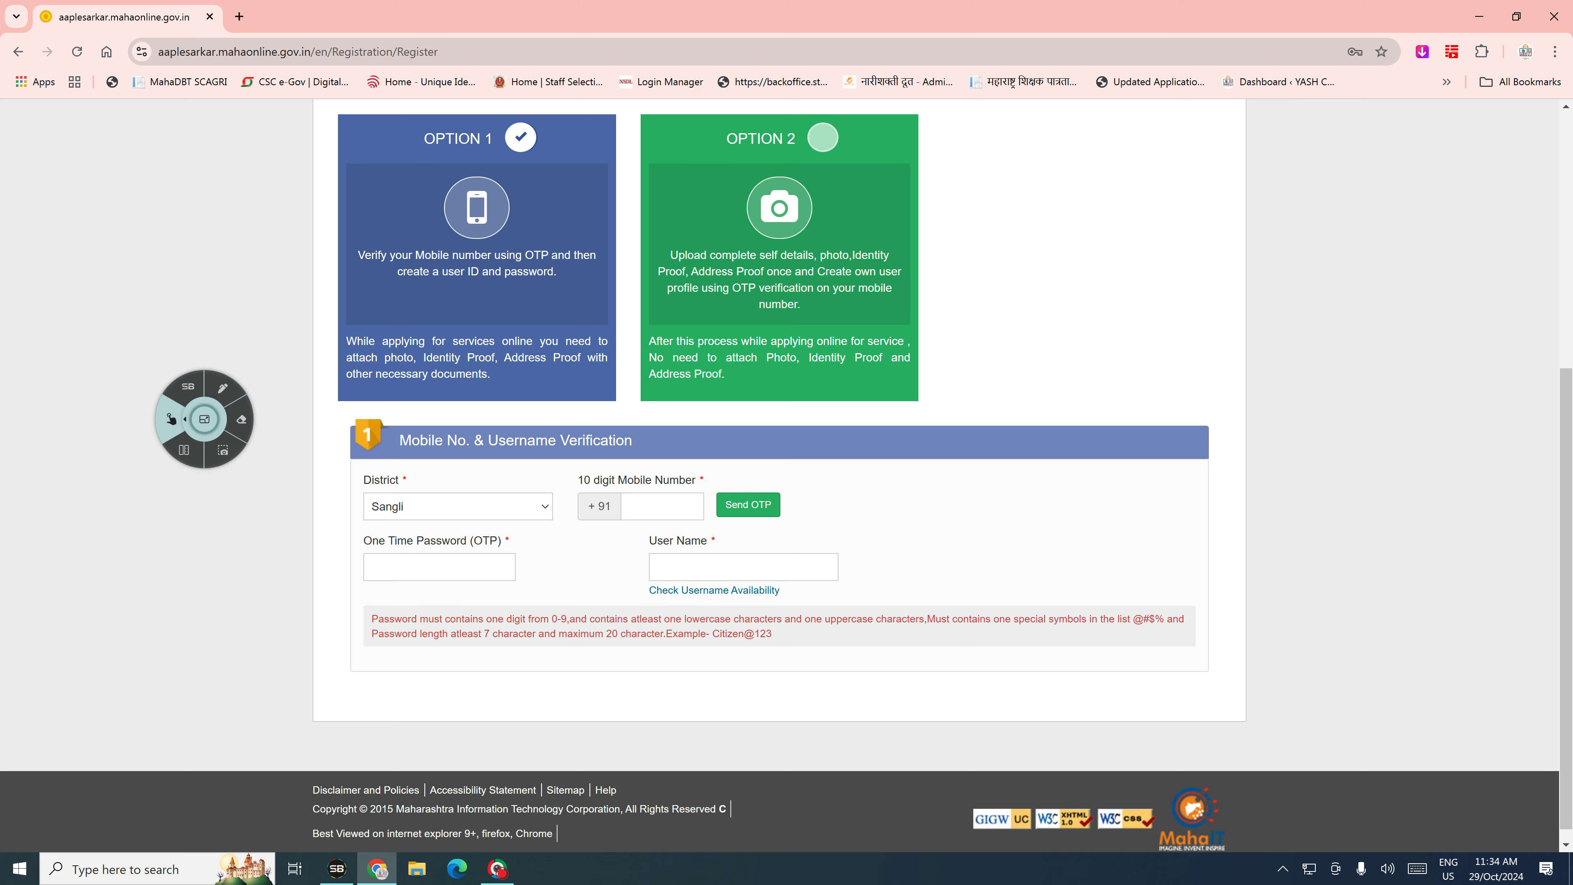
{"action": "scroll", "coordinate": [786, 476], "scroll_direction": "up", "scroll_amount": 5}
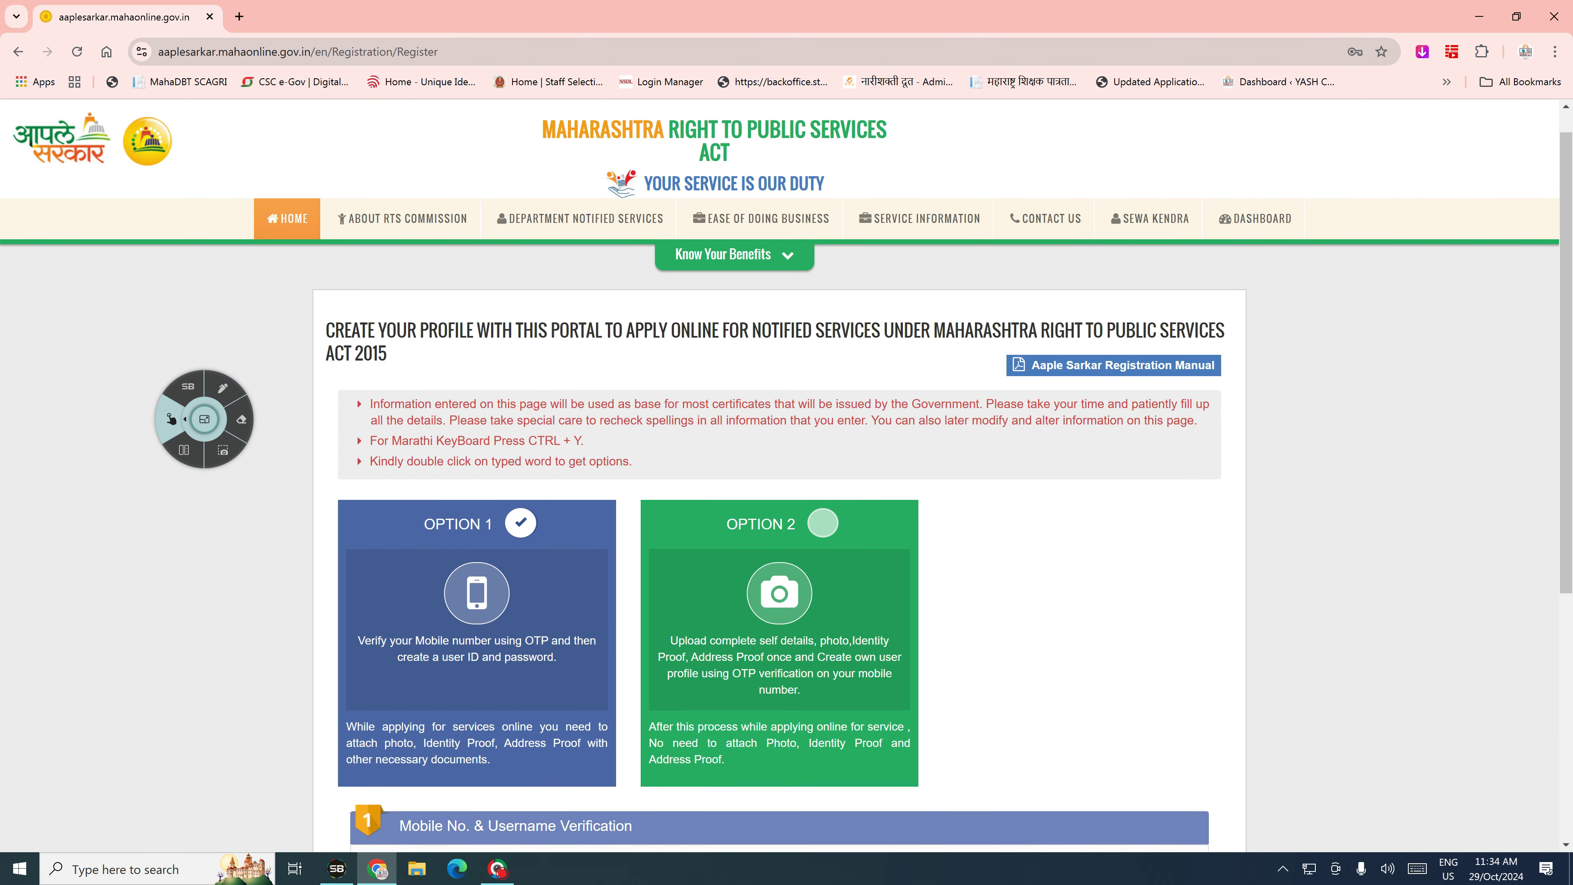
Step: Return to the portal home page and circle the login username, password, captcha and district fields
{"action": "left_click", "coordinate": [282, 217]}
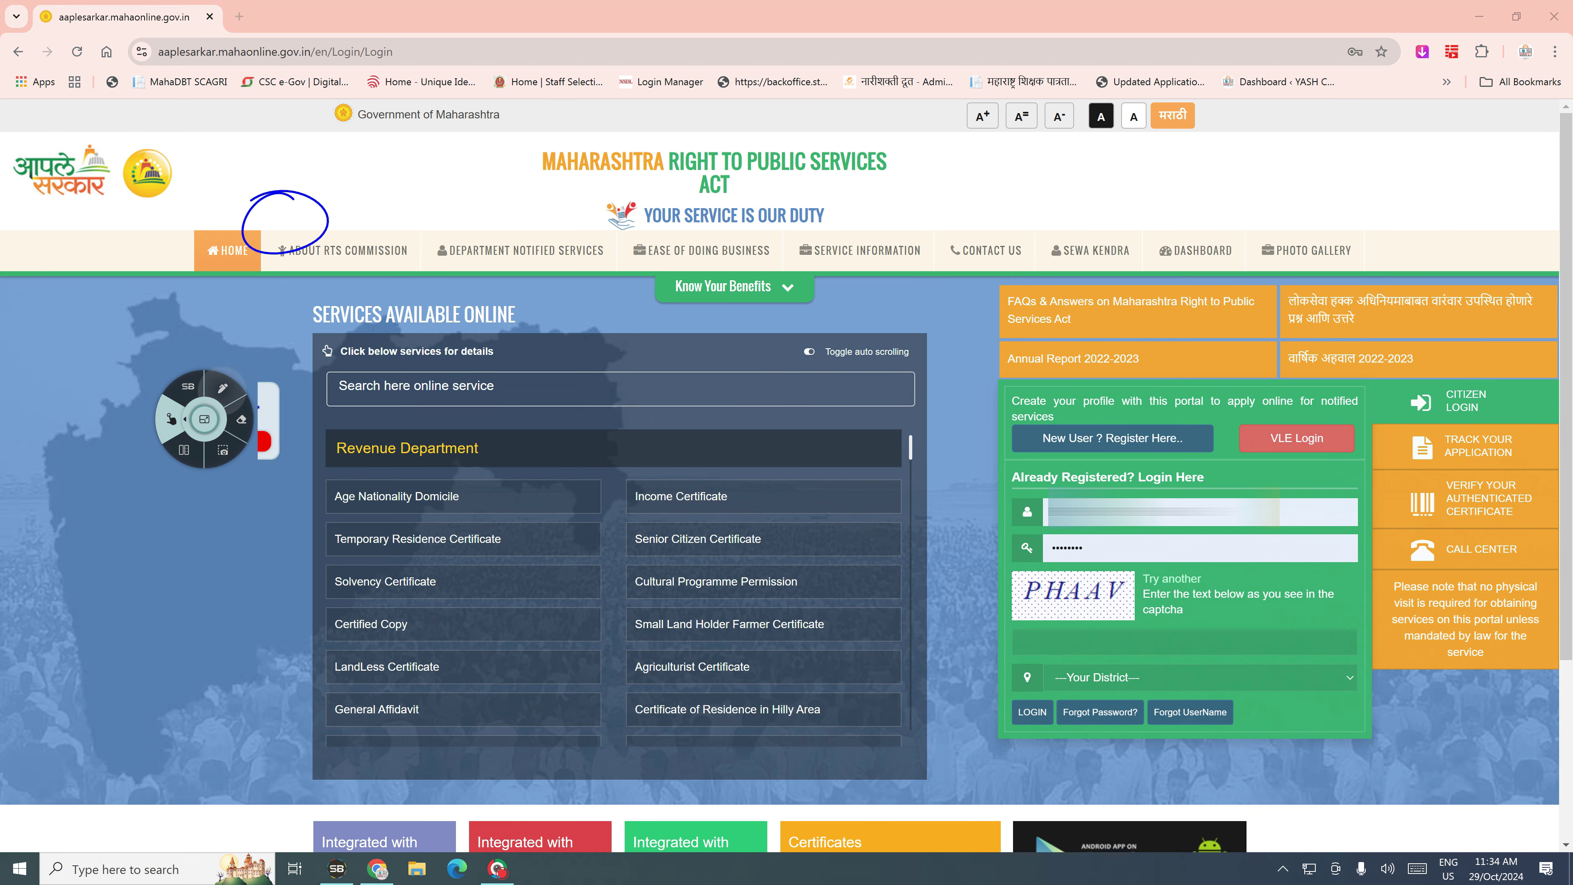
{"action": "left_click", "coordinate": [223, 387]}
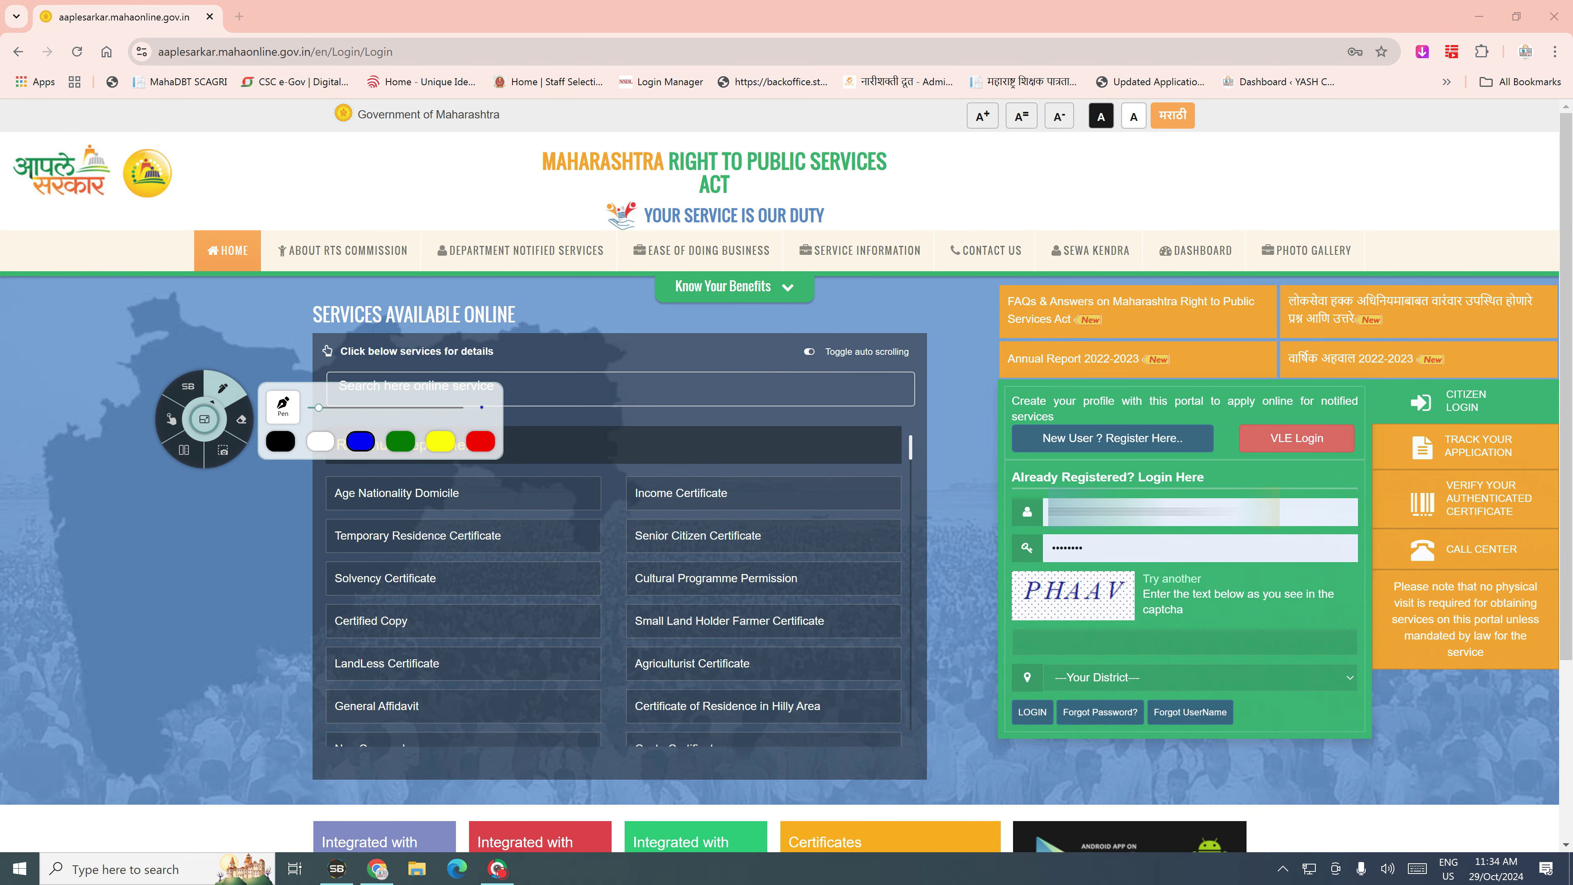
{"action": "mouse_move", "coordinate": [1108, 482]}
{"action": "left_mouse_down"}
{"action": "mouse_move", "coordinate": [1076, 592]}
{"action": "mouse_move", "coordinate": [1156, 530]}
{"action": "left_mouse_up"}
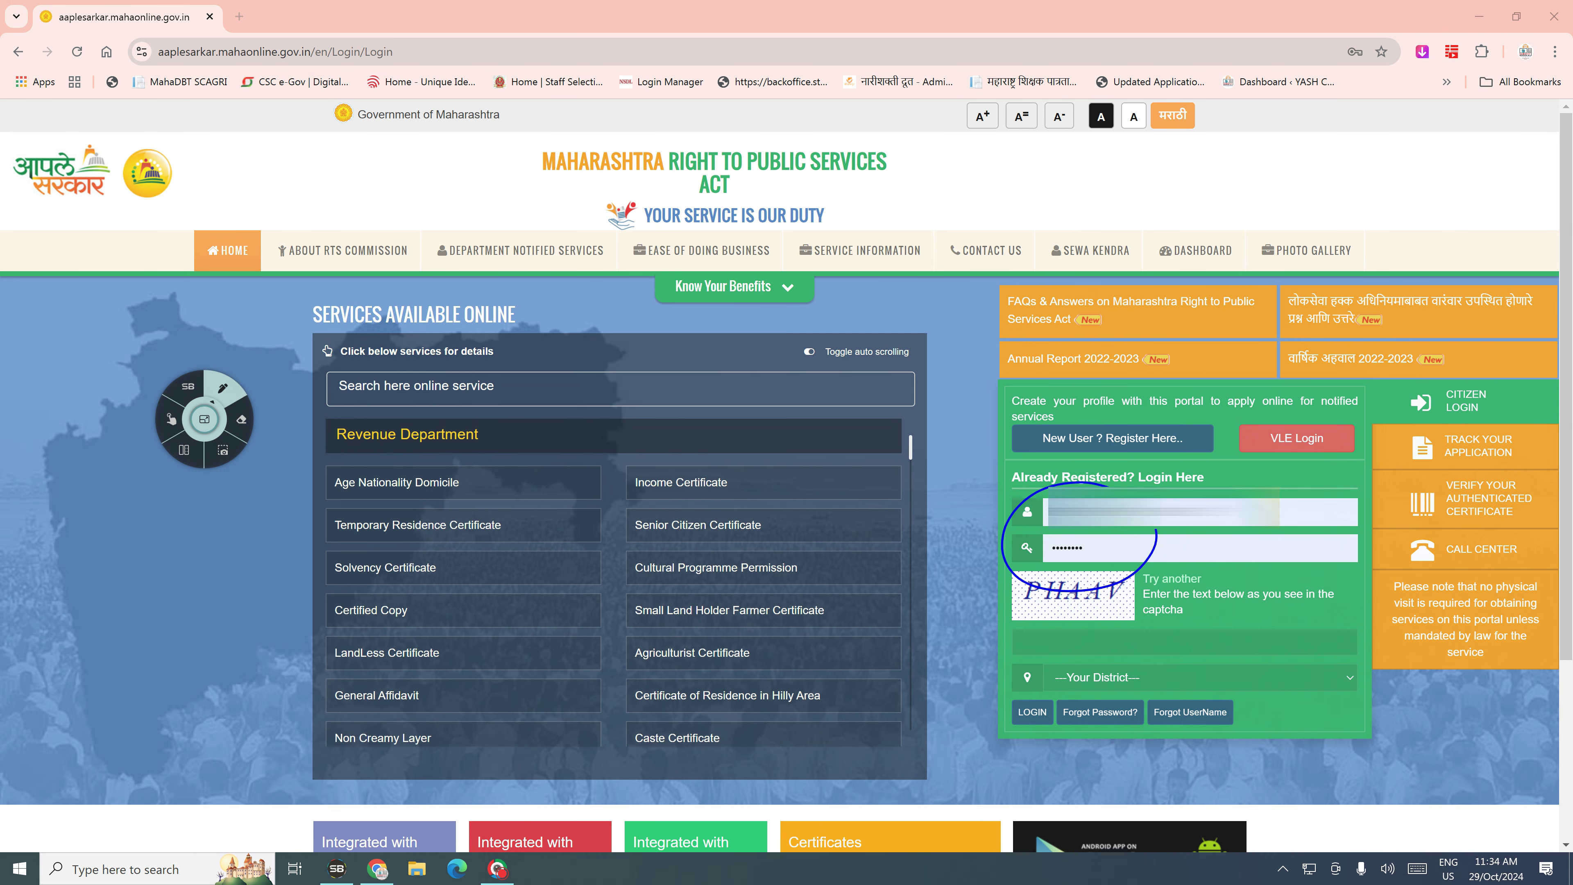
{"action": "mouse_move", "coordinate": [1122, 581]}
{"action": "left_mouse_down"}
{"action": "mouse_move", "coordinate": [1016, 598]}
{"action": "mouse_move", "coordinate": [1126, 591]}
{"action": "left_mouse_up"}
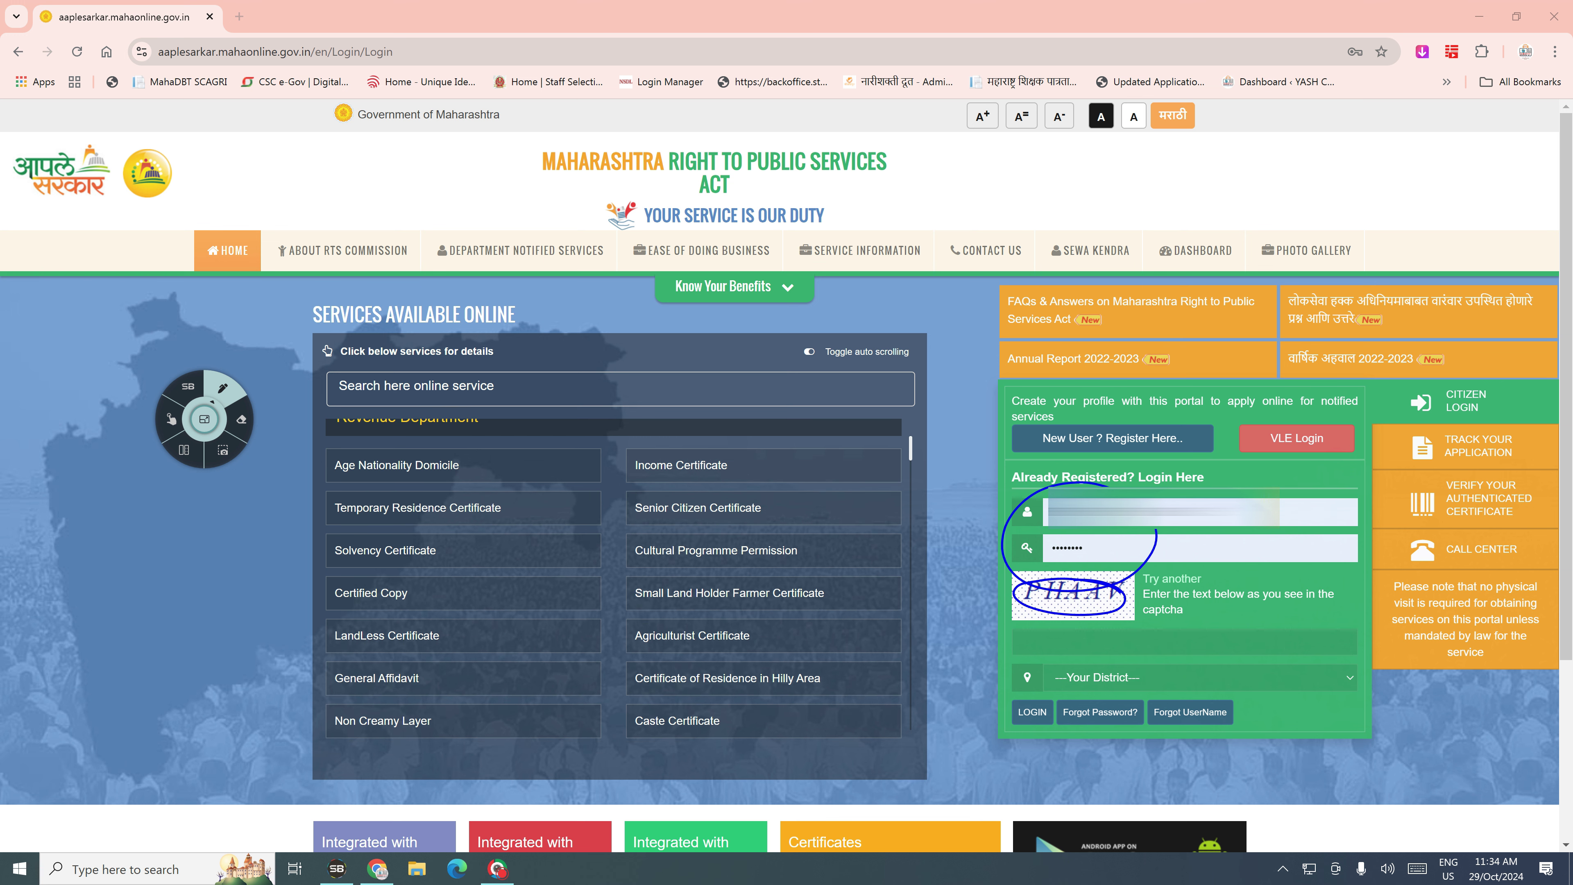
{"action": "mouse_move", "coordinate": [1027, 632]}
{"action": "left_mouse_down"}
{"action": "mouse_move", "coordinate": [1103, 631]}
{"action": "mouse_move", "coordinate": [1024, 632]}
{"action": "left_mouse_up"}
{"action": "mouse_move", "coordinate": [1140, 666]}
{"action": "left_mouse_down"}
{"action": "mouse_move", "coordinate": [1109, 695]}
{"action": "mouse_move", "coordinate": [1093, 661]}
{"action": "left_mouse_up"}
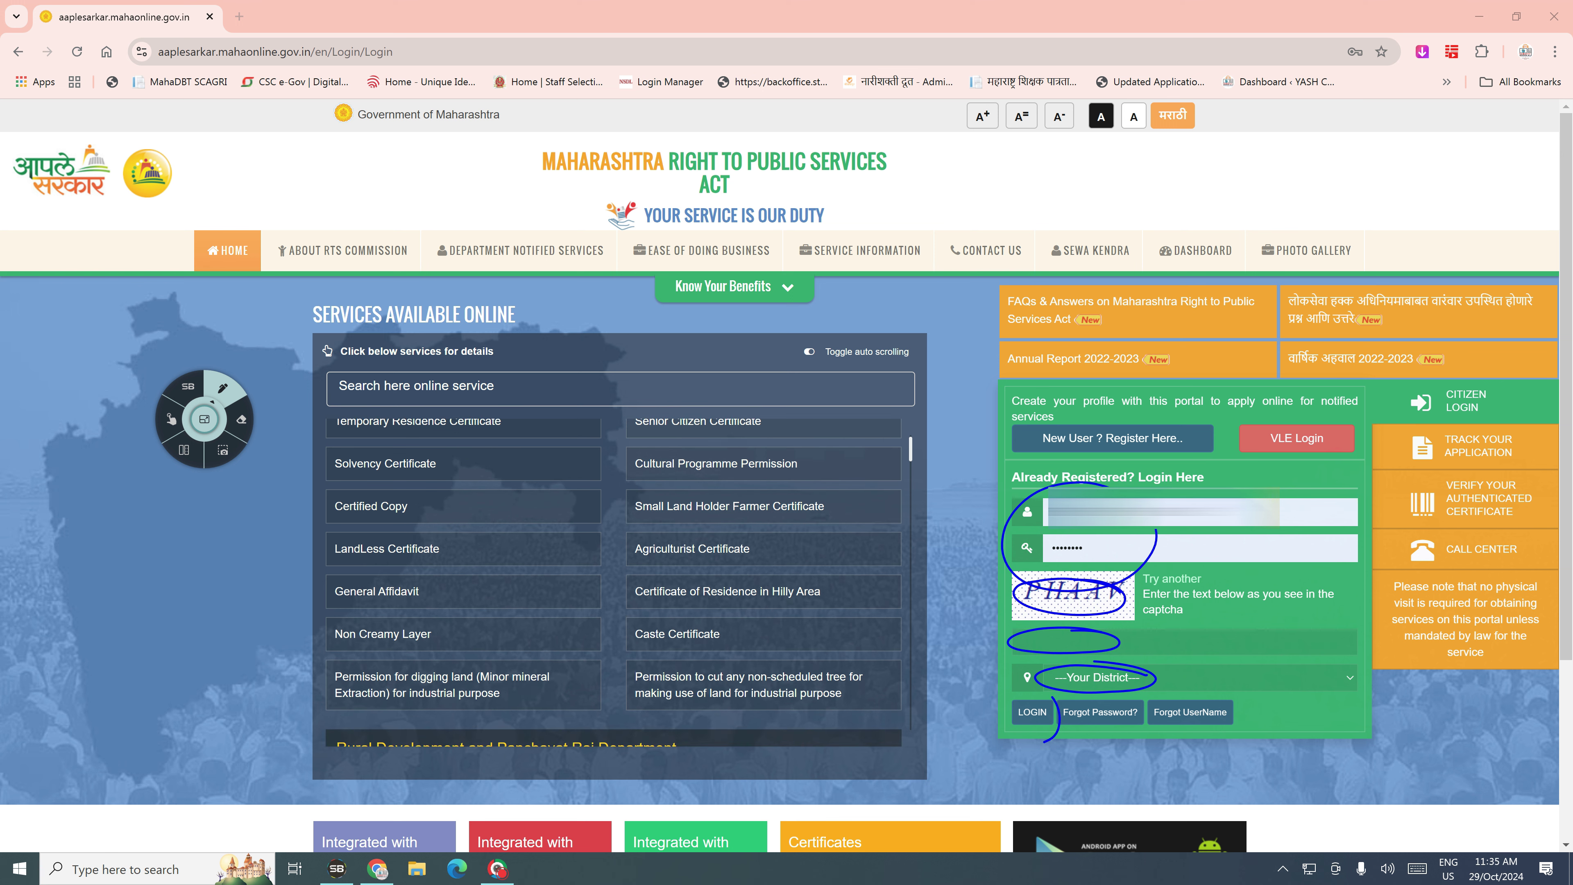
{"action": "left_click_drag", "start_coordinate": [1046, 699], "coordinate": [1056, 728]}
{"action": "left_click", "coordinate": [170, 419]}
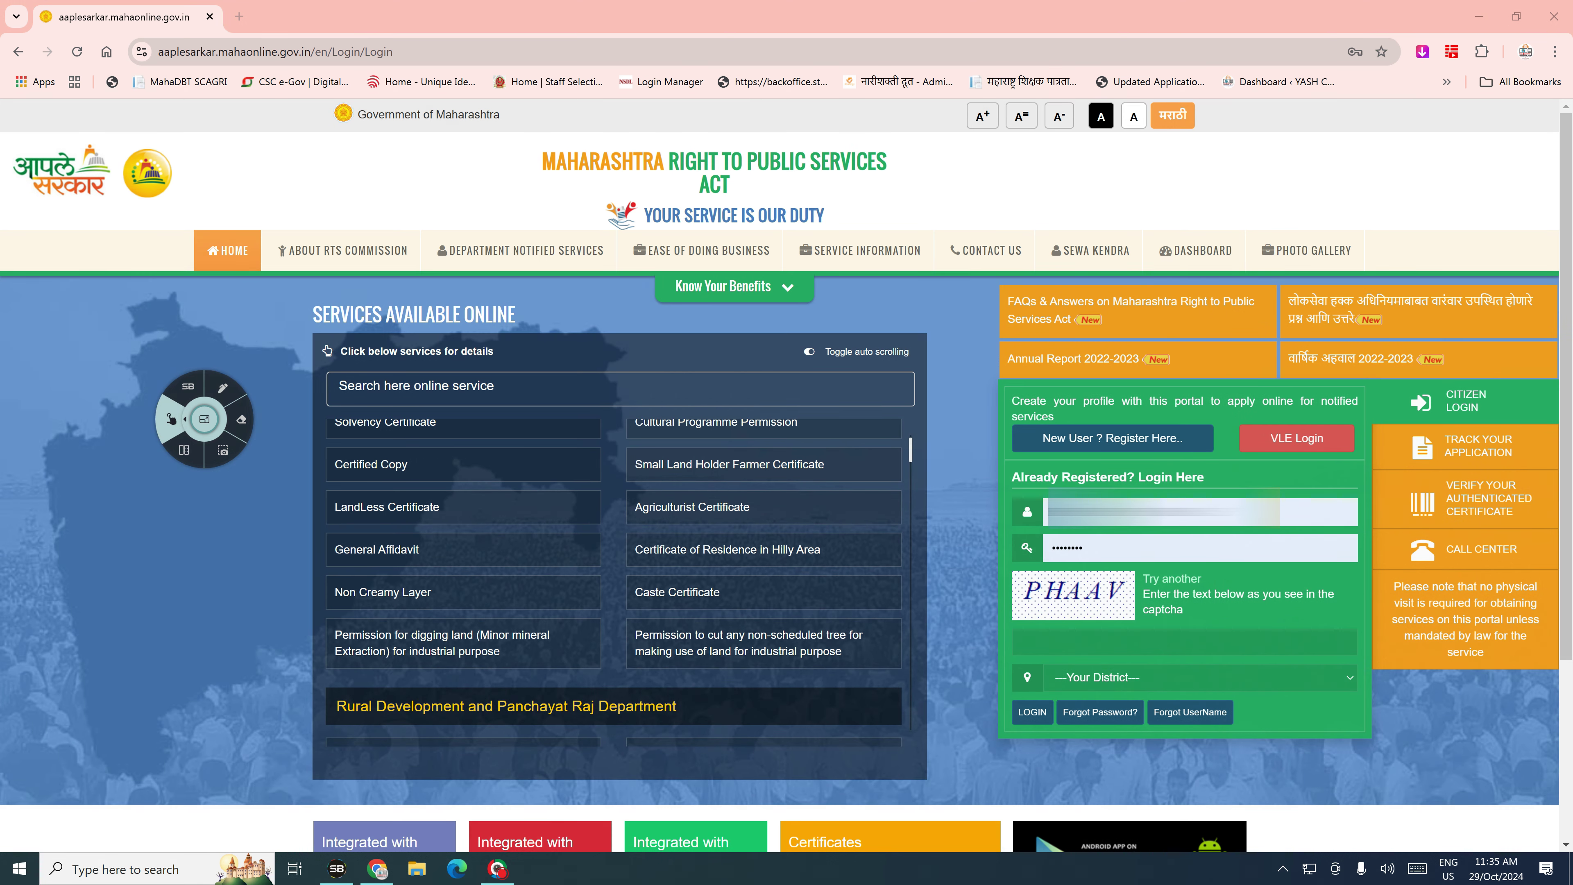
Step: Pick Sangli as the login district and submit the citizen login
{"action": "left_click", "coordinate": [1313, 512]}
{"action": "left_click", "coordinate": [1200, 678]}
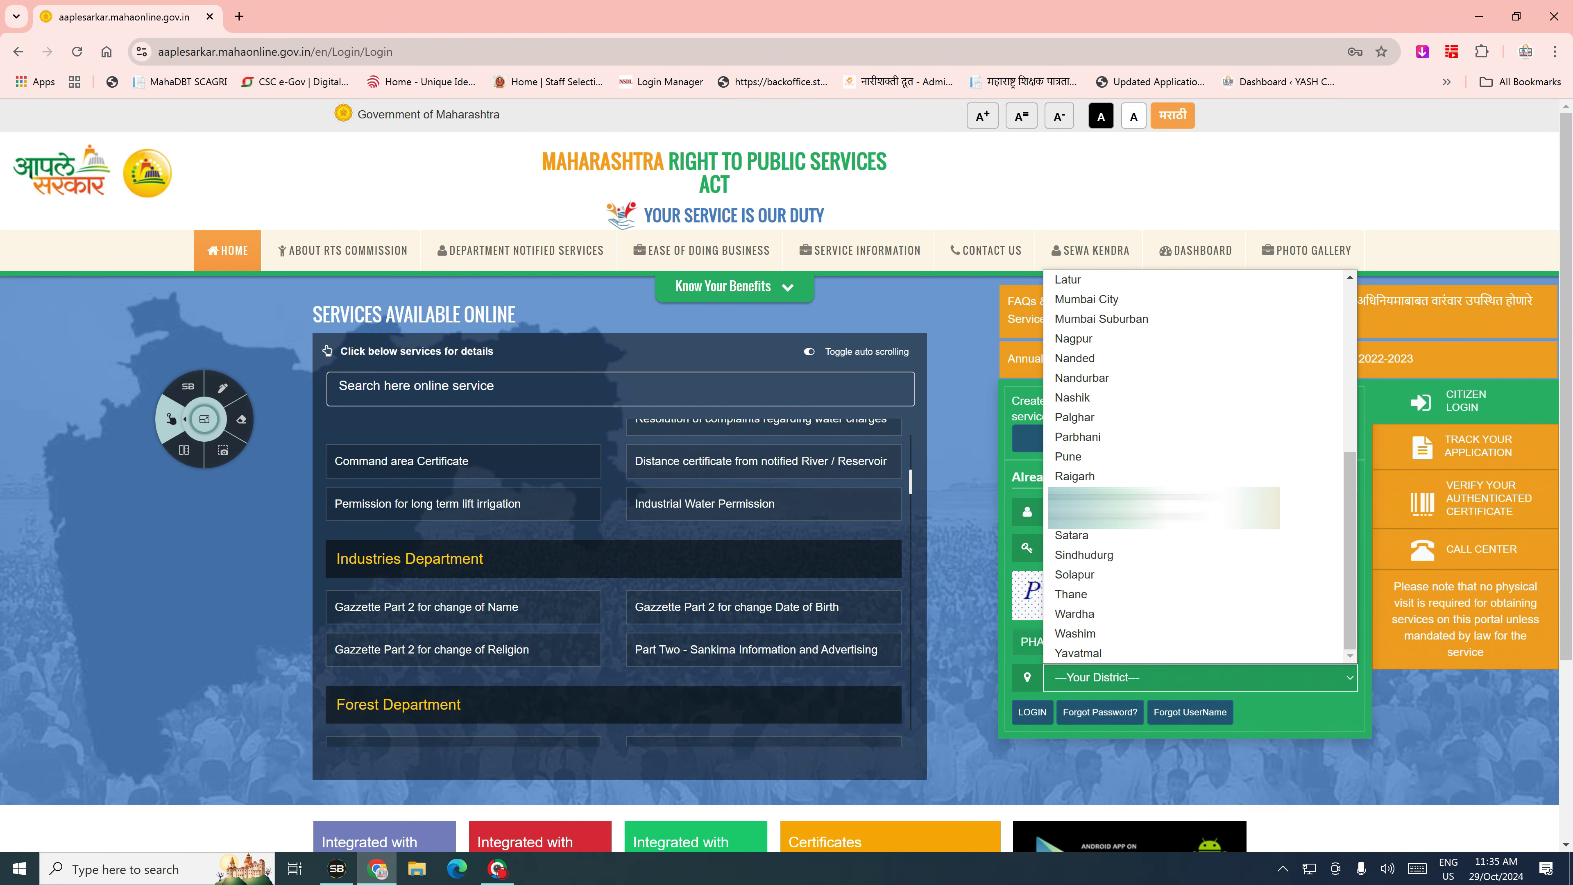
{"action": "left_click", "coordinate": [1090, 515]}
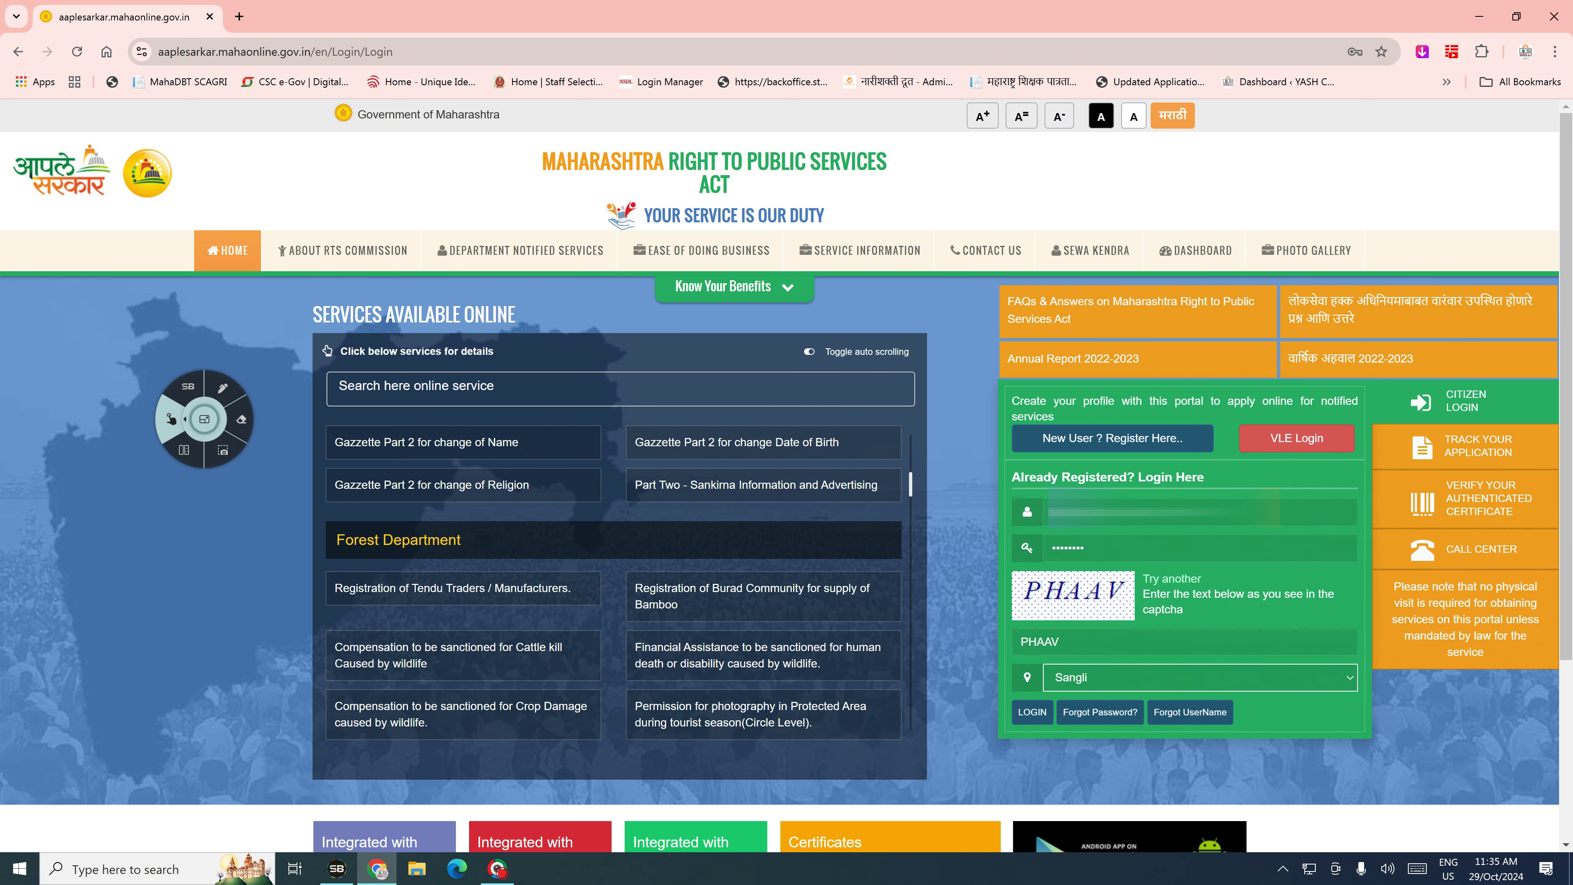
{"action": "key", "text": "Tab"}
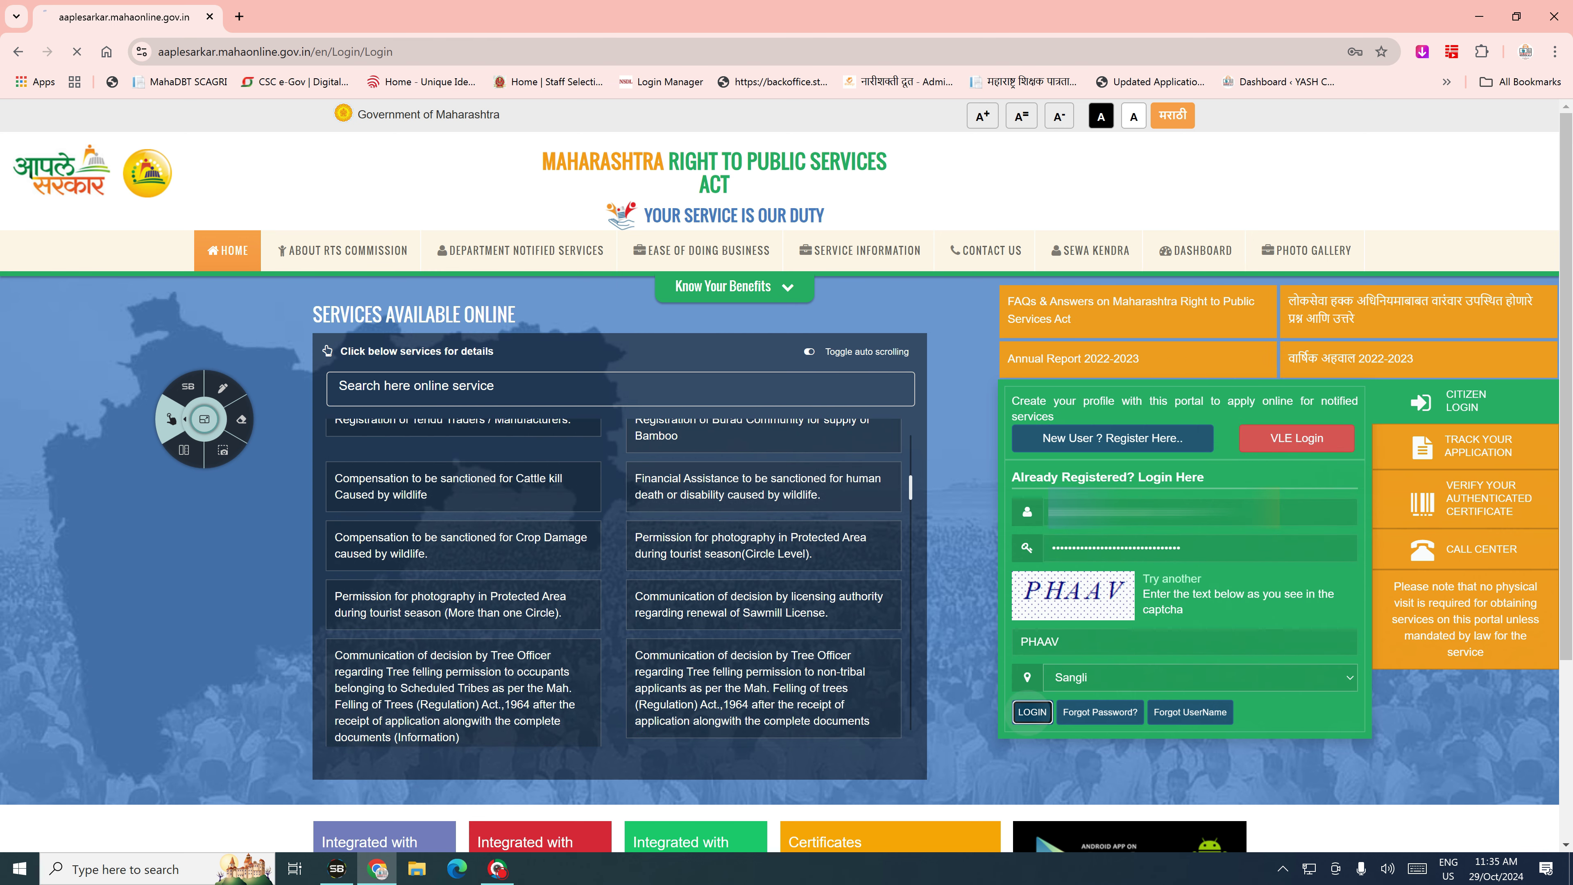
{"action": "key", "text": "Return"}
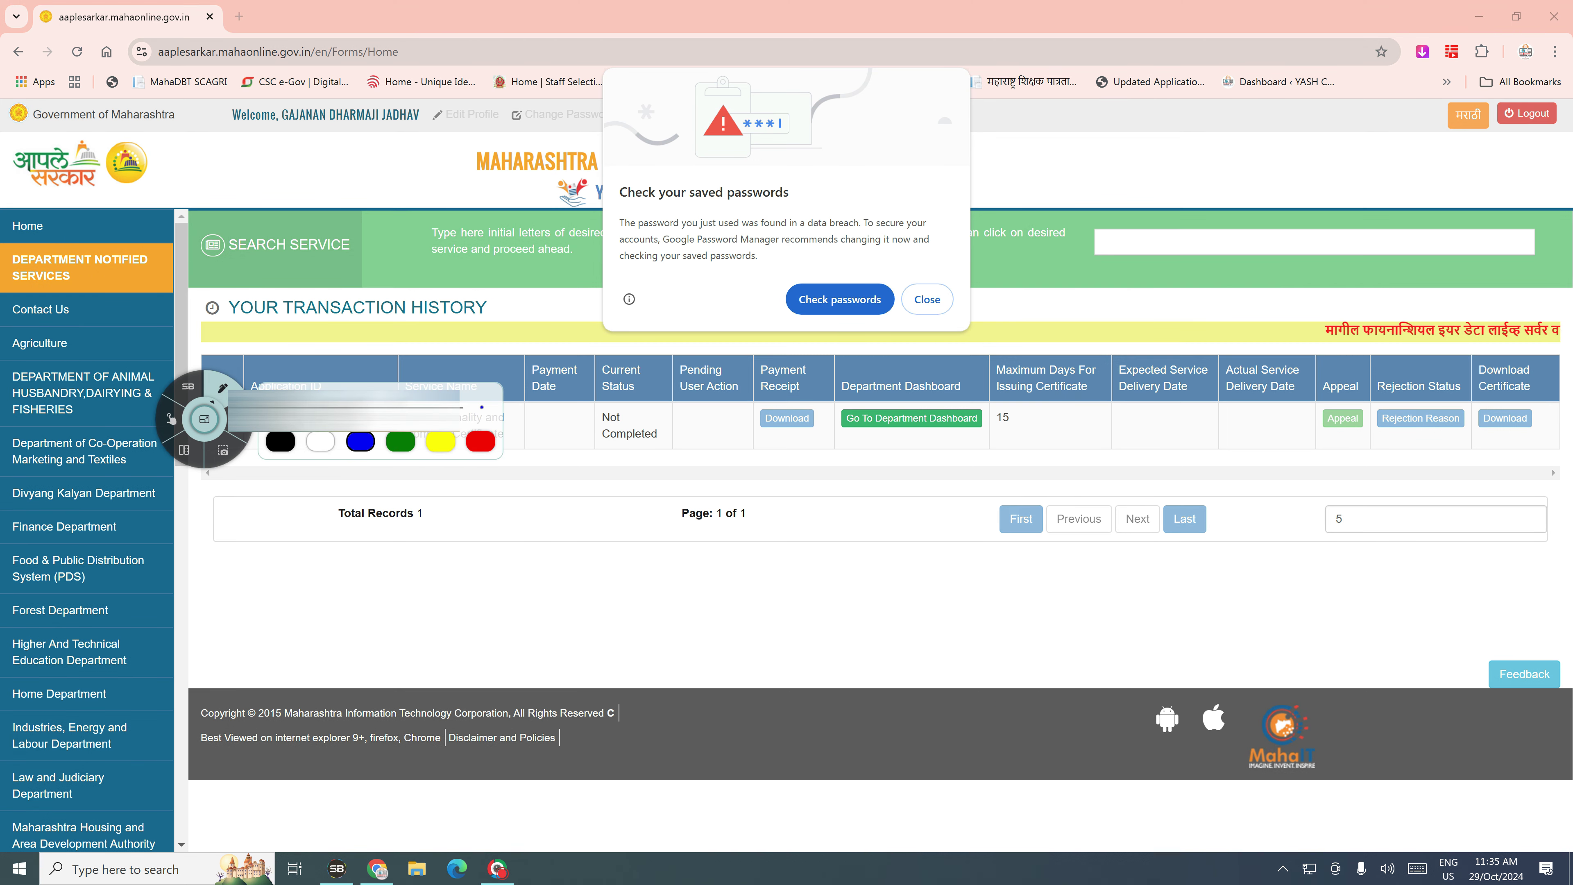
Step: Dismiss Chrome's saved-passwords warning
{"action": "left_click", "coordinate": [170, 420]}
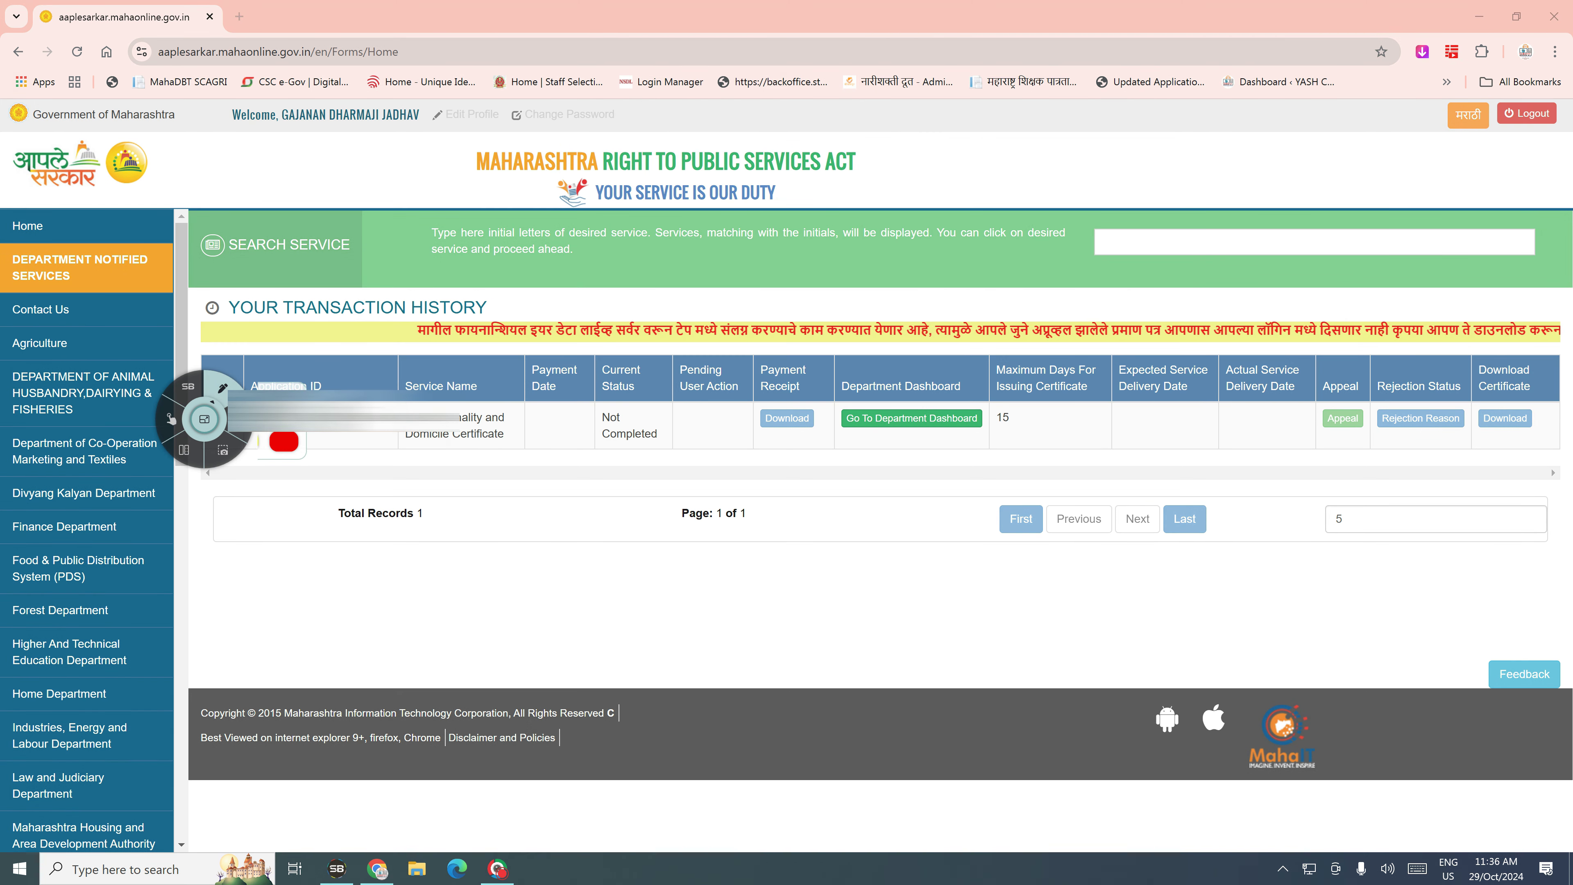
{"action": "mouse_move", "coordinate": [171, 419]}
{"action": "mouse_move", "coordinate": [1064, 229]}
{"action": "left_mouse_down"}
{"action": "mouse_move", "coordinate": [1357, 295]}
{"action": "mouse_move", "coordinate": [1331, 198]}
{"action": "mouse_move", "coordinate": [1064, 239]}
{"action": "left_mouse_up"}
Step: Search services for 'DOM' and open Age Nationality and Domicile Certificate
{"action": "left_click", "coordinate": [170, 420]}
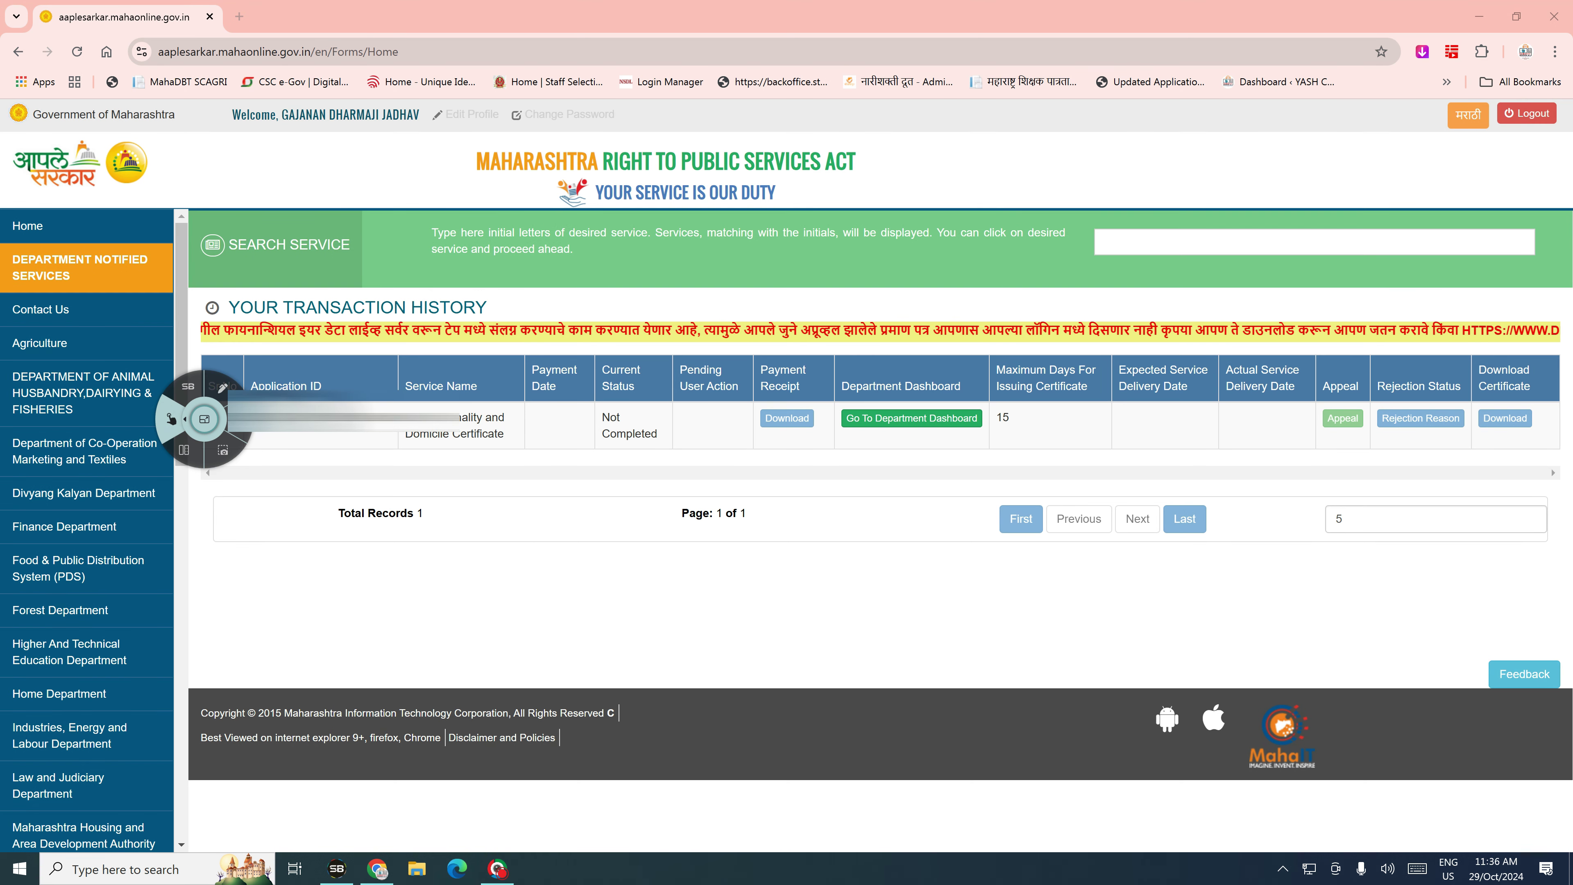
{"action": "type", "text": "D"}
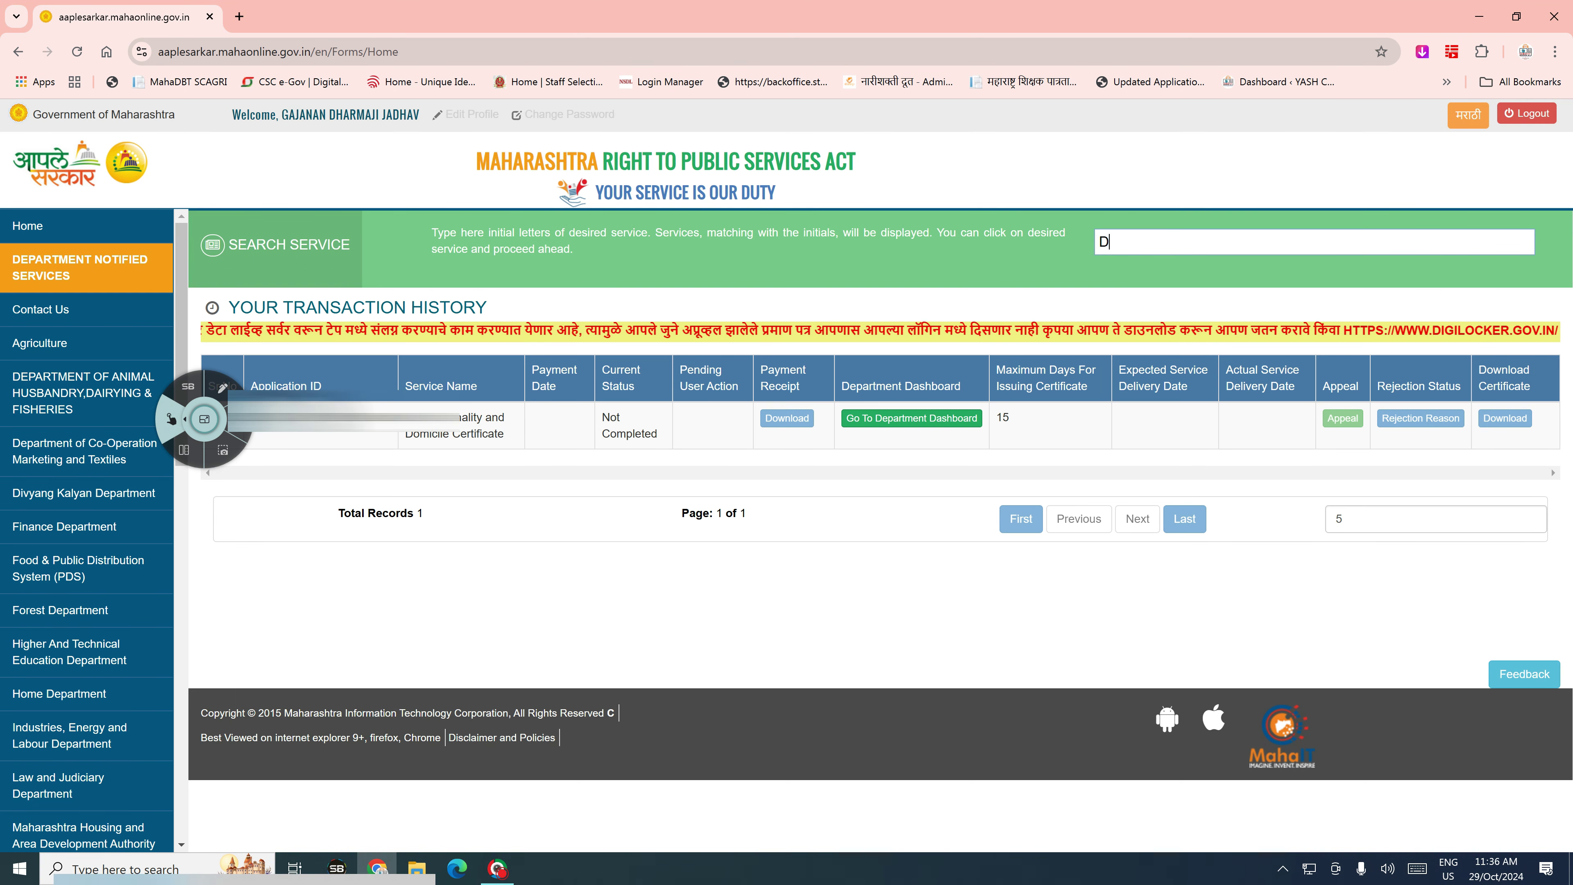
{"action": "type", "text": "OMA"}
{"action": "key", "text": "BackSpace"}
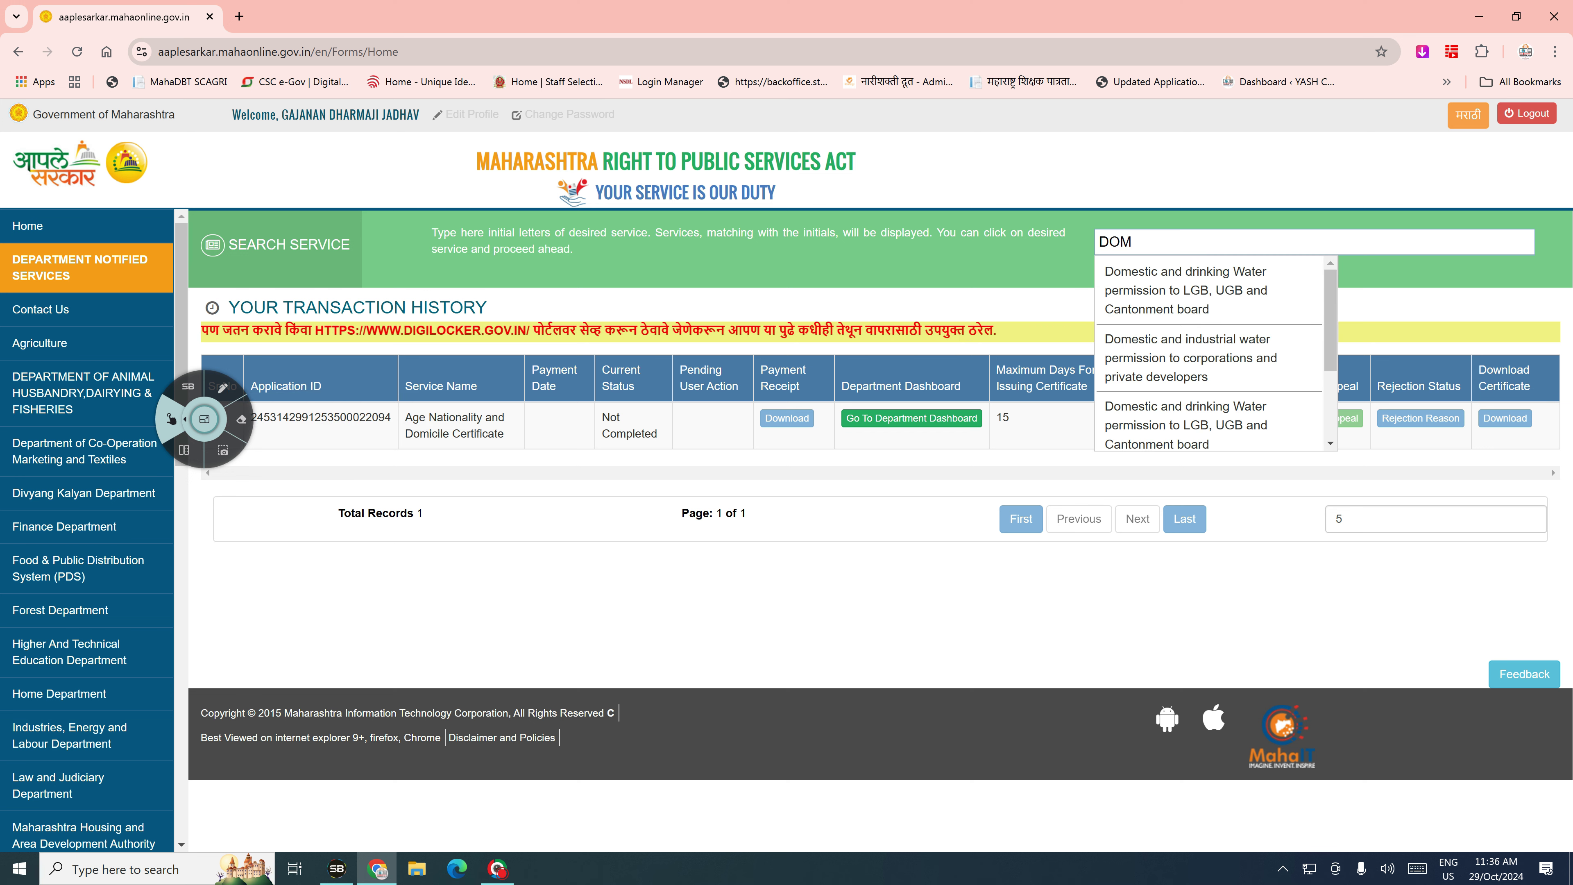
{"action": "scroll", "coordinate": [1208, 353], "scroll_direction": "down", "scroll_amount": 5}
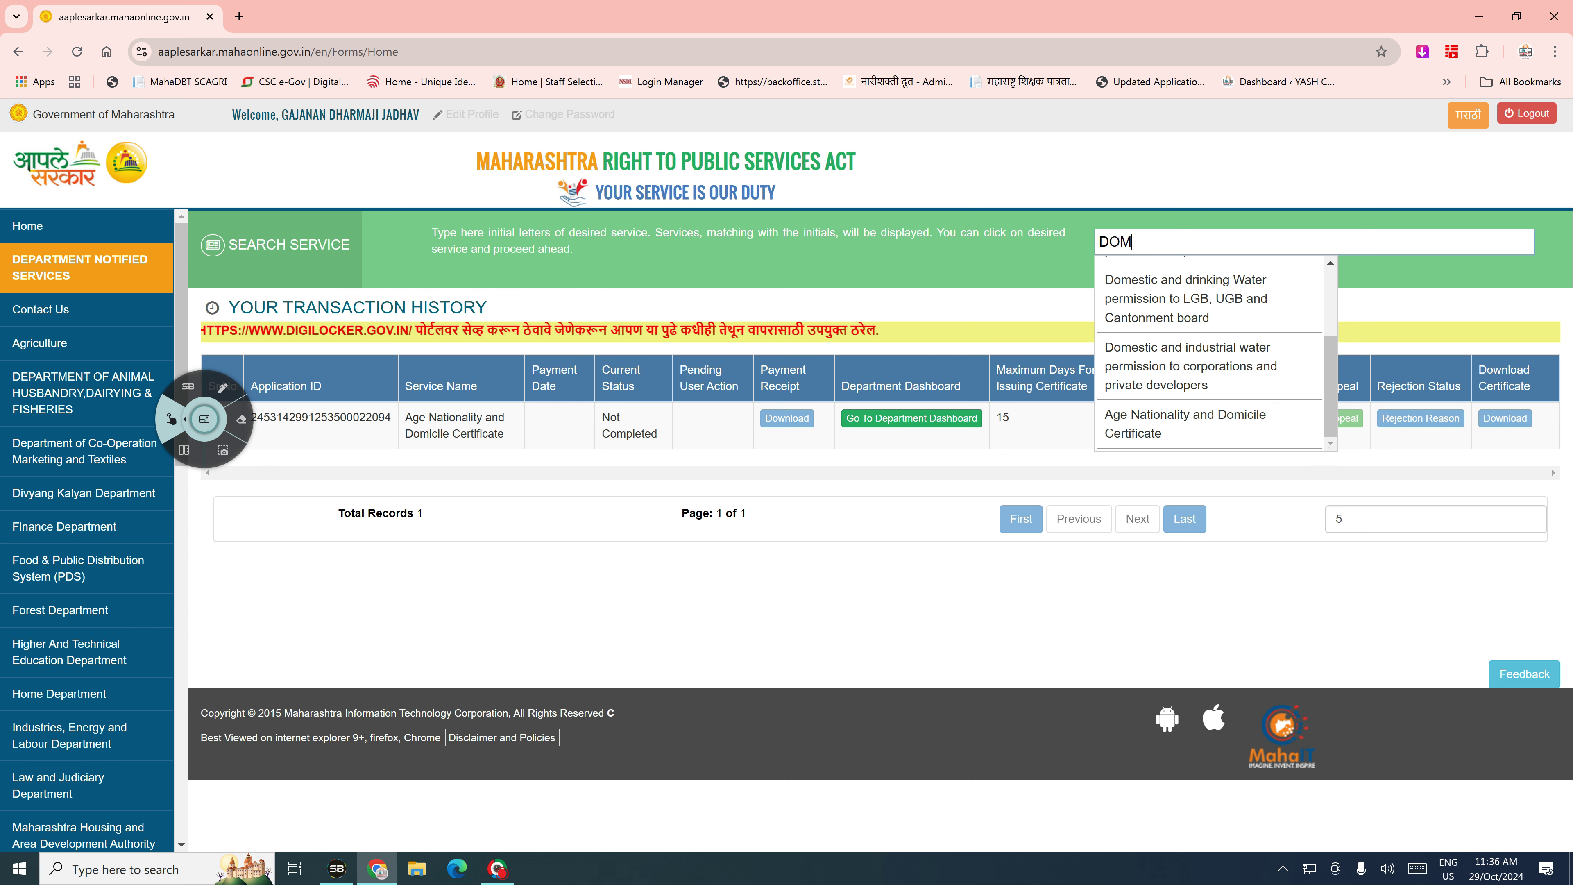
{"action": "double_click", "coordinate": [1115, 415]}
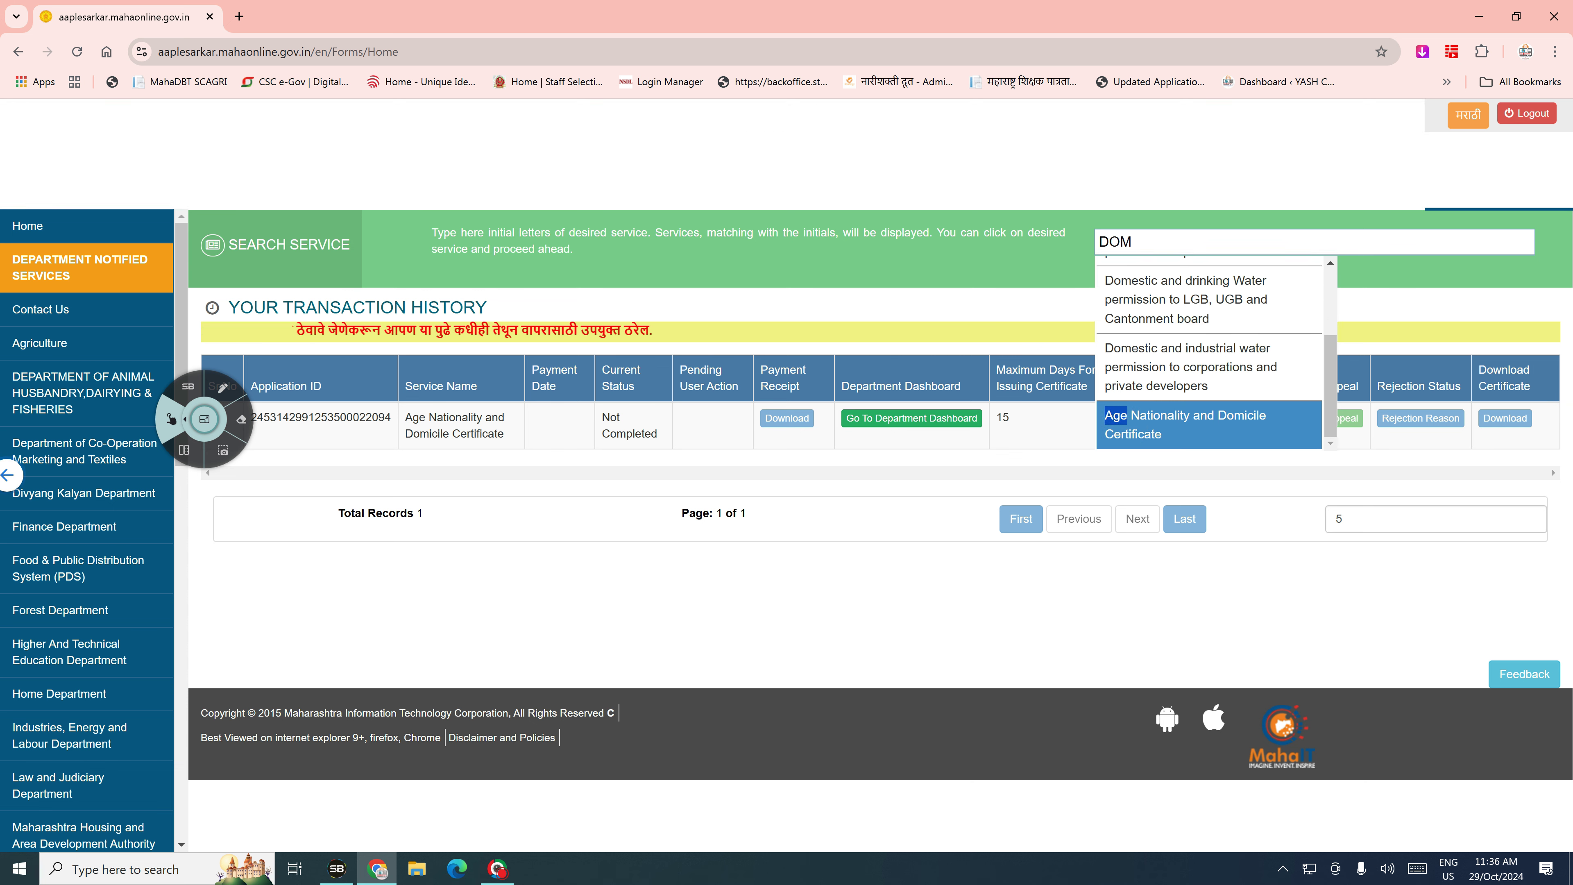
{"action": "left_click", "coordinate": [1116, 415]}
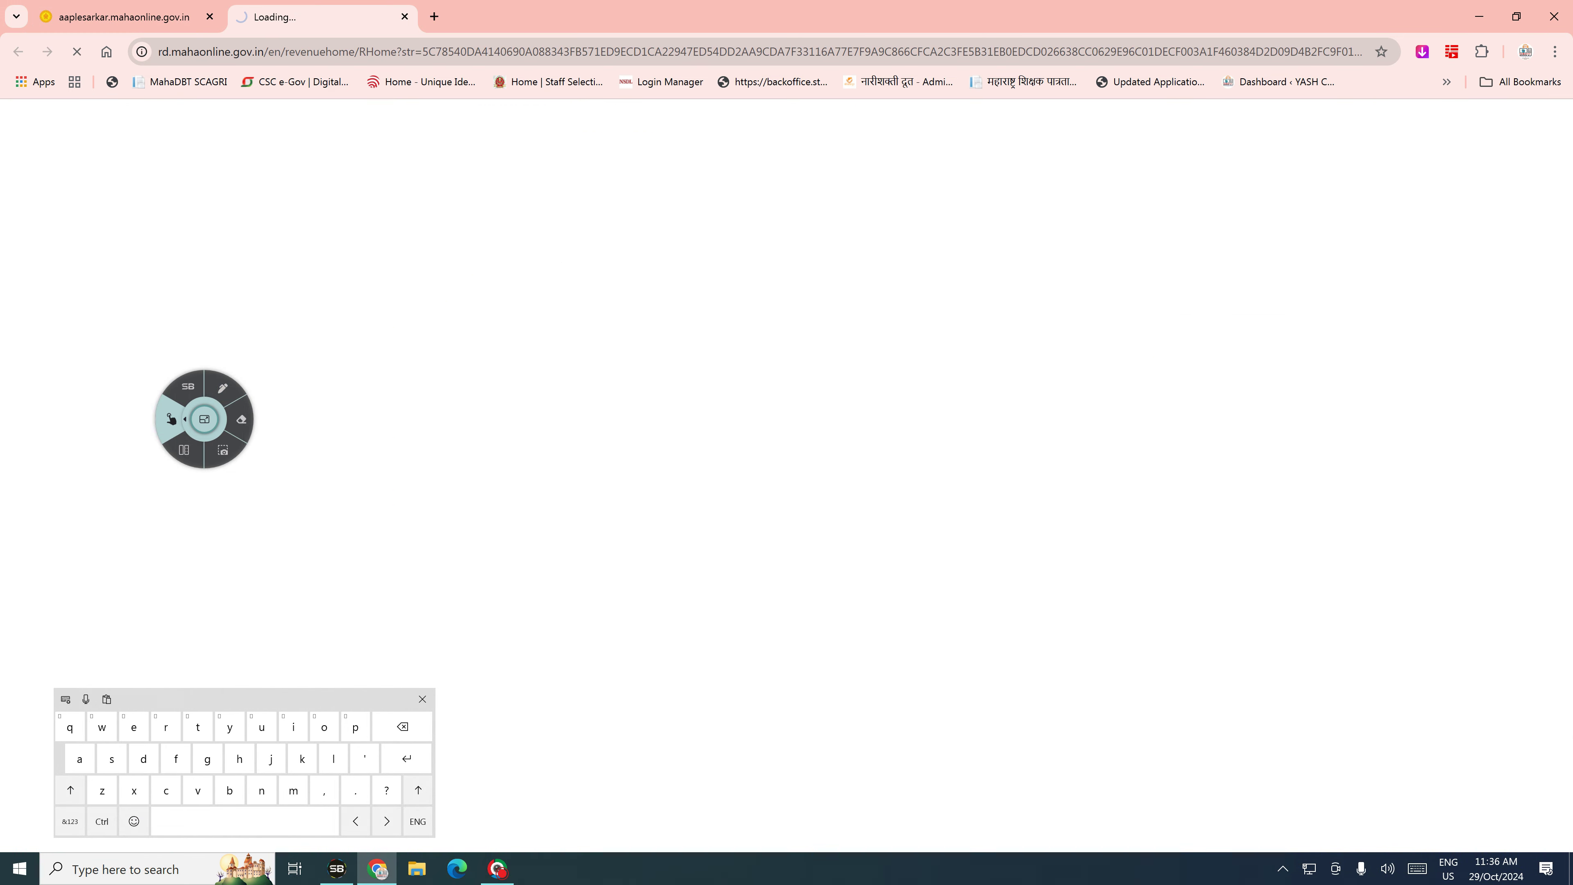
Step: Mark up the Revenue Department dashboard and open Service List from the left sidebar
{"action": "left_click", "coordinate": [222, 388]}
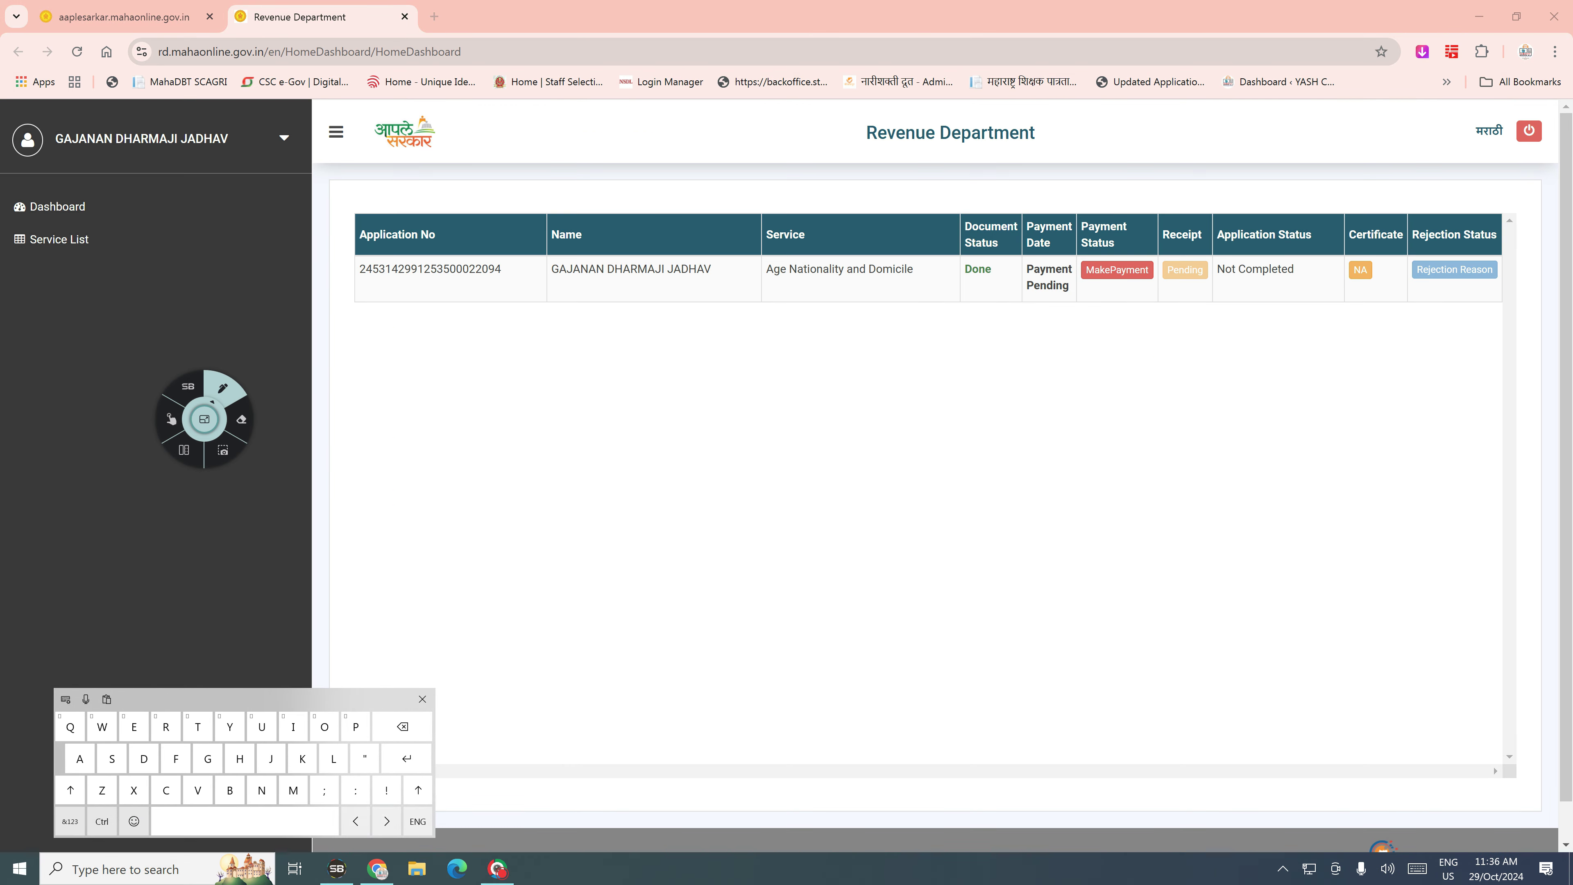
{"action": "mouse_move", "coordinate": [124, 3]}
{"action": "left_mouse_down"}
{"action": "mouse_move", "coordinate": [147, 11]}
{"action": "mouse_move", "coordinate": [93, 3]}
{"action": "left_mouse_up"}
{"action": "mouse_move", "coordinate": [320, 8]}
{"action": "left_mouse_down"}
{"action": "mouse_move", "coordinate": [291, 34]}
{"action": "mouse_move", "coordinate": [325, 6]}
{"action": "left_mouse_up"}
{"action": "left_click", "coordinate": [170, 419]}
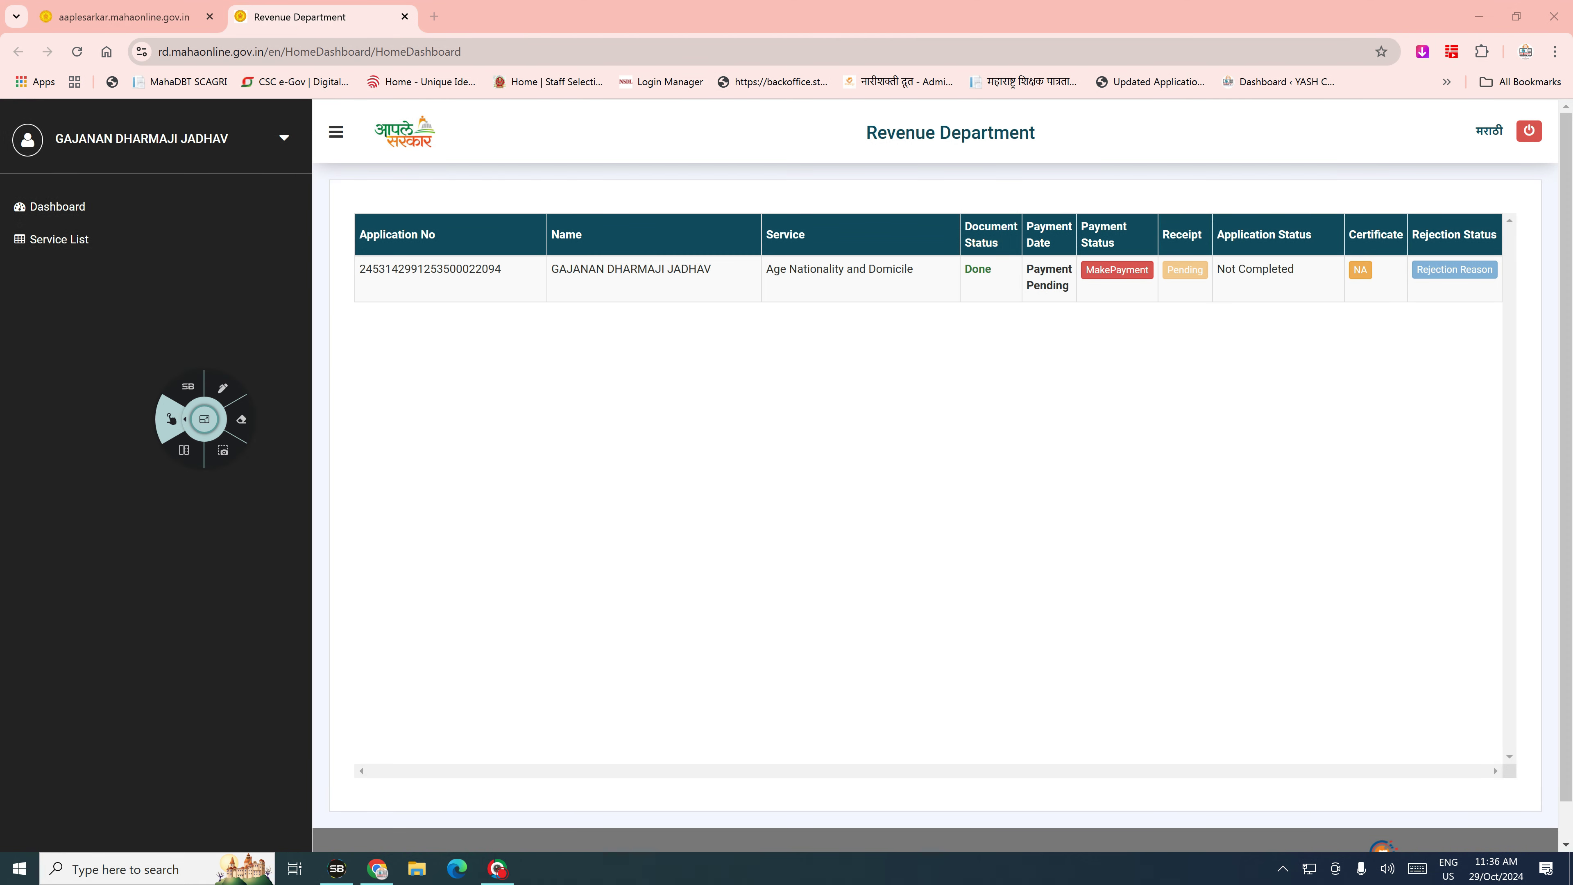
{"action": "left_click", "coordinate": [222, 388]}
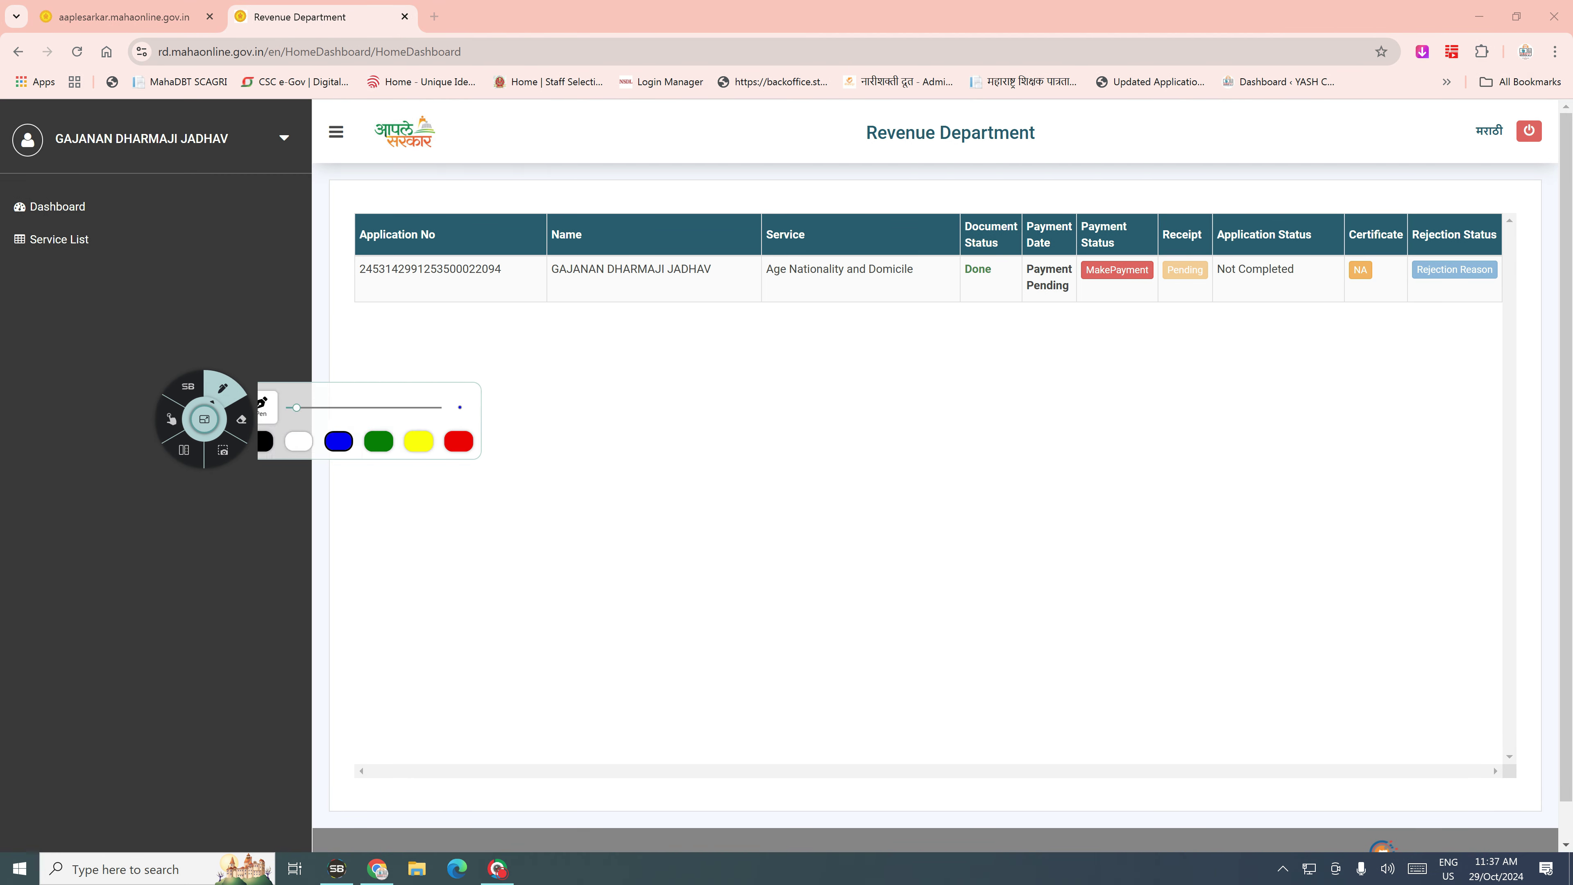
{"action": "mouse_move", "coordinate": [68, 218]}
{"action": "left_mouse_down"}
{"action": "mouse_move", "coordinate": [19, 262]}
{"action": "mouse_move", "coordinate": [86, 227]}
{"action": "left_mouse_up"}
{"action": "left_click", "coordinate": [170, 419]}
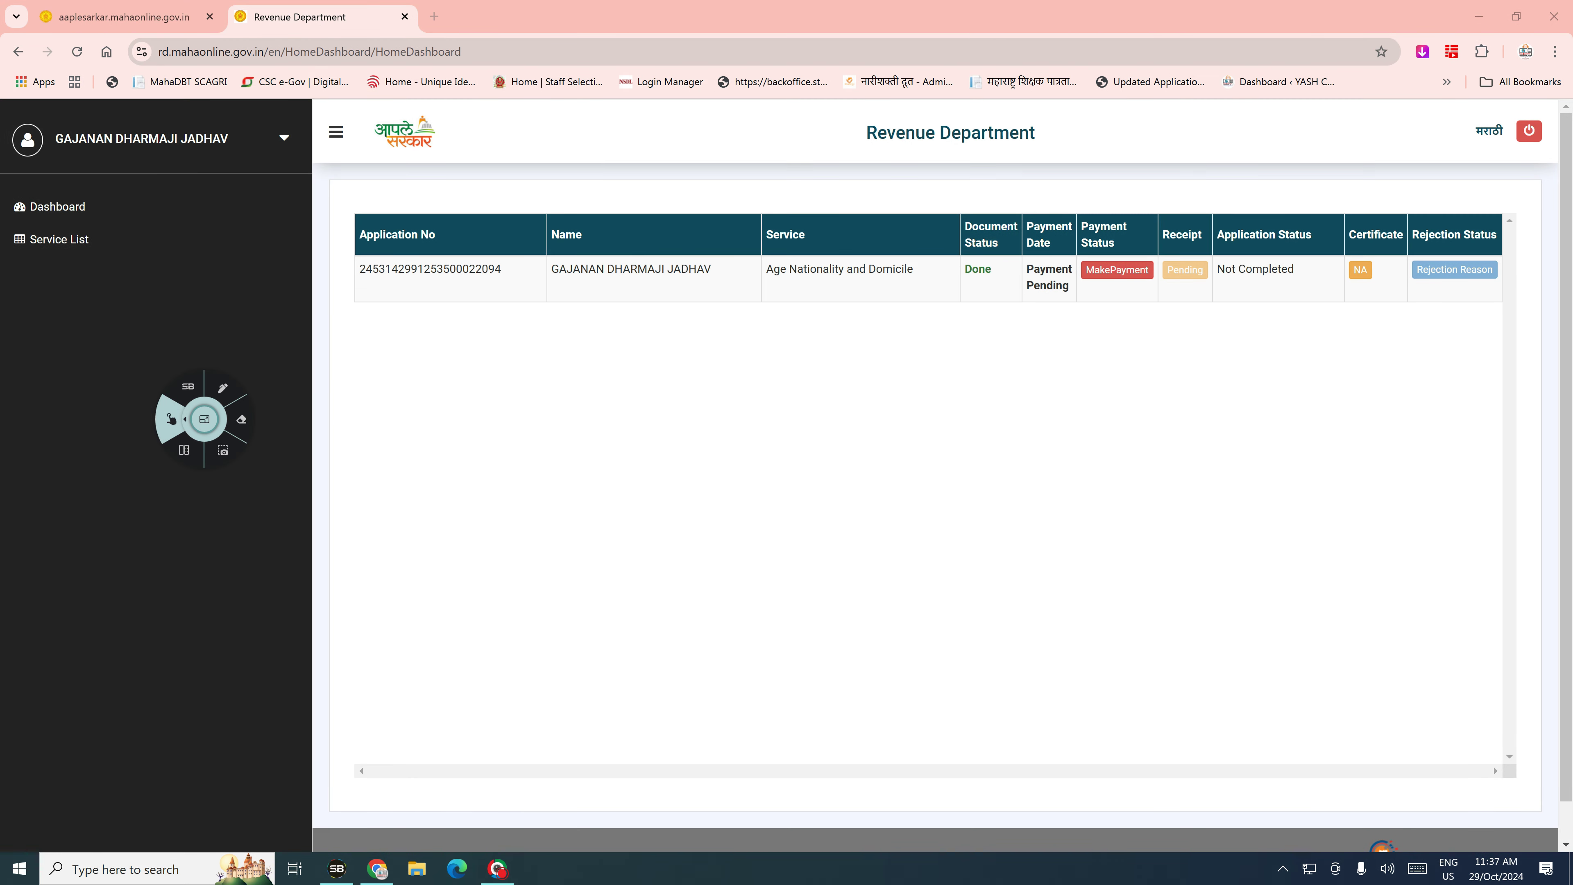
{"action": "left_click", "coordinate": [59, 240]}
{"action": "left_click", "coordinate": [223, 388]}
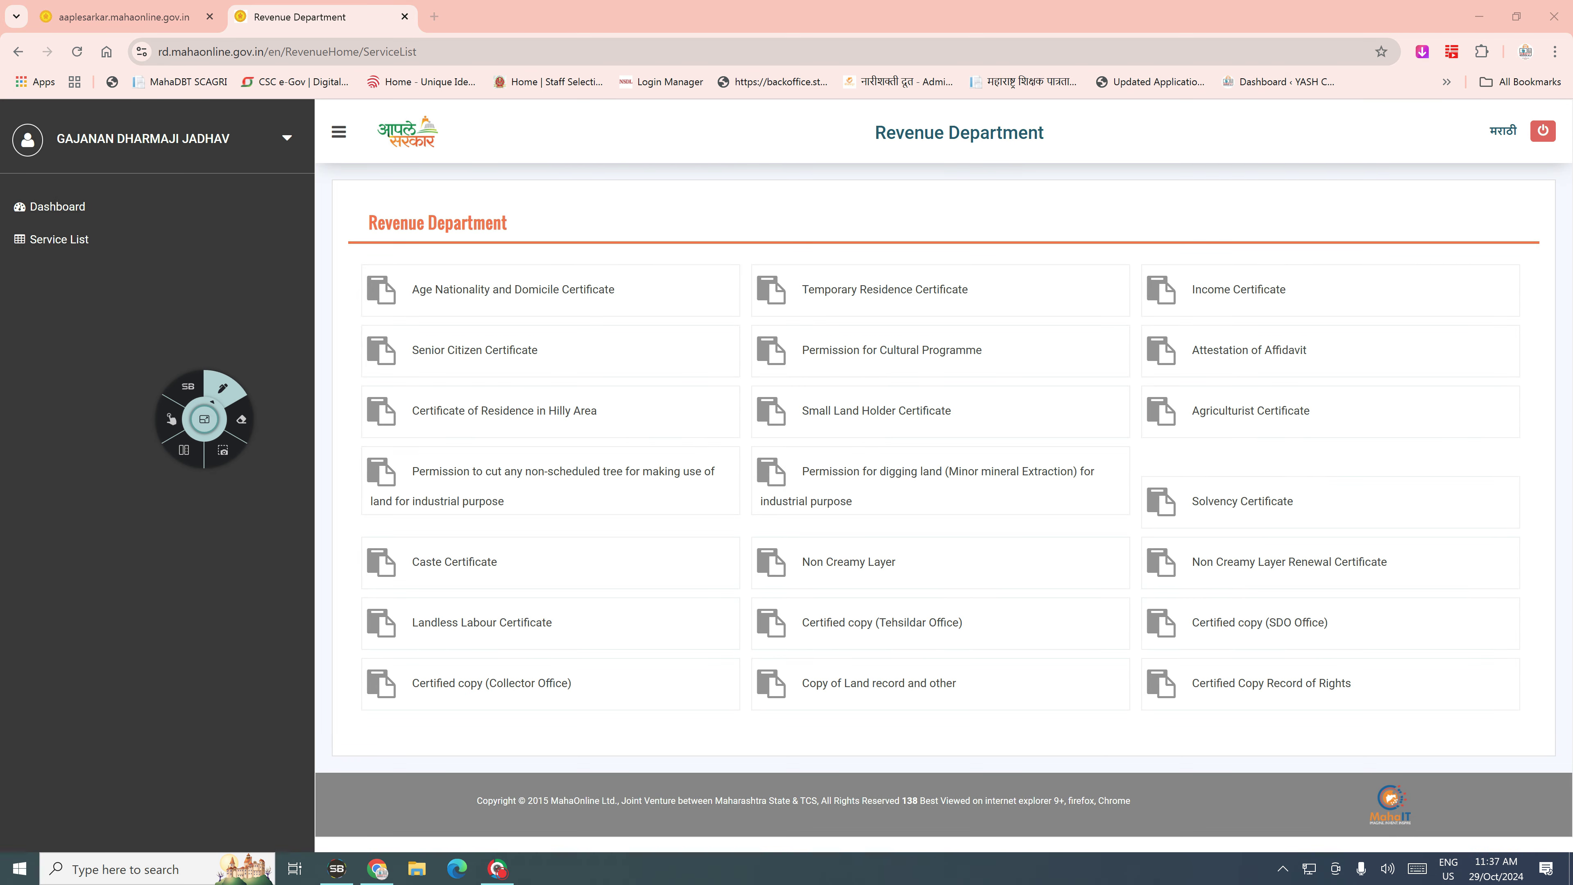
{"action": "mouse_move", "coordinate": [438, 264]}
{"action": "left_mouse_down"}
{"action": "mouse_move", "coordinate": [362, 267]}
{"action": "mouse_move", "coordinate": [514, 314]}
{"action": "mouse_move", "coordinate": [560, 255]}
{"action": "mouse_move", "coordinate": [410, 268]}
{"action": "left_mouse_up"}
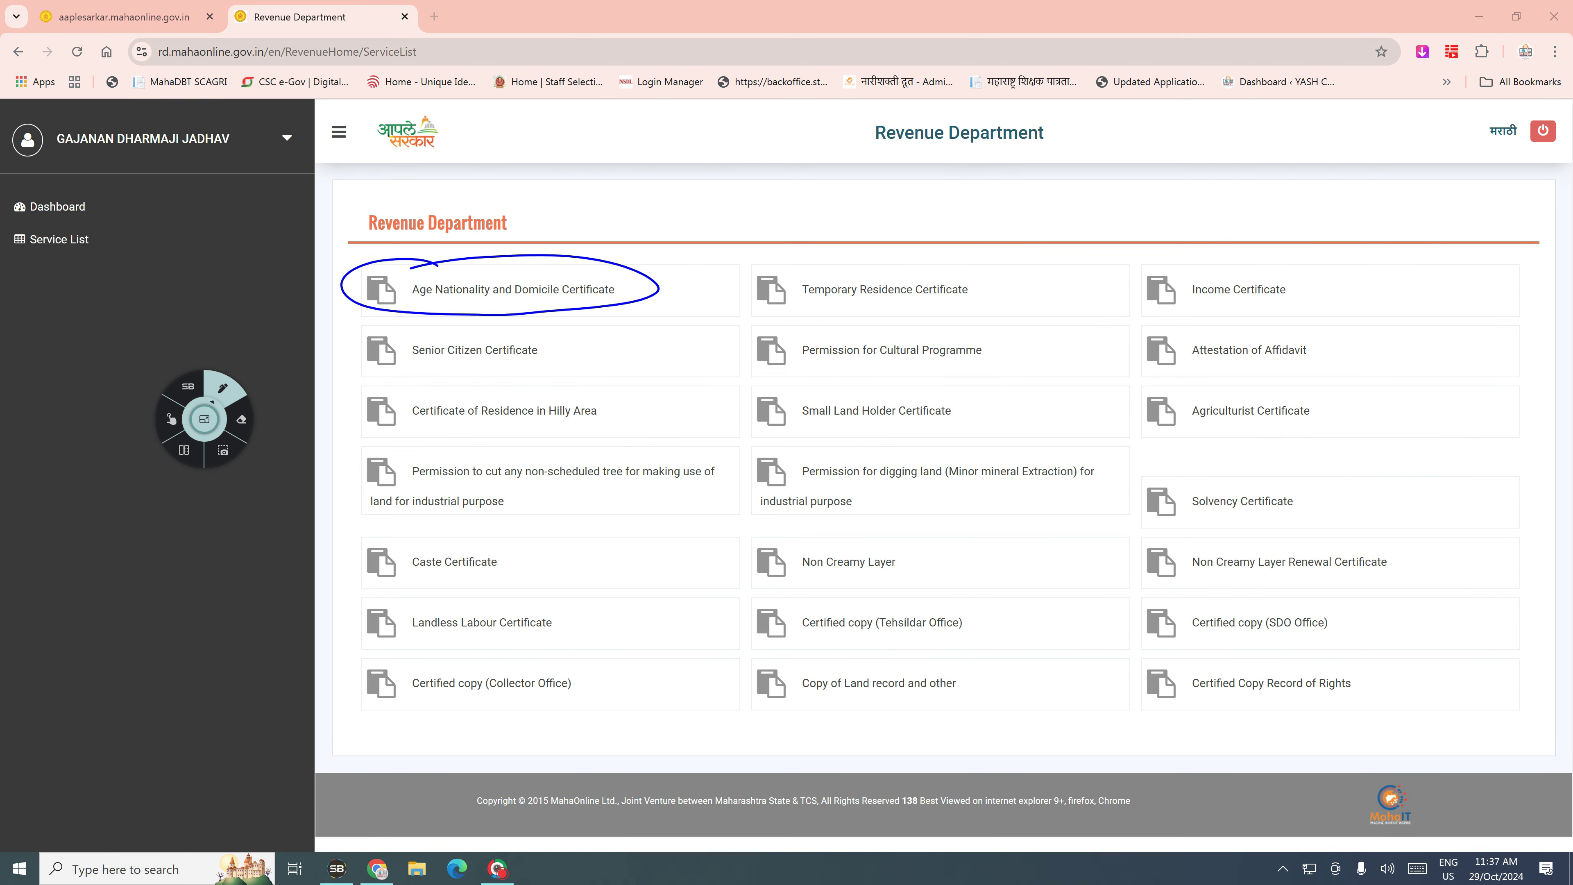
{"action": "left_click", "coordinate": [171, 420]}
Step: Review the Age Nationality and Domicile Certificate's required documents and Continue to the application form
{"action": "left_click", "coordinate": [513, 289]}
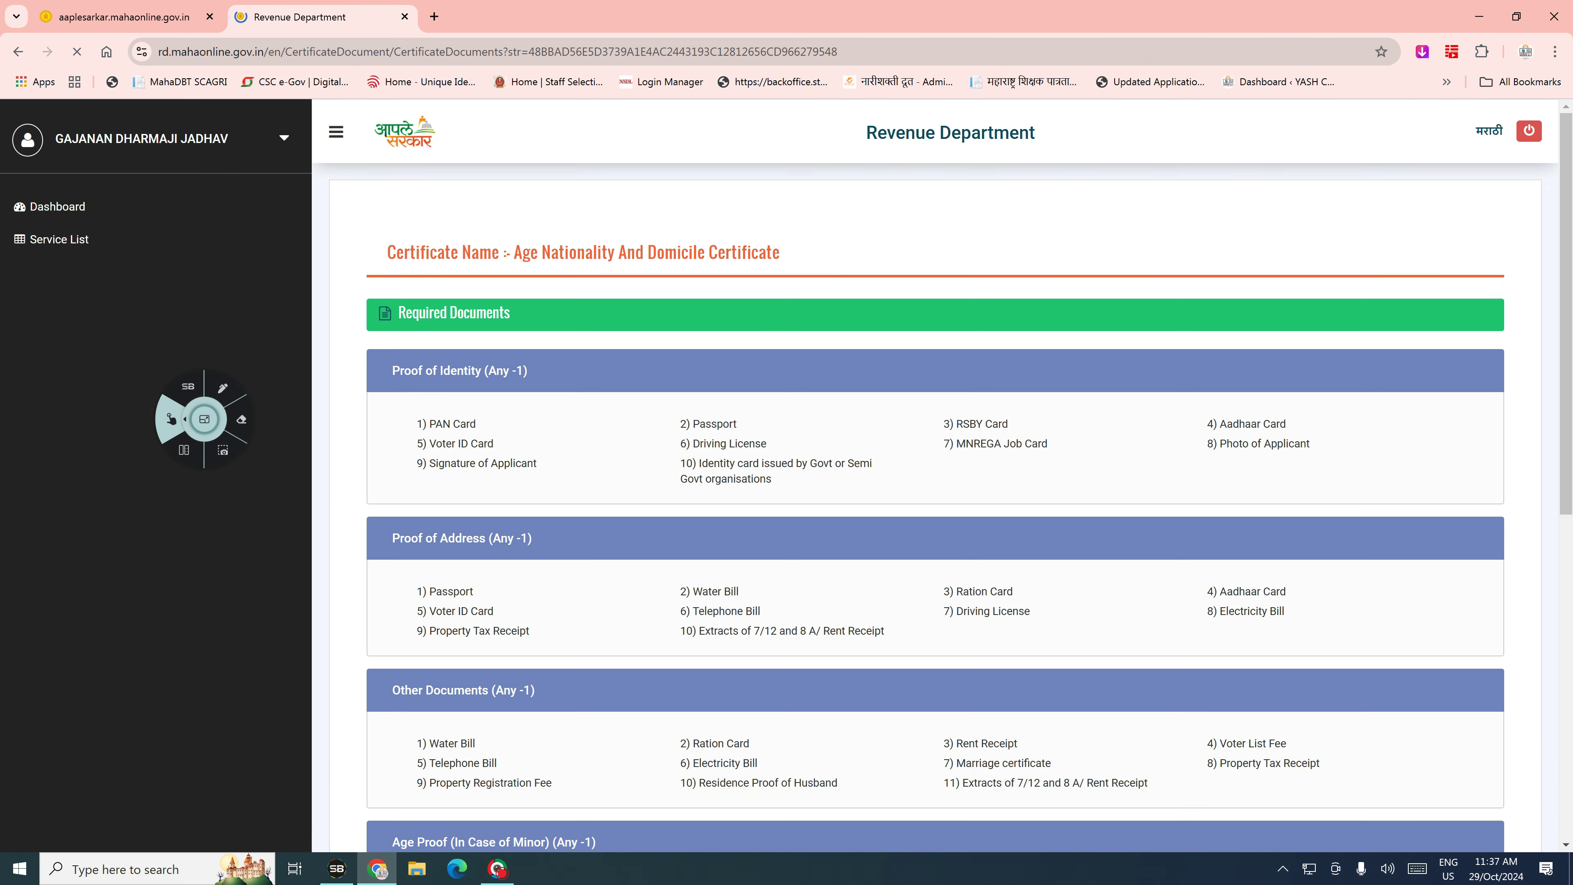
{"action": "scroll", "coordinate": [942, 476], "scroll_direction": "down", "scroll_amount": 5}
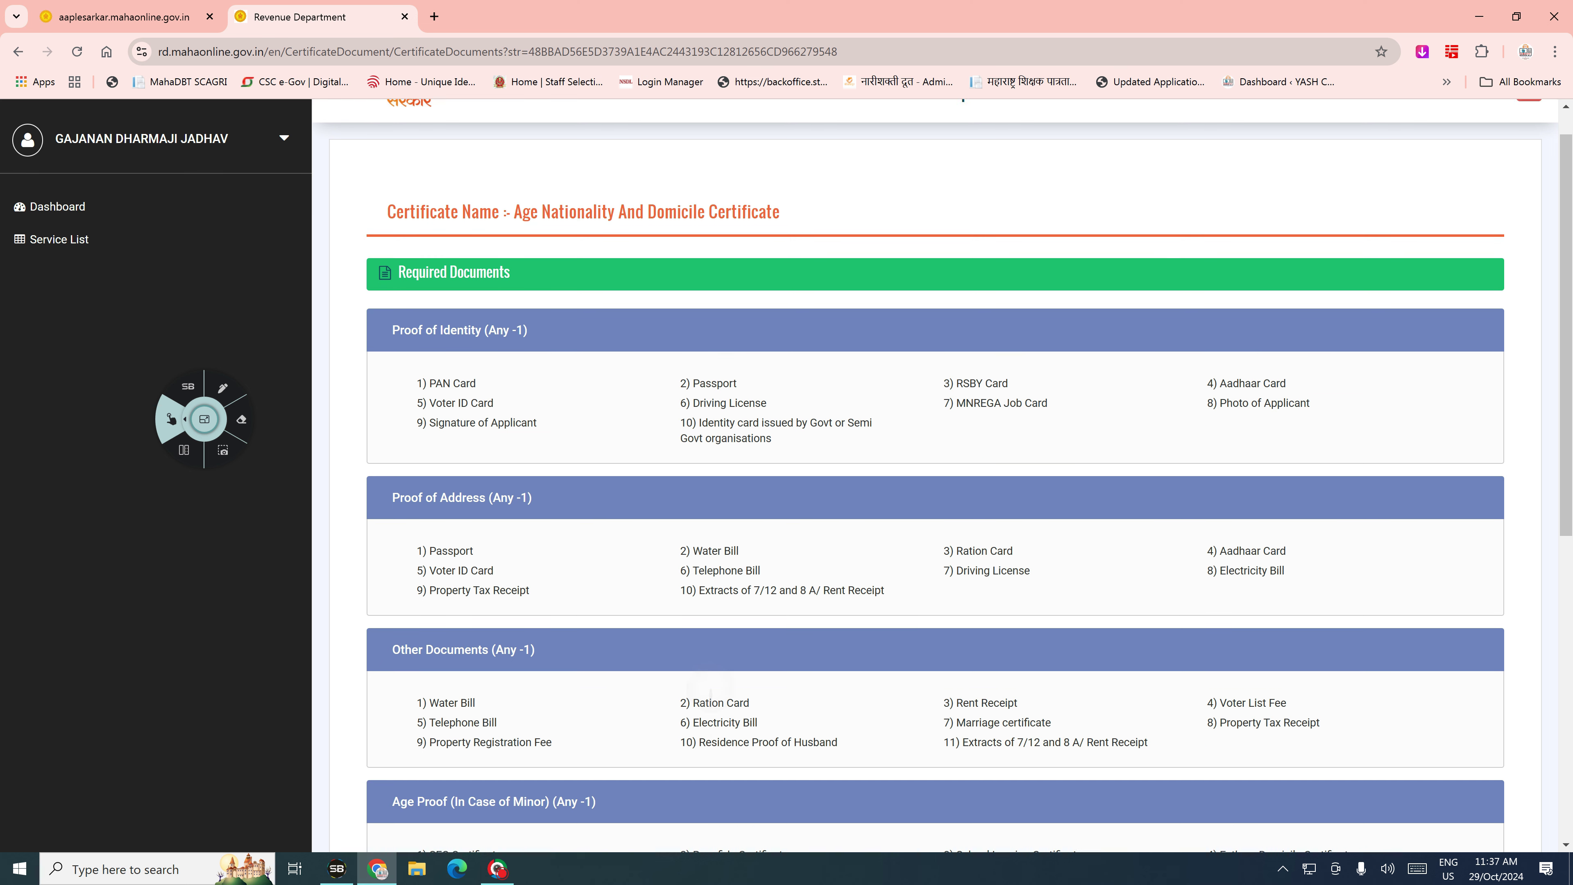
{"action": "scroll", "coordinate": [941, 476], "scroll_direction": "down", "scroll_amount": 4}
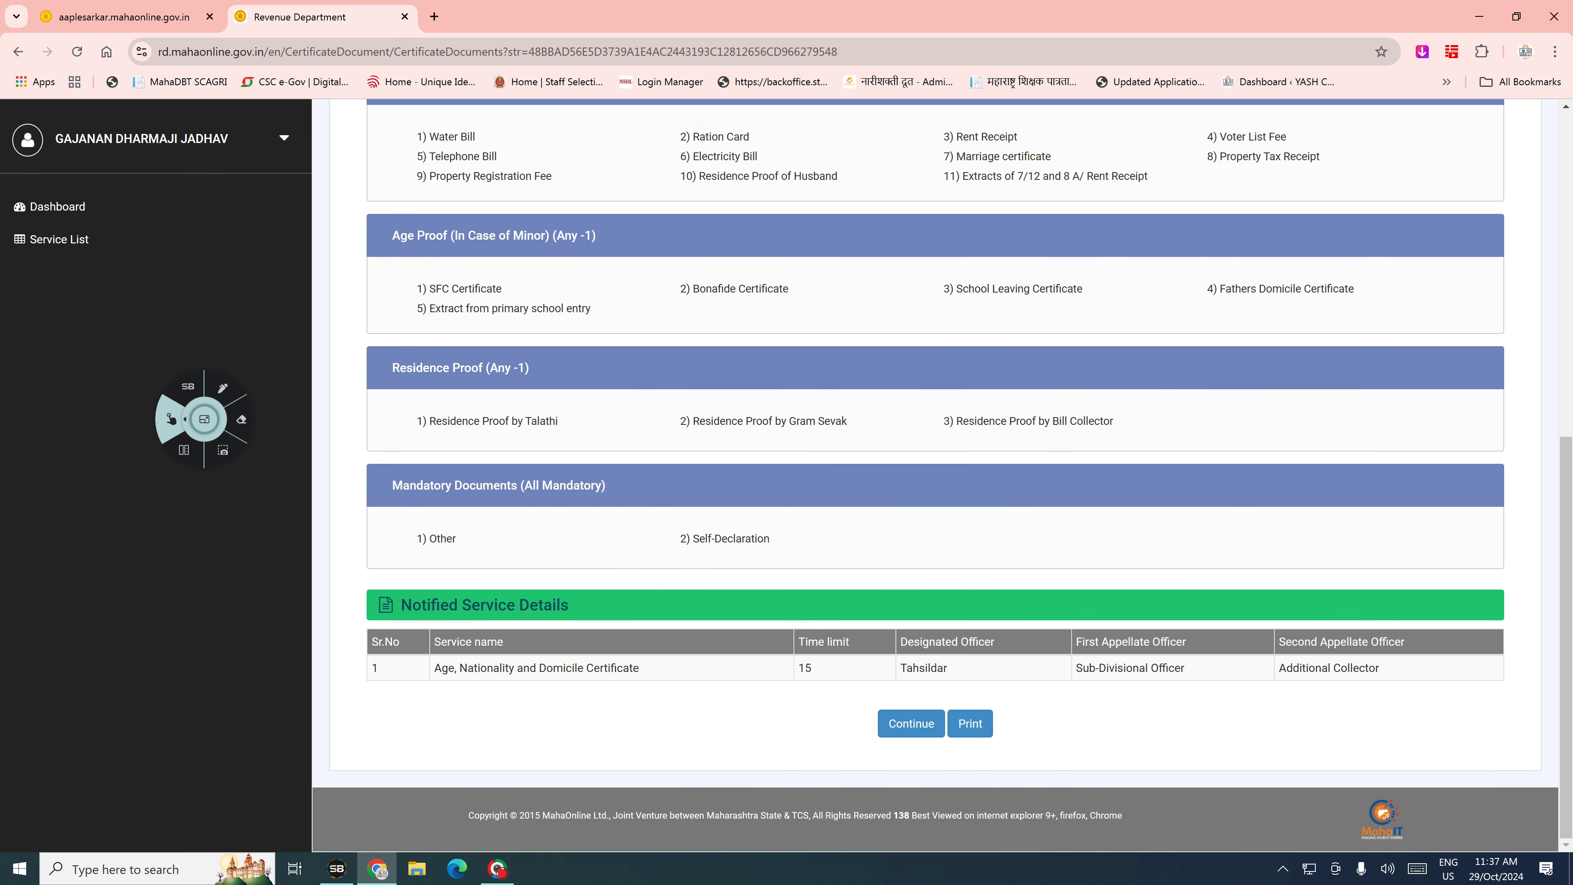
{"action": "left_click", "coordinate": [223, 388]}
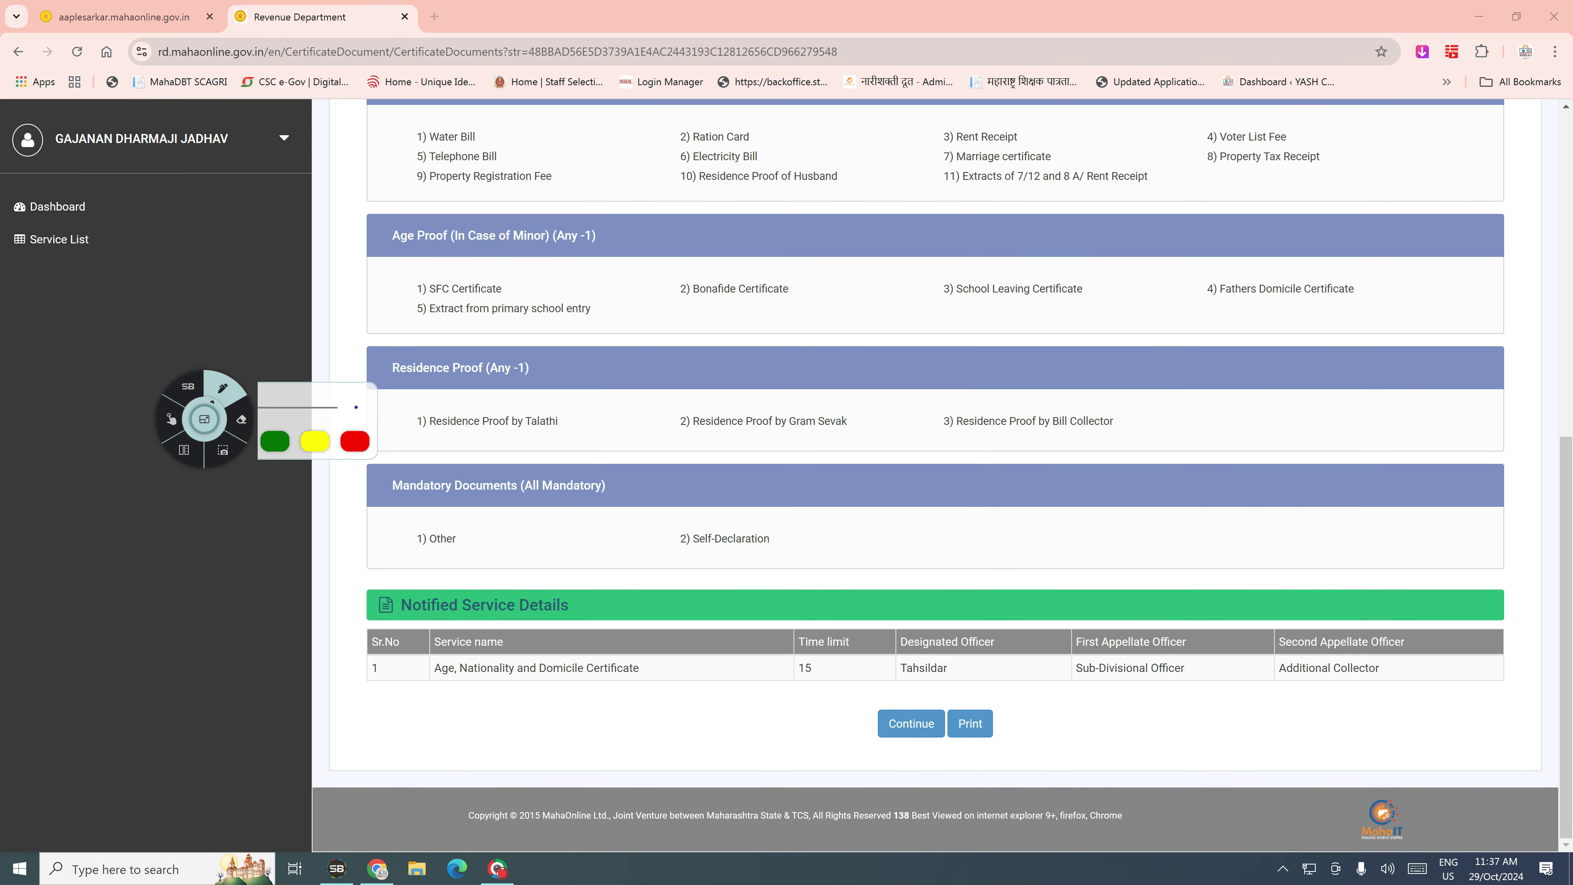
{"action": "mouse_move", "coordinate": [955, 714]}
{"action": "left_mouse_down"}
{"action": "mouse_move", "coordinate": [916, 680]}
{"action": "mouse_move", "coordinate": [951, 714]}
{"action": "left_mouse_up"}
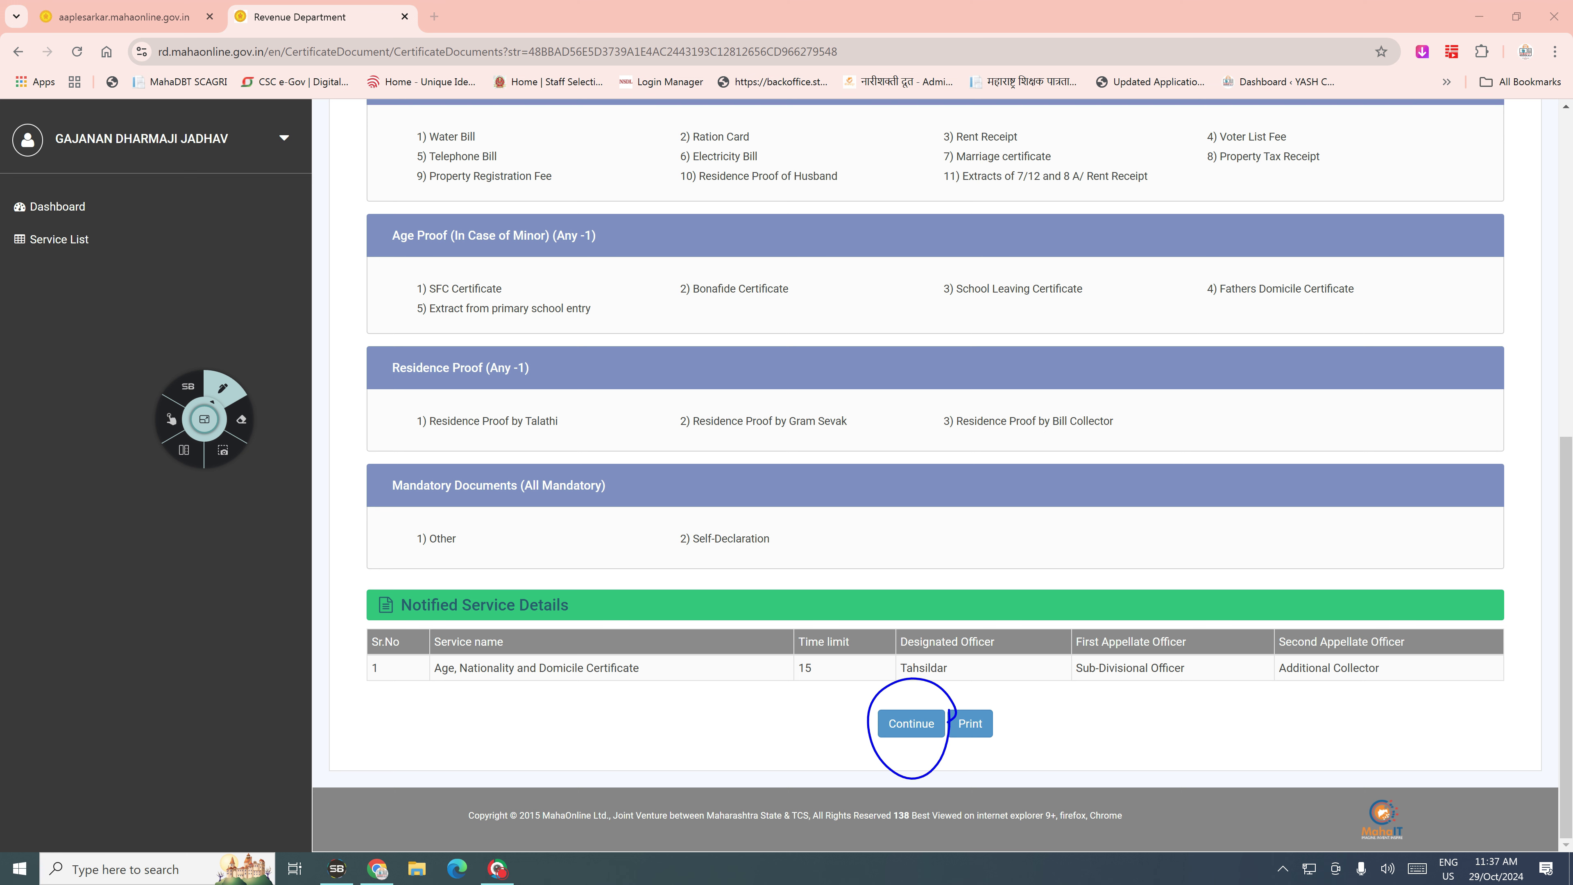
{"action": "left_click", "coordinate": [170, 419]}
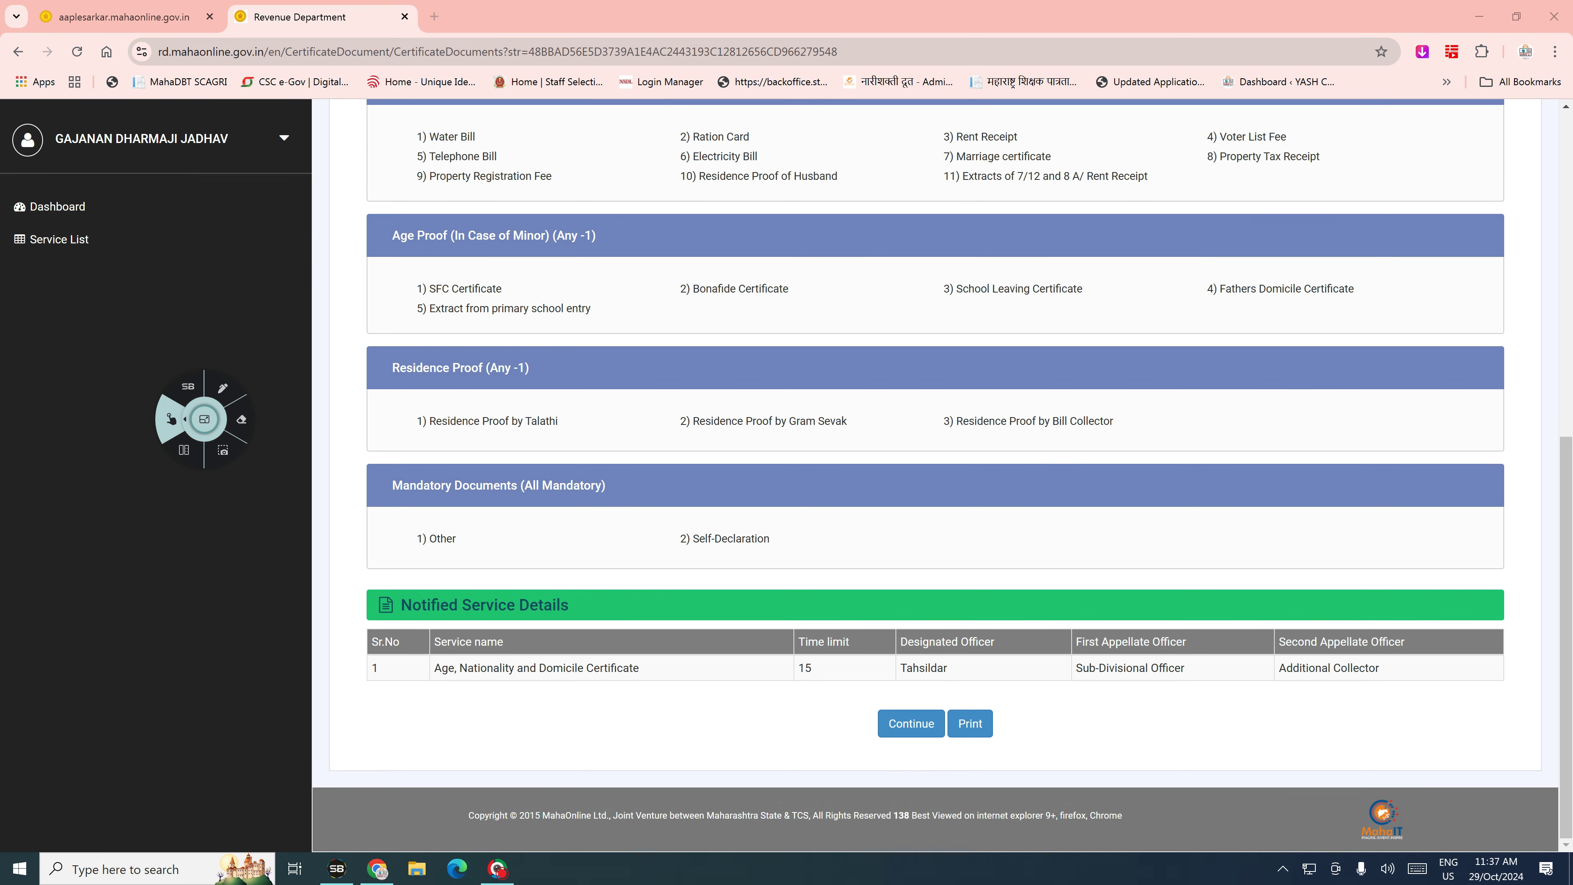
{"action": "left_click", "coordinate": [911, 723]}
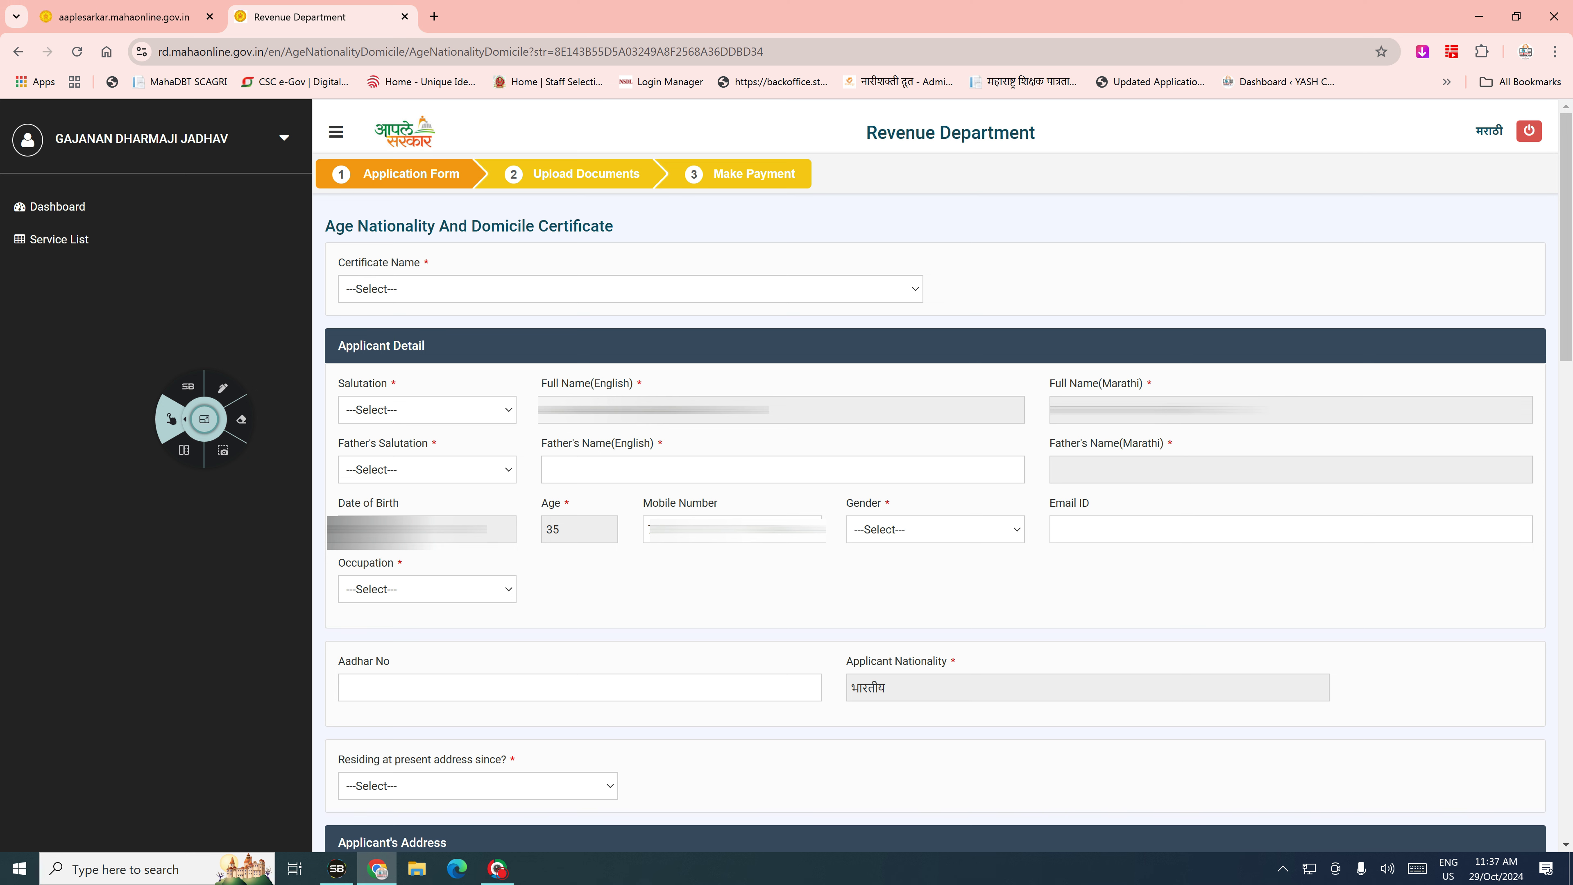
Step: Mark up the form's header, then drop down the Certificate Name choices
{"action": "left_click", "coordinate": [223, 388]}
{"action": "mouse_move", "coordinate": [461, 158]}
{"action": "left_mouse_down"}
{"action": "mouse_move", "coordinate": [369, 155]}
{"action": "mouse_move", "coordinate": [476, 181]}
{"action": "mouse_move", "coordinate": [417, 165]}
{"action": "left_mouse_up"}
{"action": "mouse_move", "coordinate": [564, 150]}
{"action": "left_mouse_down"}
{"action": "mouse_move", "coordinate": [539, 195]}
{"action": "mouse_move", "coordinate": [658, 162]}
{"action": "mouse_move", "coordinate": [575, 155]}
{"action": "left_mouse_up"}
{"action": "mouse_move", "coordinate": [758, 154]}
{"action": "left_mouse_down"}
{"action": "mouse_move", "coordinate": [703, 194]}
{"action": "mouse_move", "coordinate": [743, 152]}
{"action": "left_mouse_up"}
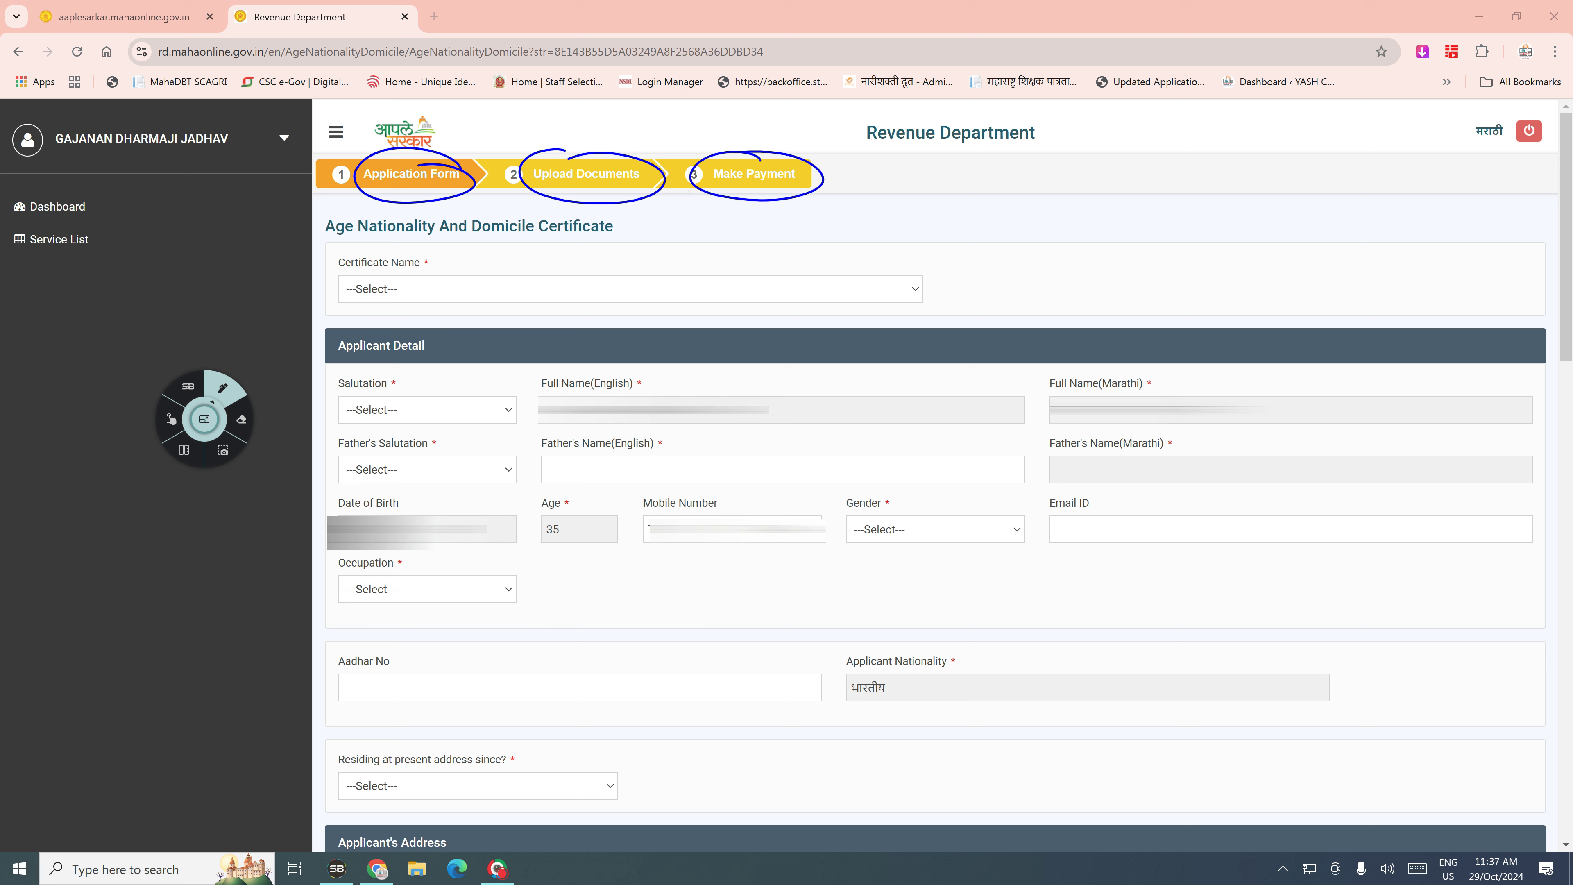
{"action": "mouse_move", "coordinate": [408, 144]}
{"action": "left_mouse_down"}
{"action": "mouse_move", "coordinate": [321, 193]}
{"action": "mouse_move", "coordinate": [660, 209]}
{"action": "mouse_move", "coordinate": [342, 153]}
{"action": "mouse_move", "coordinate": [318, 166]}
{"action": "left_mouse_up"}
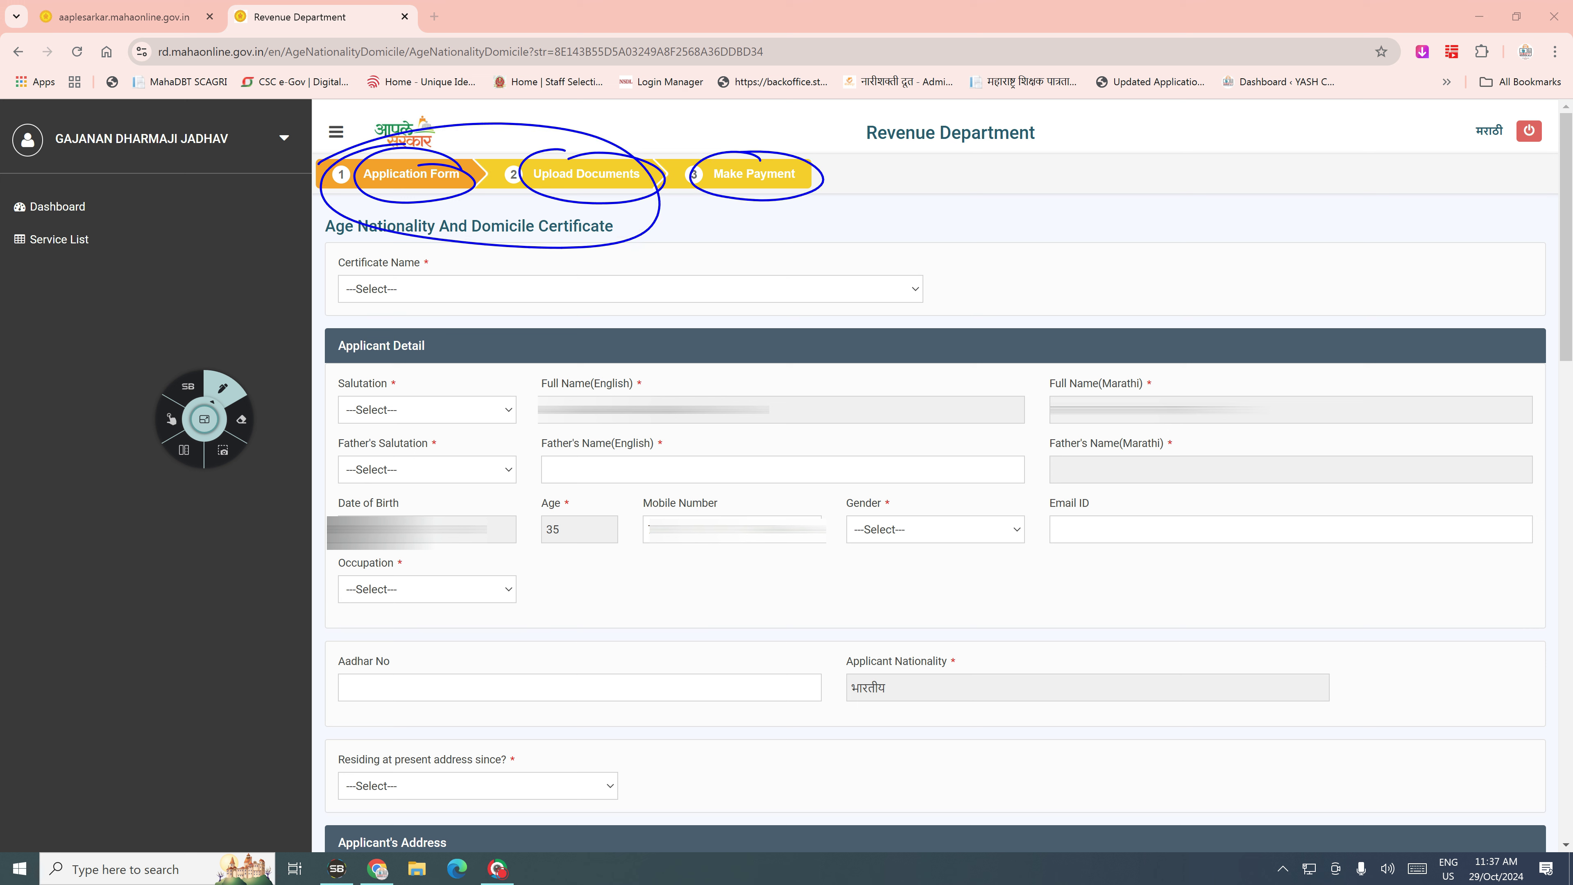
{"action": "mouse_move", "coordinate": [731, 149]}
{"action": "left_mouse_down"}
{"action": "mouse_move", "coordinate": [684, 180]}
{"action": "mouse_move", "coordinate": [851, 204]}
{"action": "mouse_move", "coordinate": [731, 149]}
{"action": "left_mouse_up"}
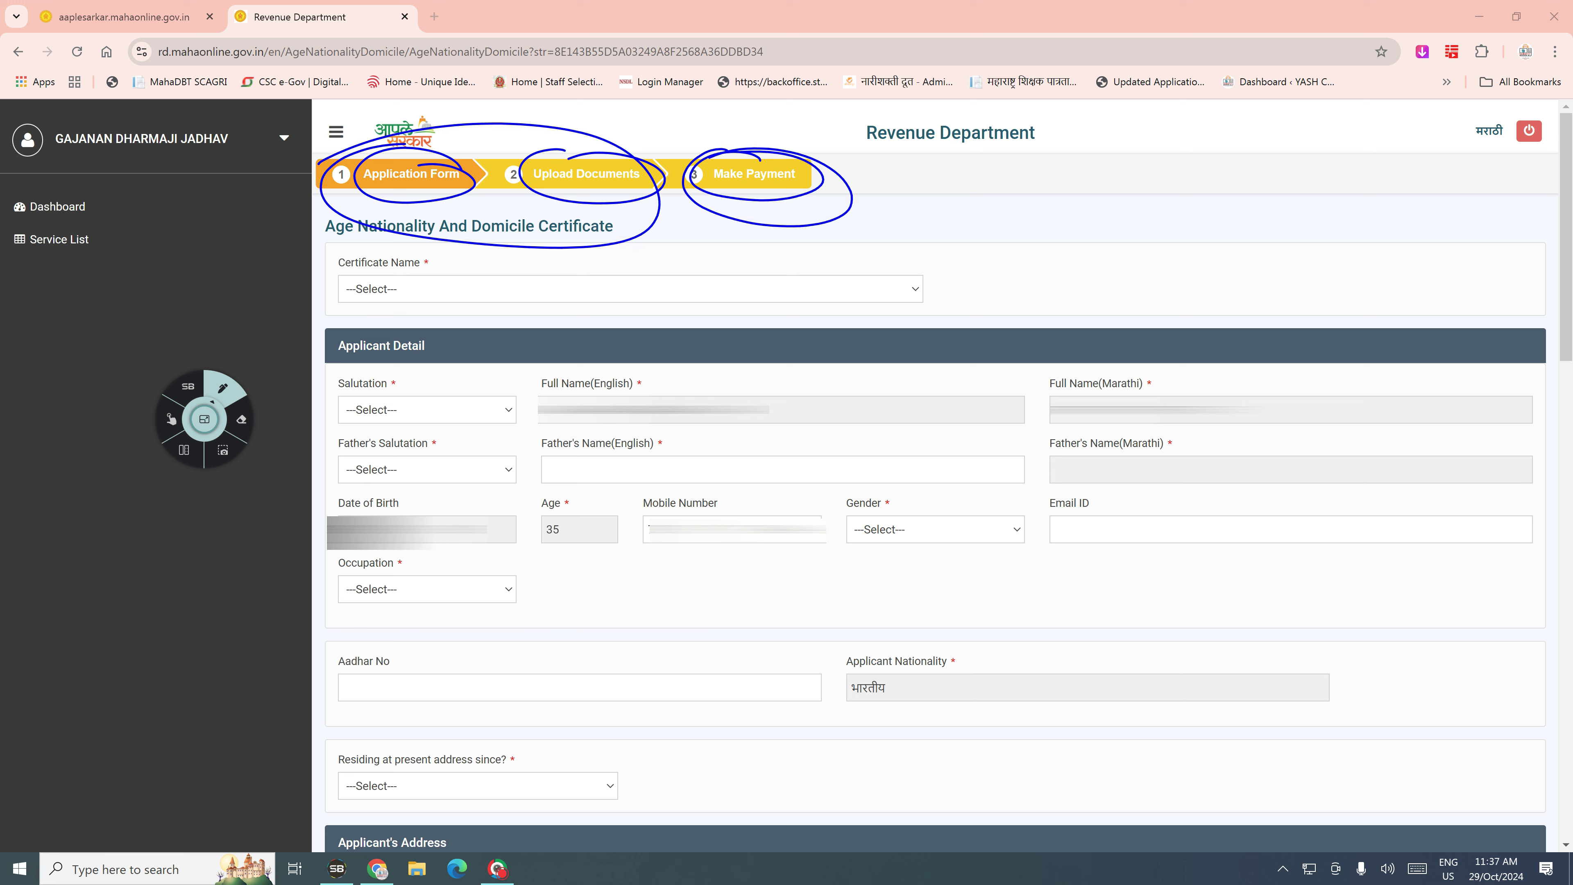
{"action": "left_click", "coordinate": [170, 419]}
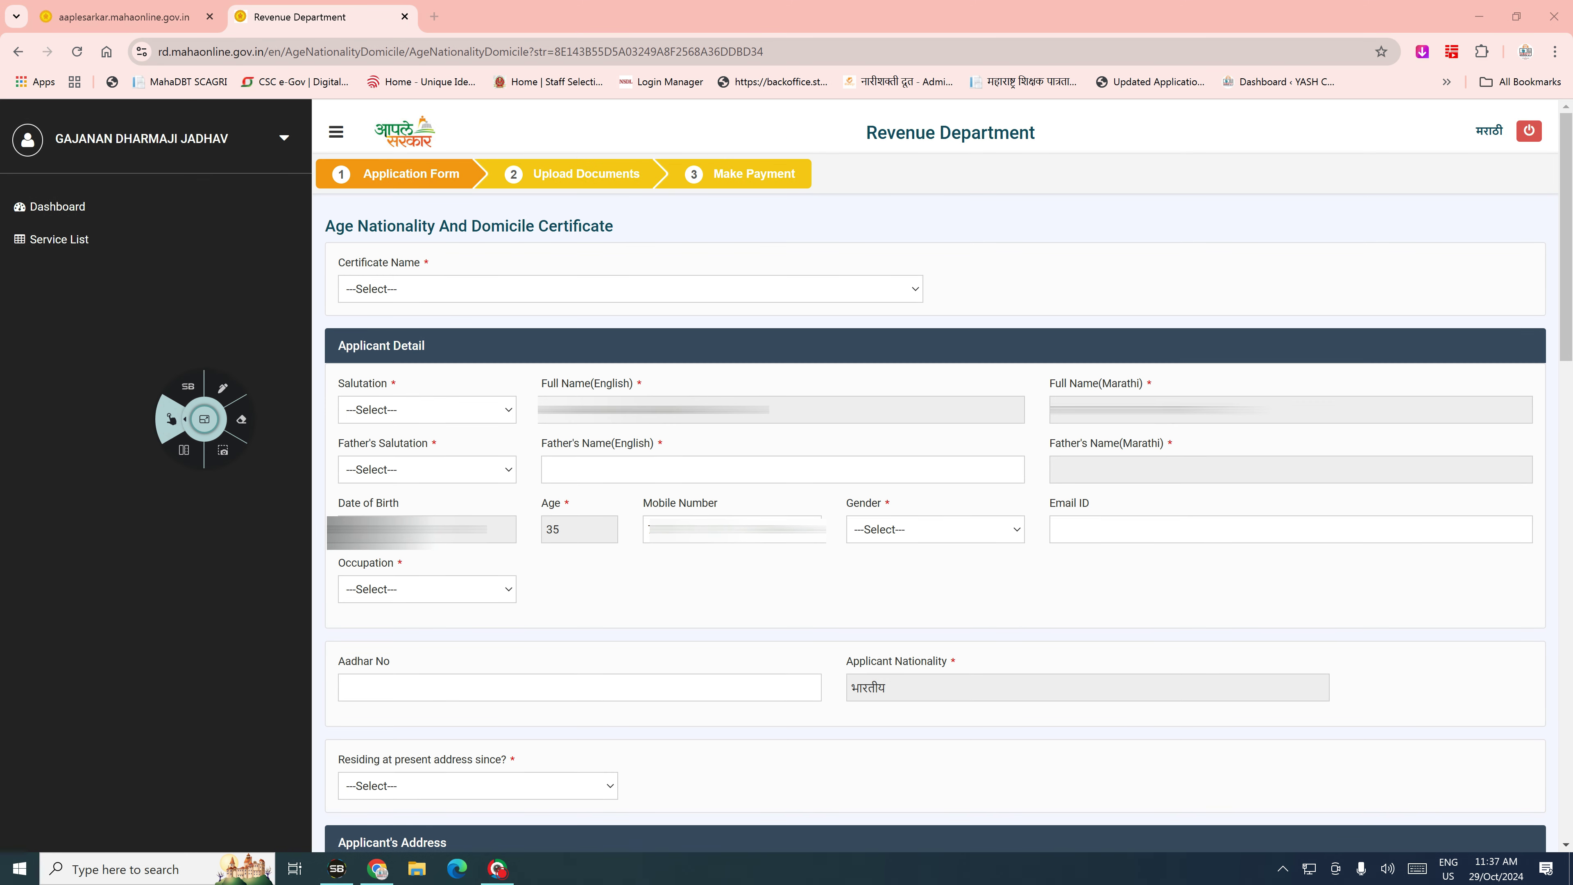
{"action": "left_click", "coordinate": [379, 286]}
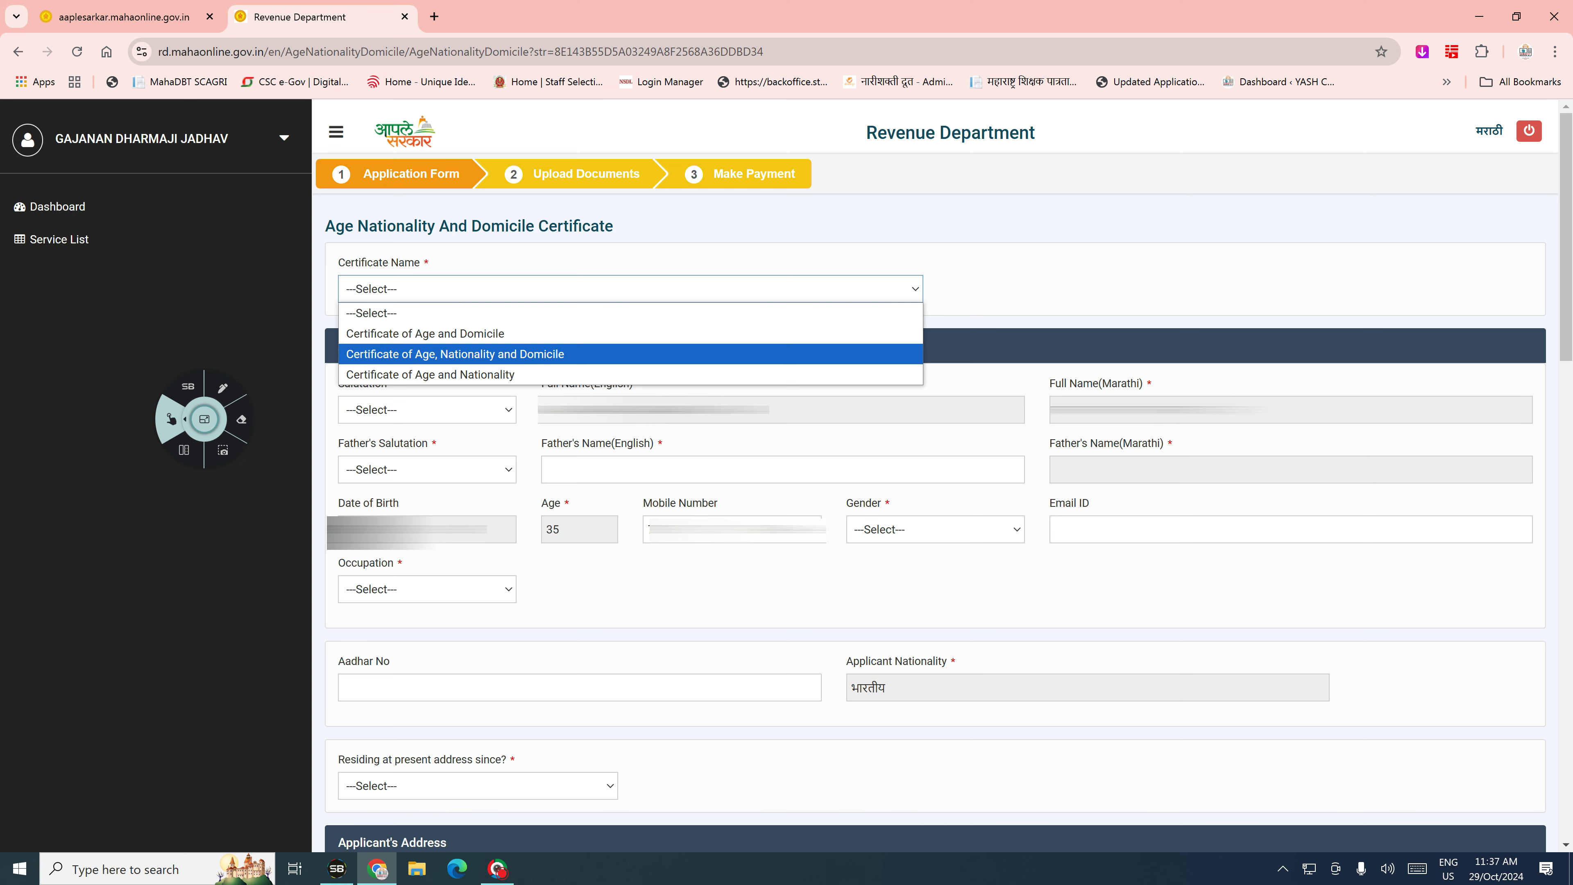
Step: Set Certificate Name to Certificate of Age, Nationality and Domicile and salutation to Mr
{"action": "key", "text": "Return"}
{"action": "left_click", "coordinate": [427, 410]}
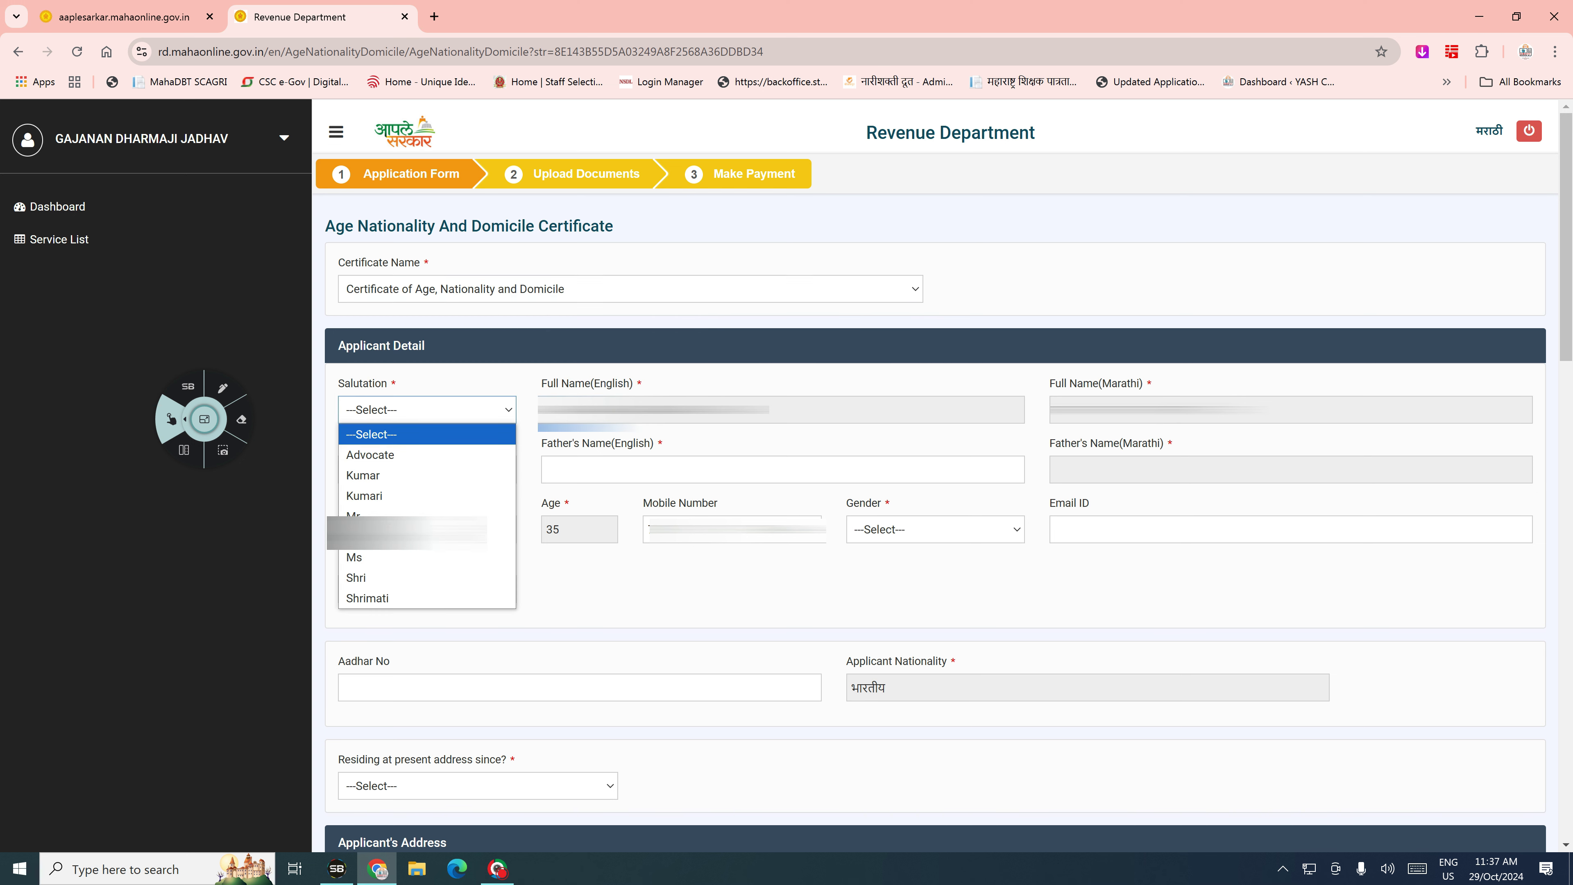
{"action": "key", "text": "Down"}
{"action": "key", "text": "Down"}
{"action": "key", "text": "Down"}
{"action": "key", "text": "Down"}
{"action": "key", "text": "Return"}
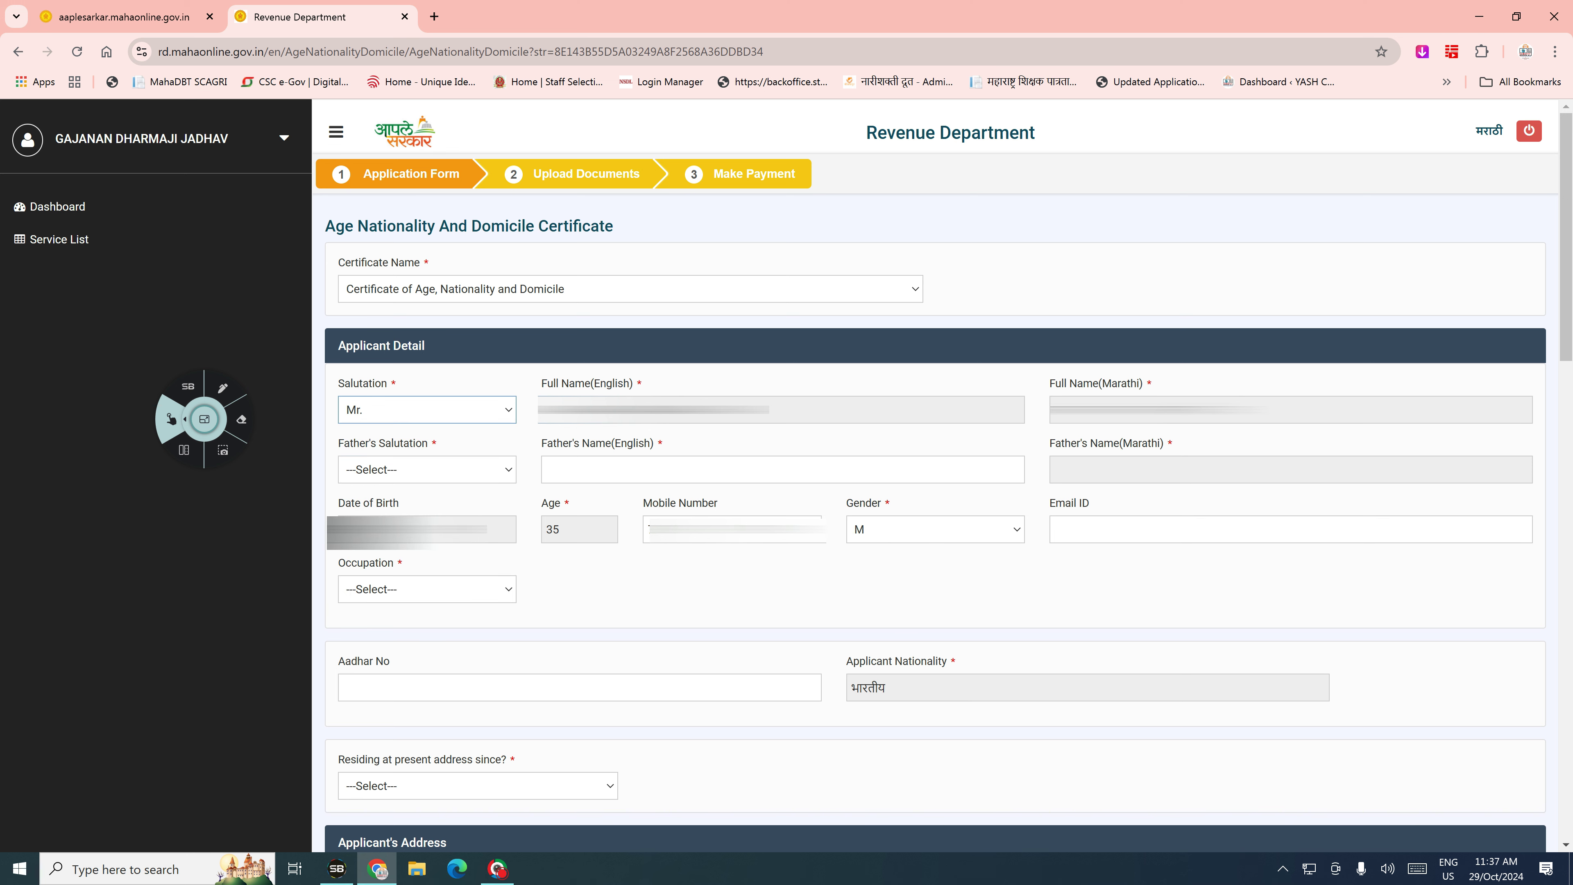
Step: Draw annotation marks over the top-right area of the application form
{"action": "left_click", "coordinate": [222, 388]}
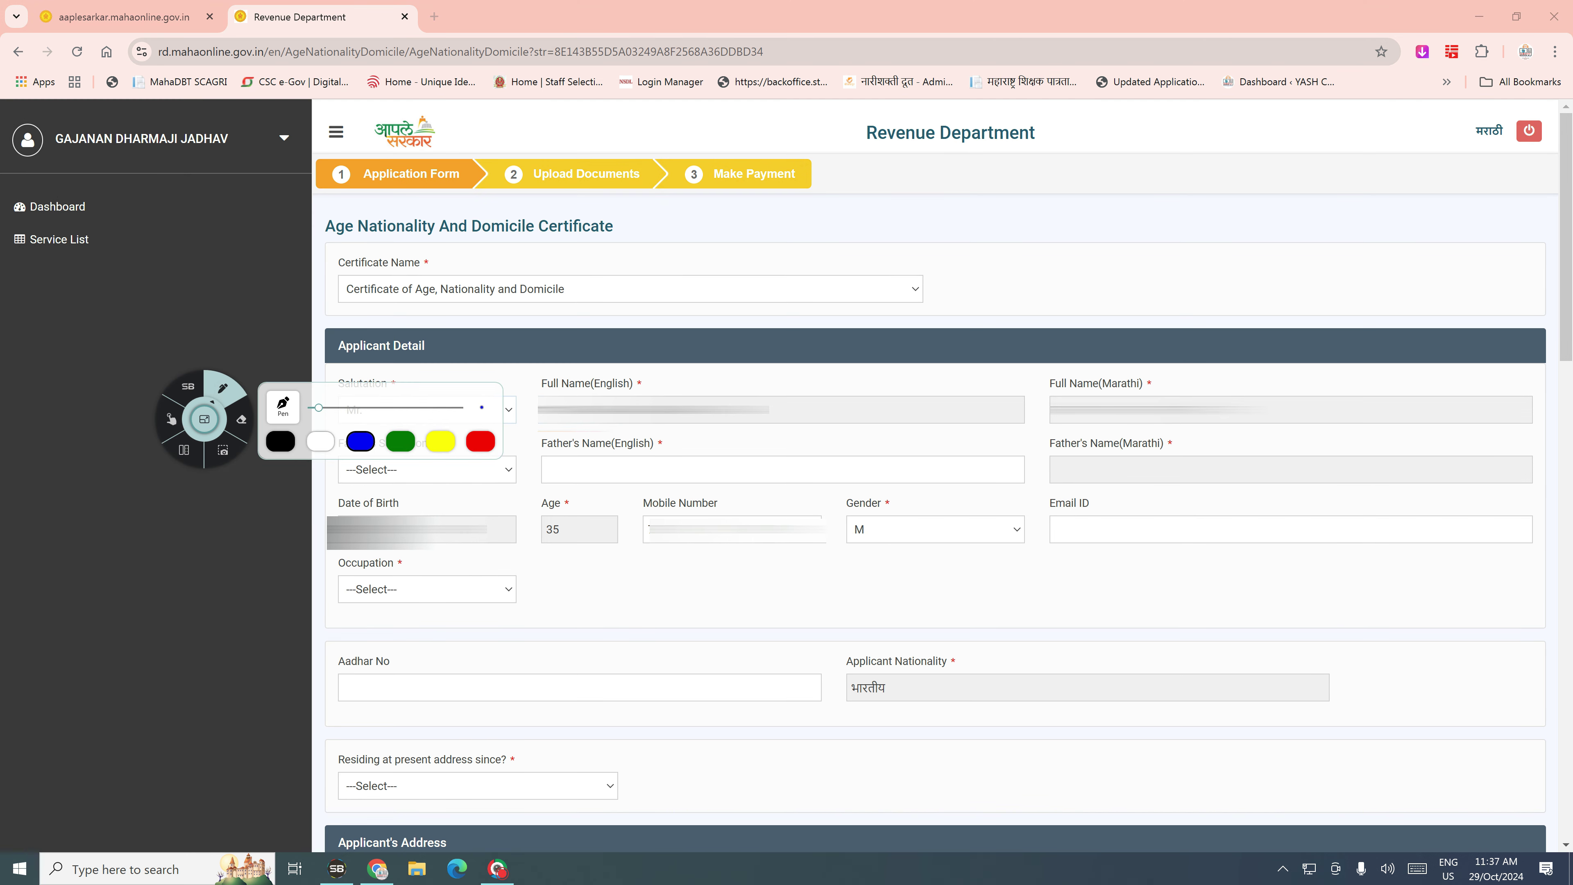
{"action": "mouse_move", "coordinate": [1152, 223]}
{"action": "left_mouse_down"}
{"action": "mouse_move", "coordinate": [1154, 249]}
{"action": "mouse_move", "coordinate": [1172, 227]}
{"action": "mouse_move", "coordinate": [1185, 243]}
{"action": "mouse_move", "coordinate": [1229, 220]}
{"action": "mouse_move", "coordinate": [1231, 238]}
{"action": "left_mouse_up"}
{"action": "left_click_drag", "start_coordinate": [1200, 209], "coordinate": [1254, 240]}
{"action": "mouse_move", "coordinate": [1260, 210]}
{"action": "left_mouse_down"}
{"action": "mouse_move", "coordinate": [1261, 233]}
{"action": "mouse_move", "coordinate": [1348, 205]}
{"action": "mouse_move", "coordinate": [1367, 217]}
{"action": "mouse_move", "coordinate": [1382, 197]}
{"action": "left_mouse_up"}
{"action": "left_click", "coordinate": [1392, 195]}
{"action": "mouse_move", "coordinate": [1221, 286]}
{"action": "left_mouse_down"}
{"action": "mouse_move", "coordinate": [1209, 298]}
{"action": "mouse_move", "coordinate": [1230, 301]}
{"action": "left_mouse_up"}
{"action": "mouse_move", "coordinate": [1247, 282]}
{"action": "left_mouse_down"}
{"action": "mouse_move", "coordinate": [1255, 296]}
{"action": "mouse_move", "coordinate": [1263, 268]}
{"action": "mouse_move", "coordinate": [1275, 295]}
{"action": "mouse_move", "coordinate": [1296, 268]}
{"action": "left_mouse_up"}
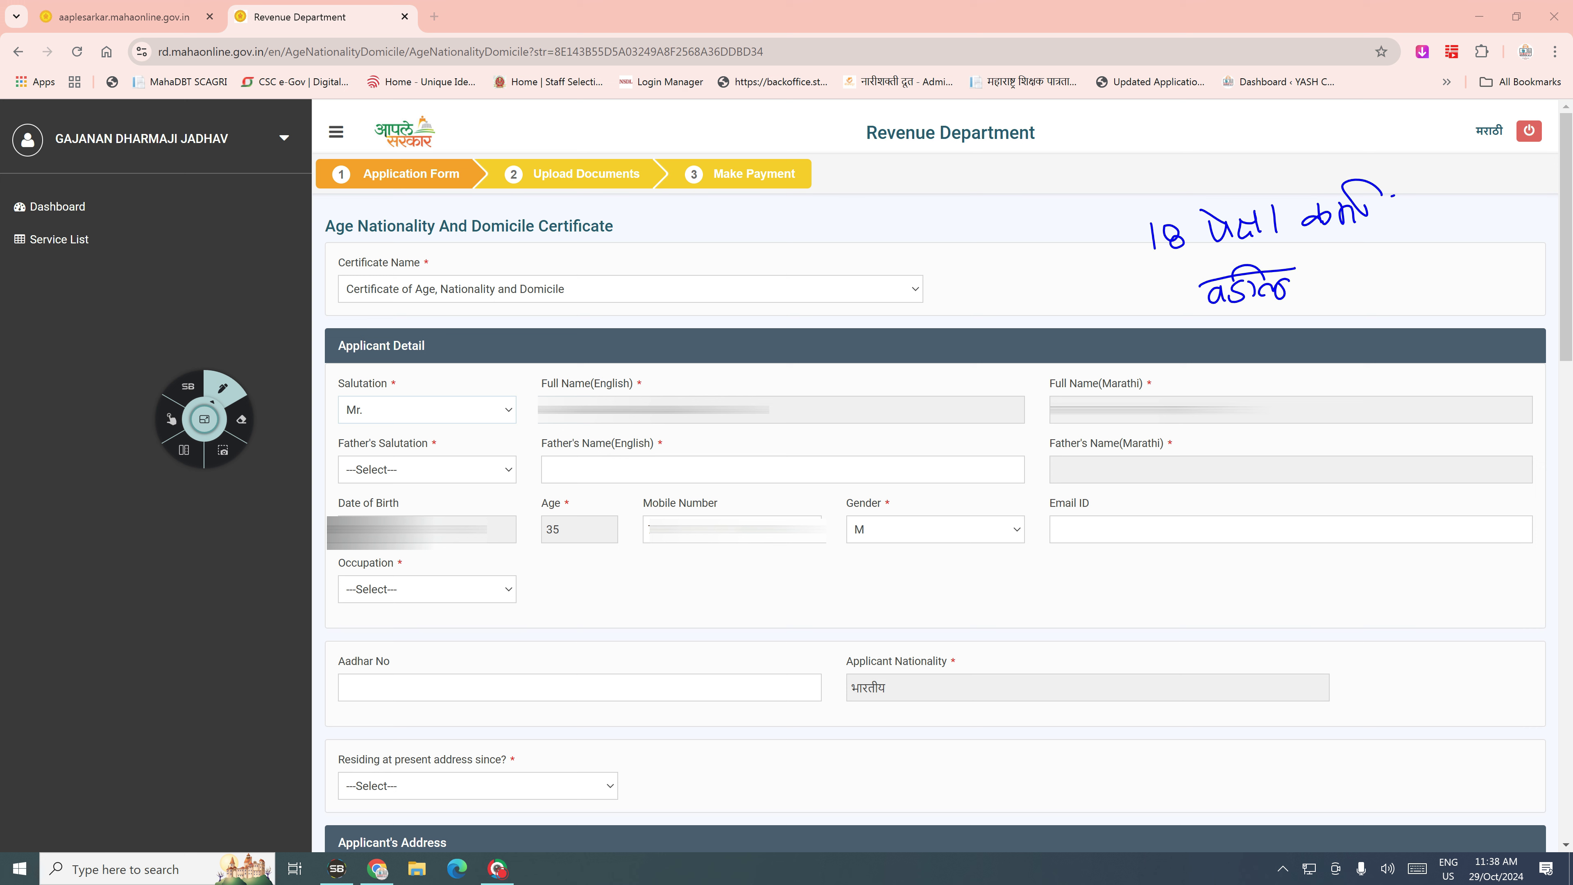
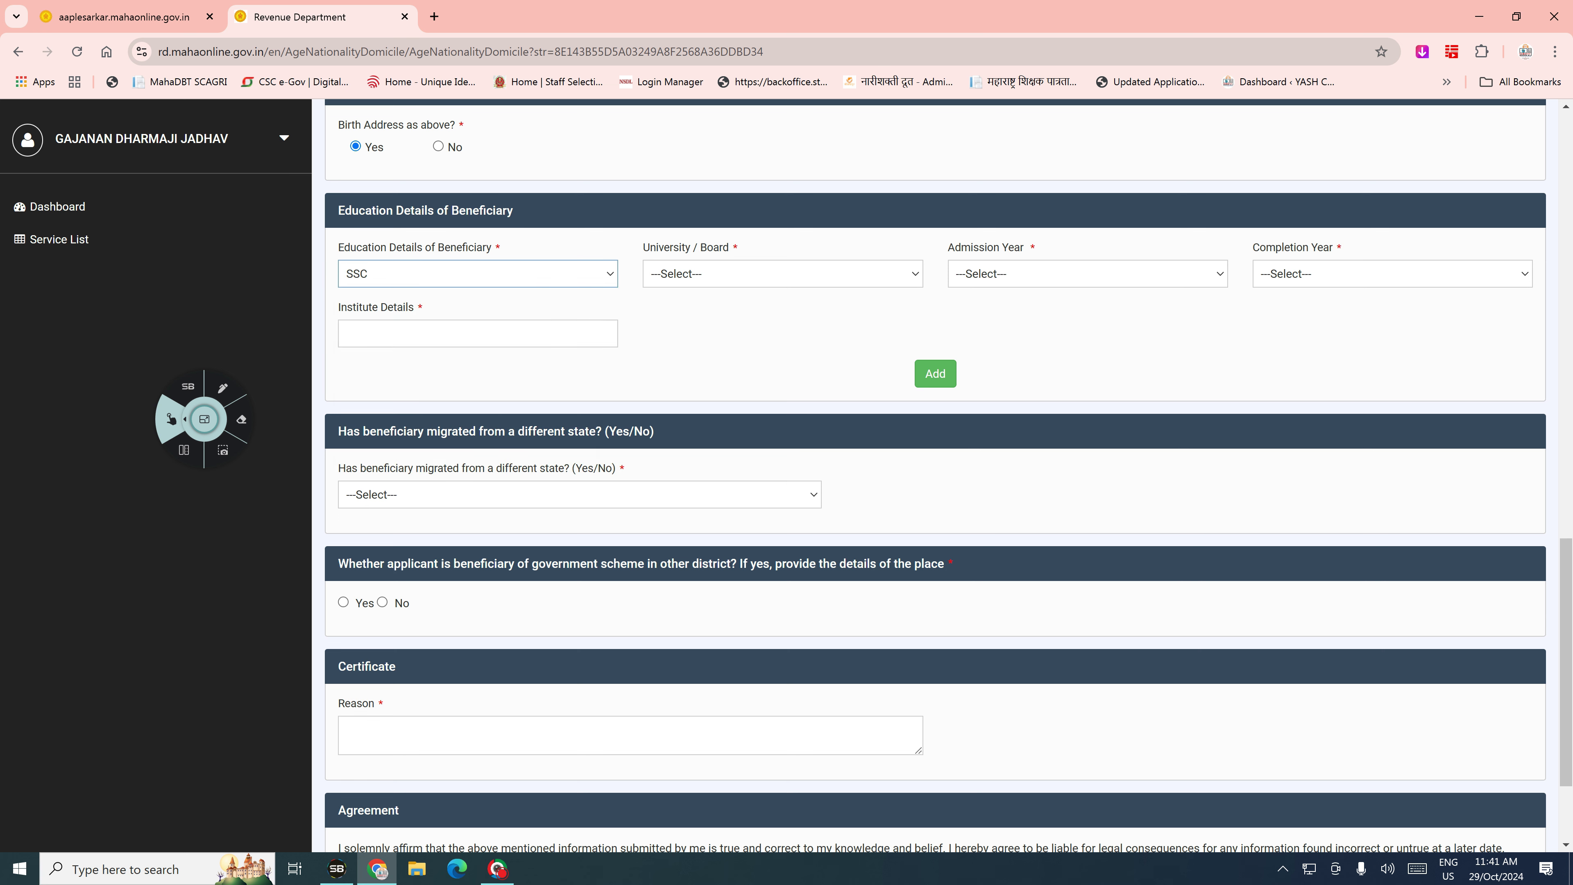
Step: Choose the Maharashtra state secondary board and admission year 2004 for the SSC entry
{"action": "left_click", "coordinate": [704, 273]}
{"action": "left_click", "coordinate": [874, 319]}
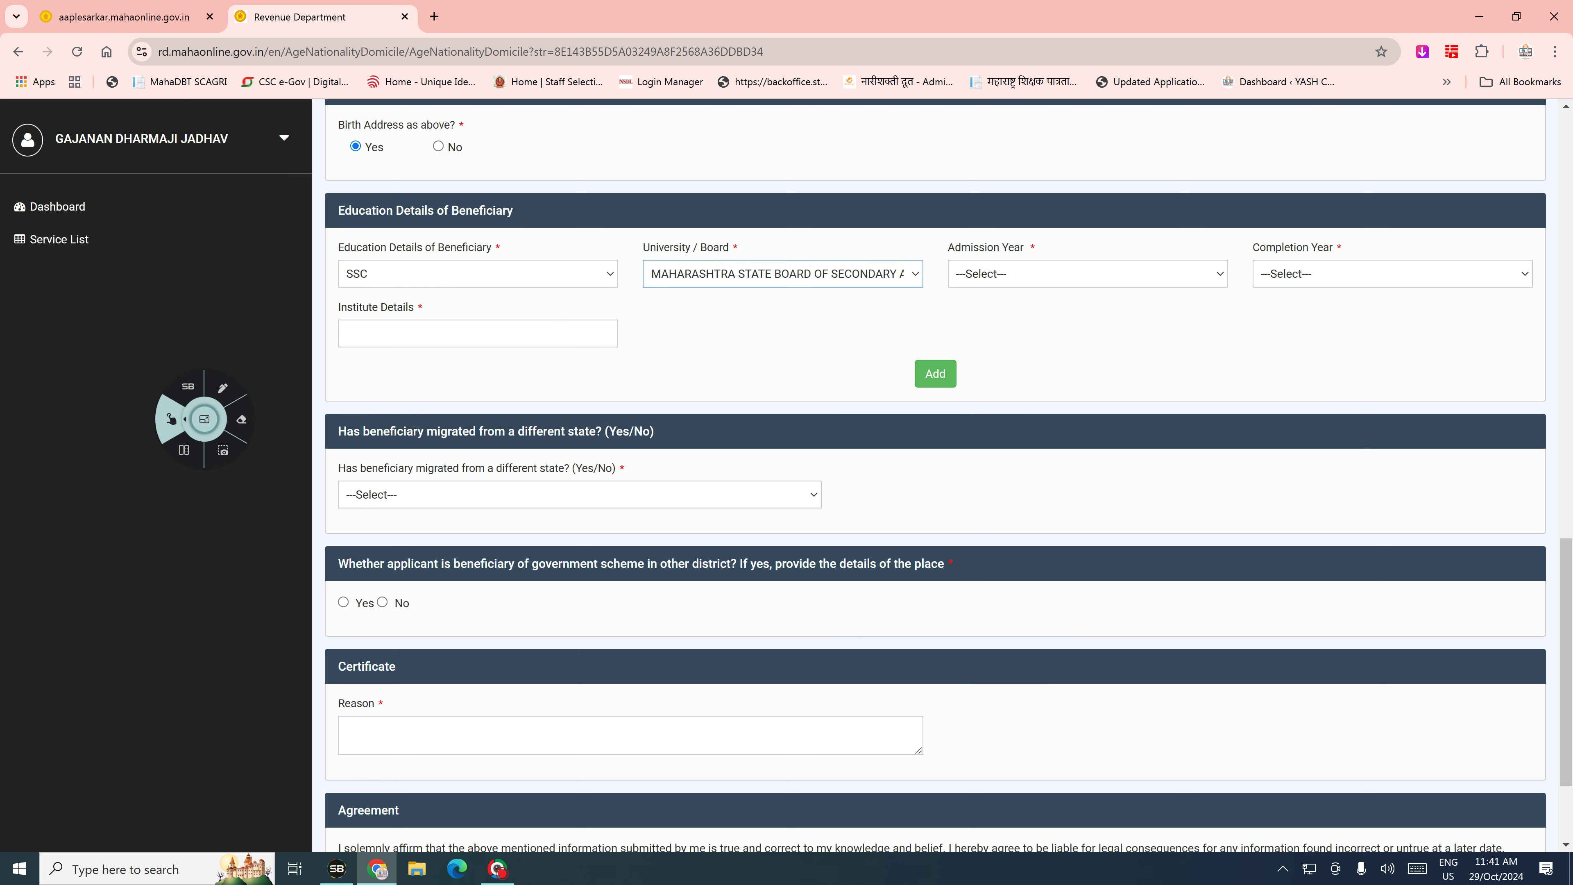
{"action": "left_click", "coordinate": [1053, 273]}
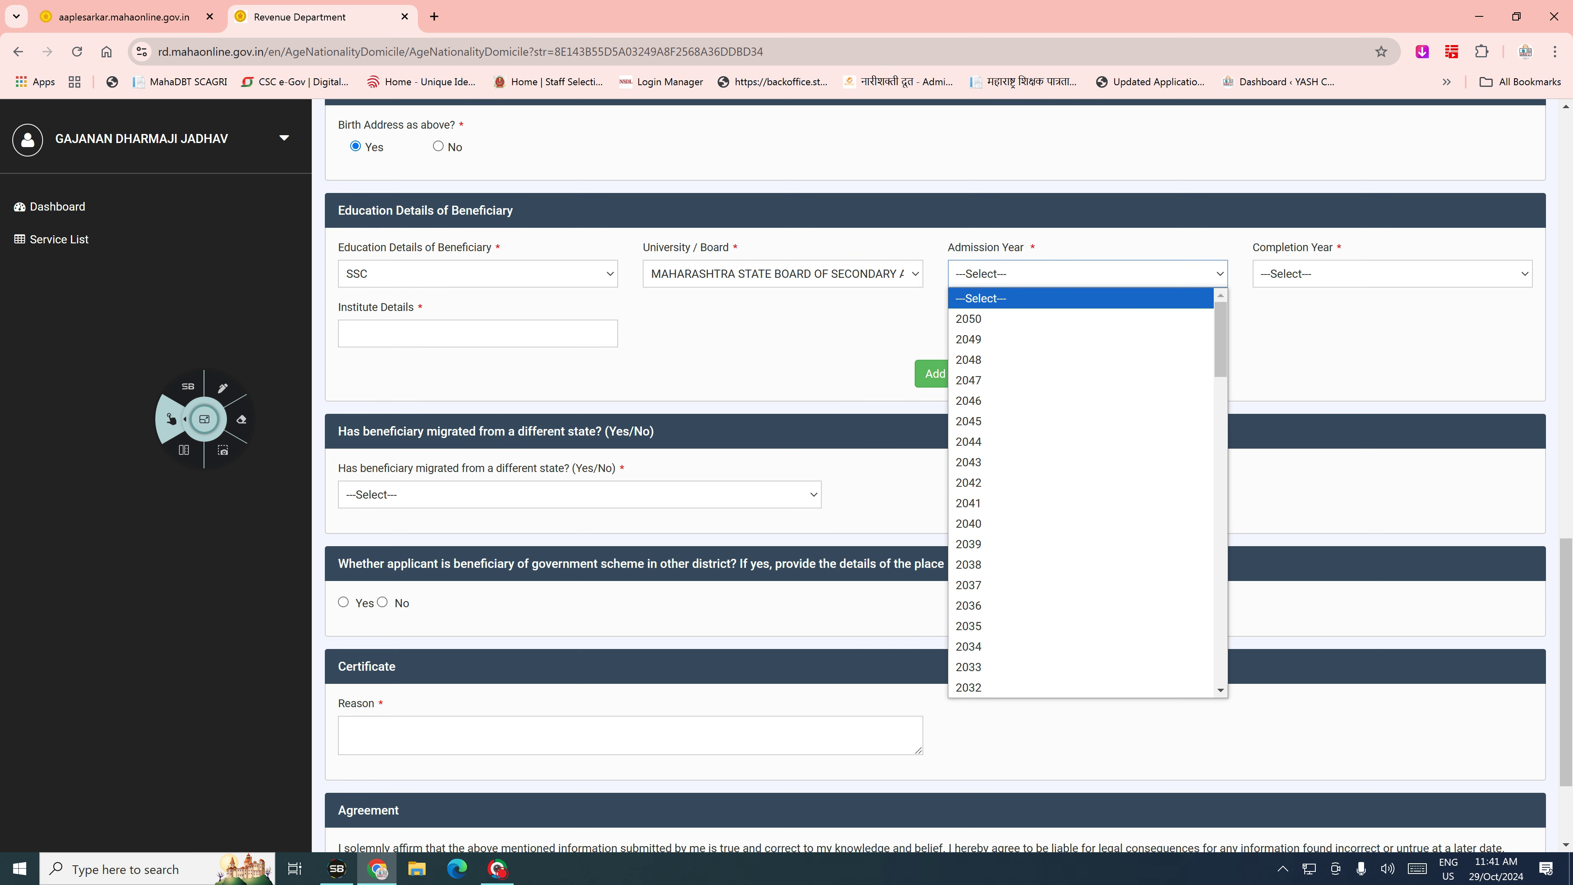
{"action": "scroll", "coordinate": [1080, 489], "scroll_direction": "down", "scroll_amount": 10}
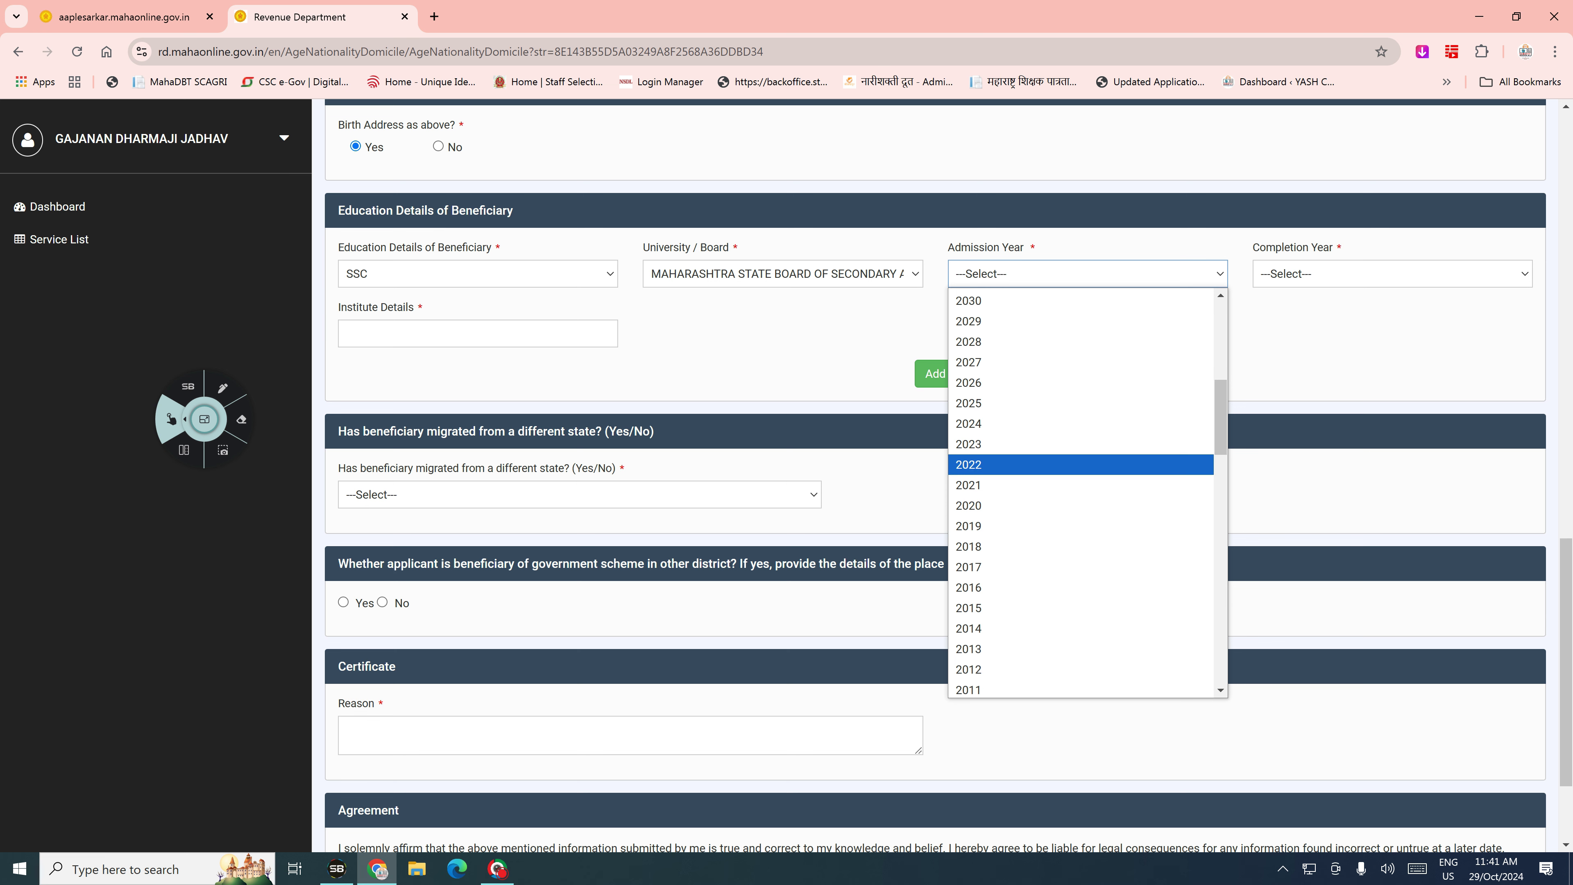
{"action": "left_click", "coordinate": [968, 567]}
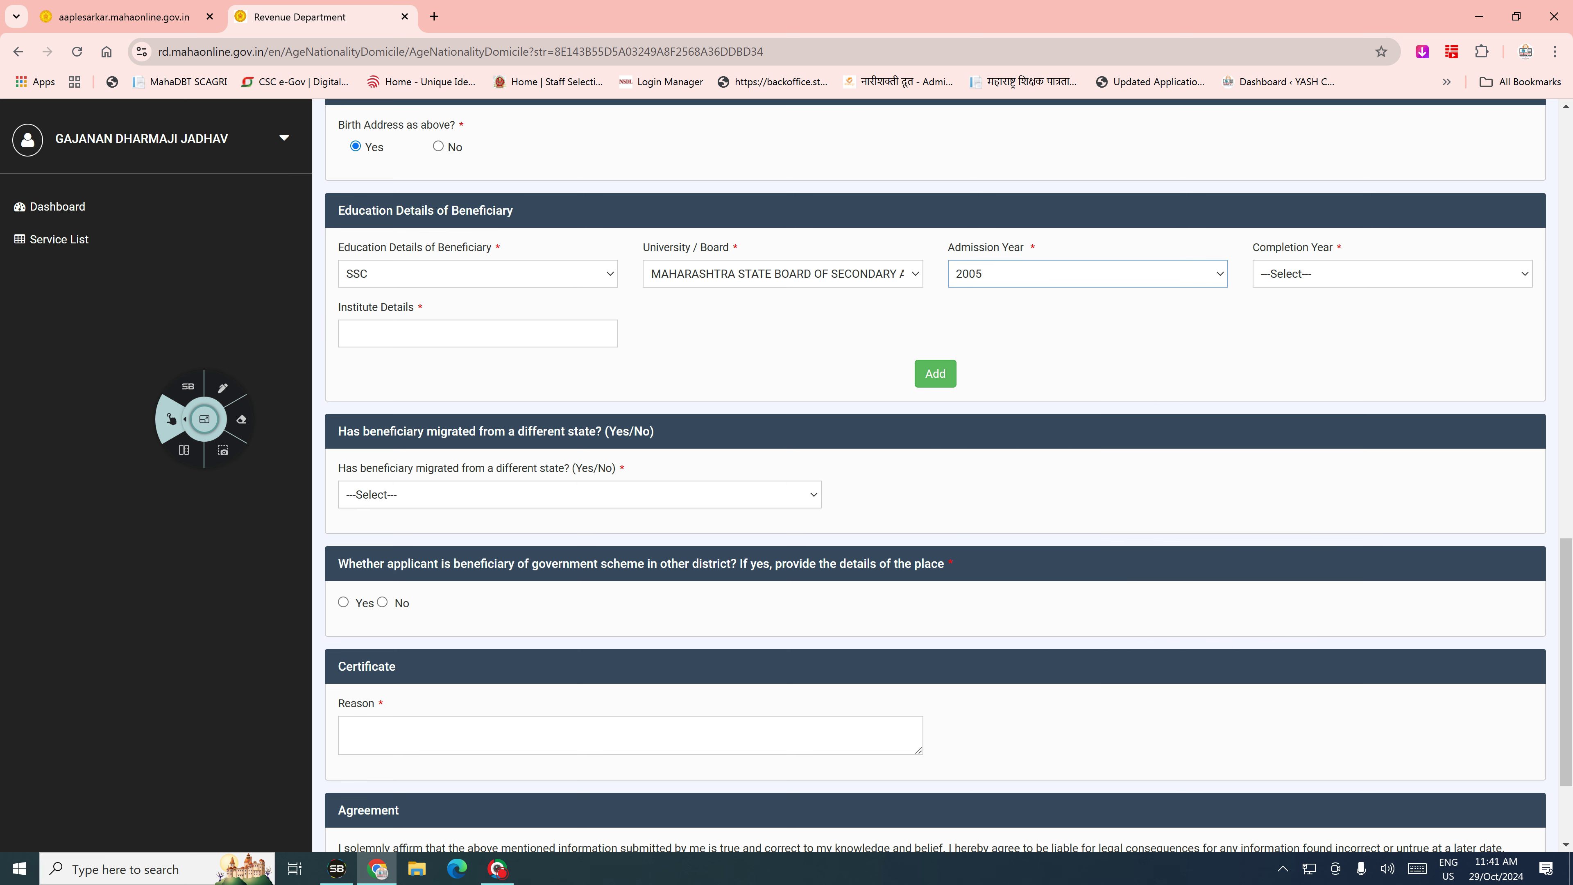
{"action": "left_click", "coordinate": [1080, 273]}
{"action": "scroll", "coordinate": [1080, 620], "scroll_direction": "down", "scroll_amount": 1}
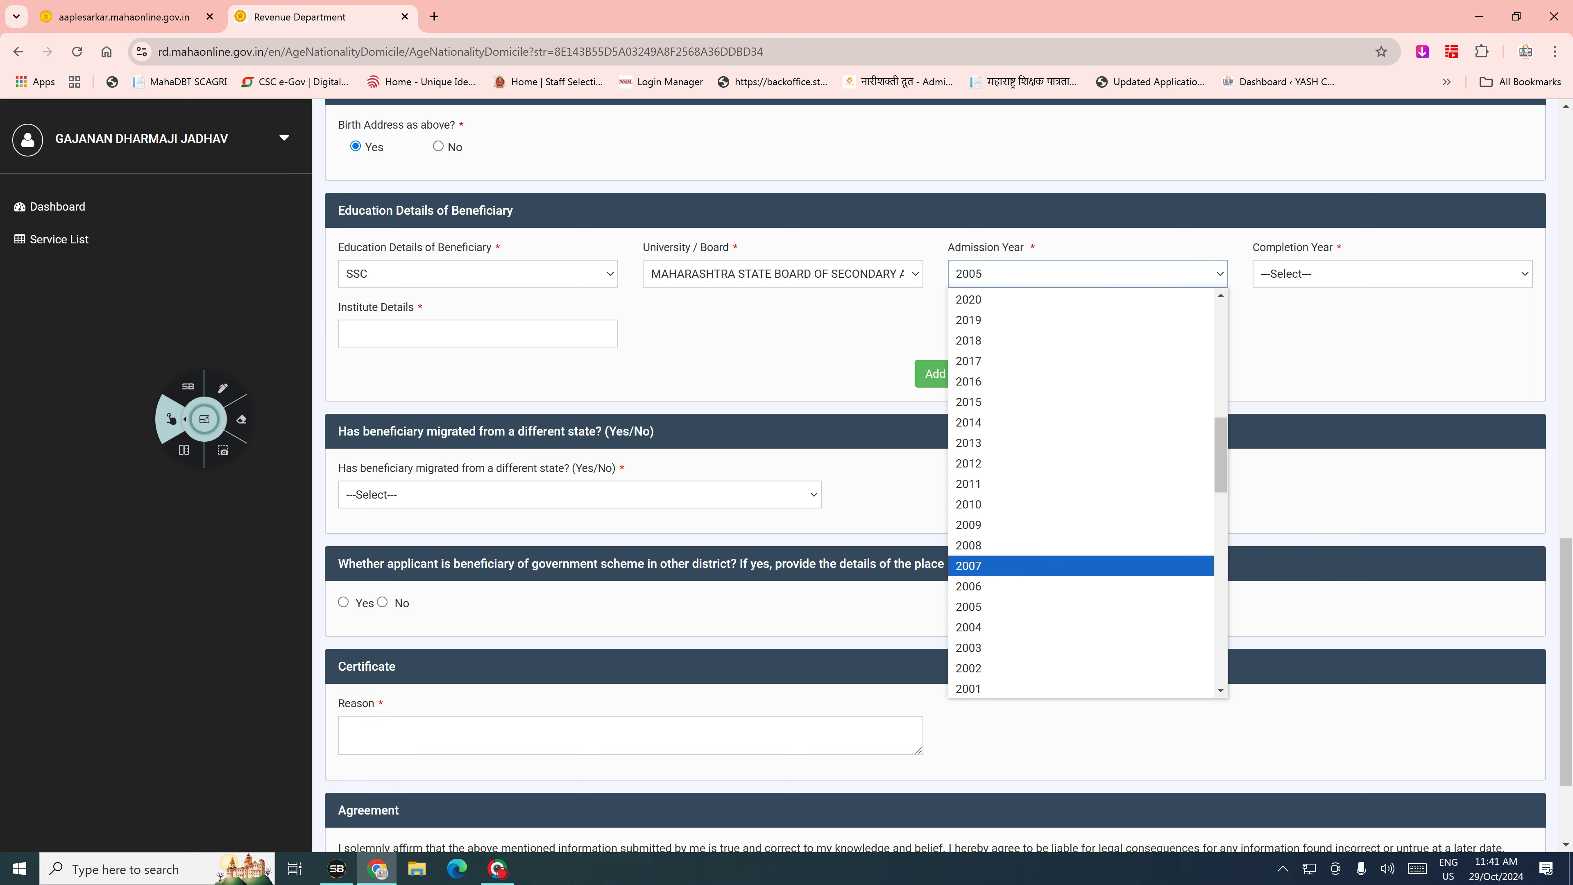
{"action": "left_click", "coordinate": [968, 627]}
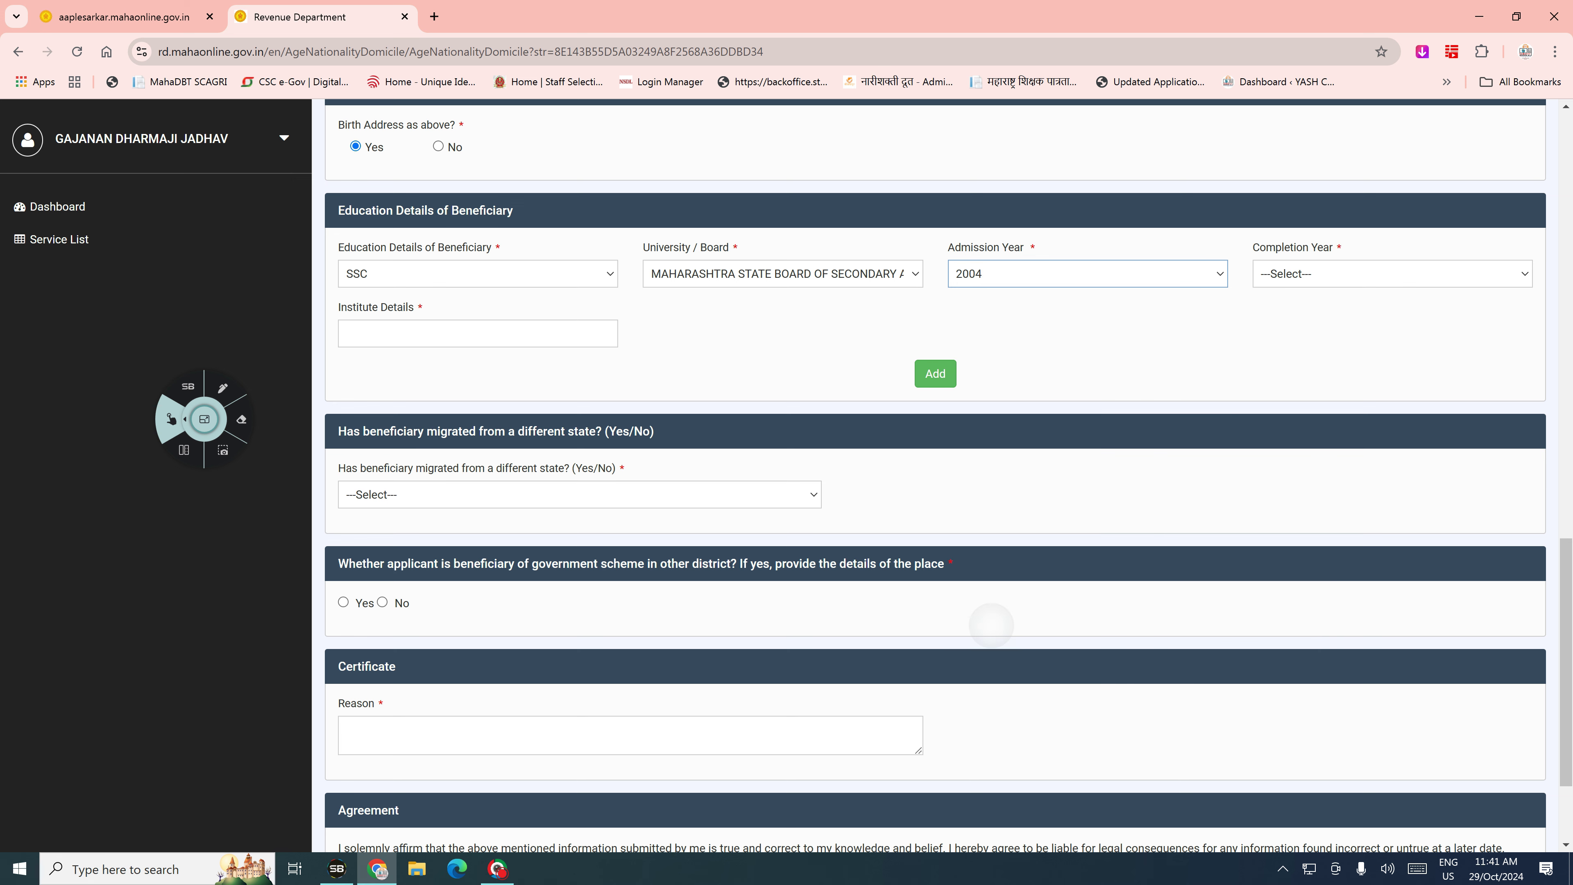
Step: Set the SSC completion year to 2005 and highlight both chosen years
{"action": "left_click", "coordinate": [1390, 274]}
{"action": "scroll", "coordinate": [1387, 471], "scroll_direction": "down", "scroll_amount": 10}
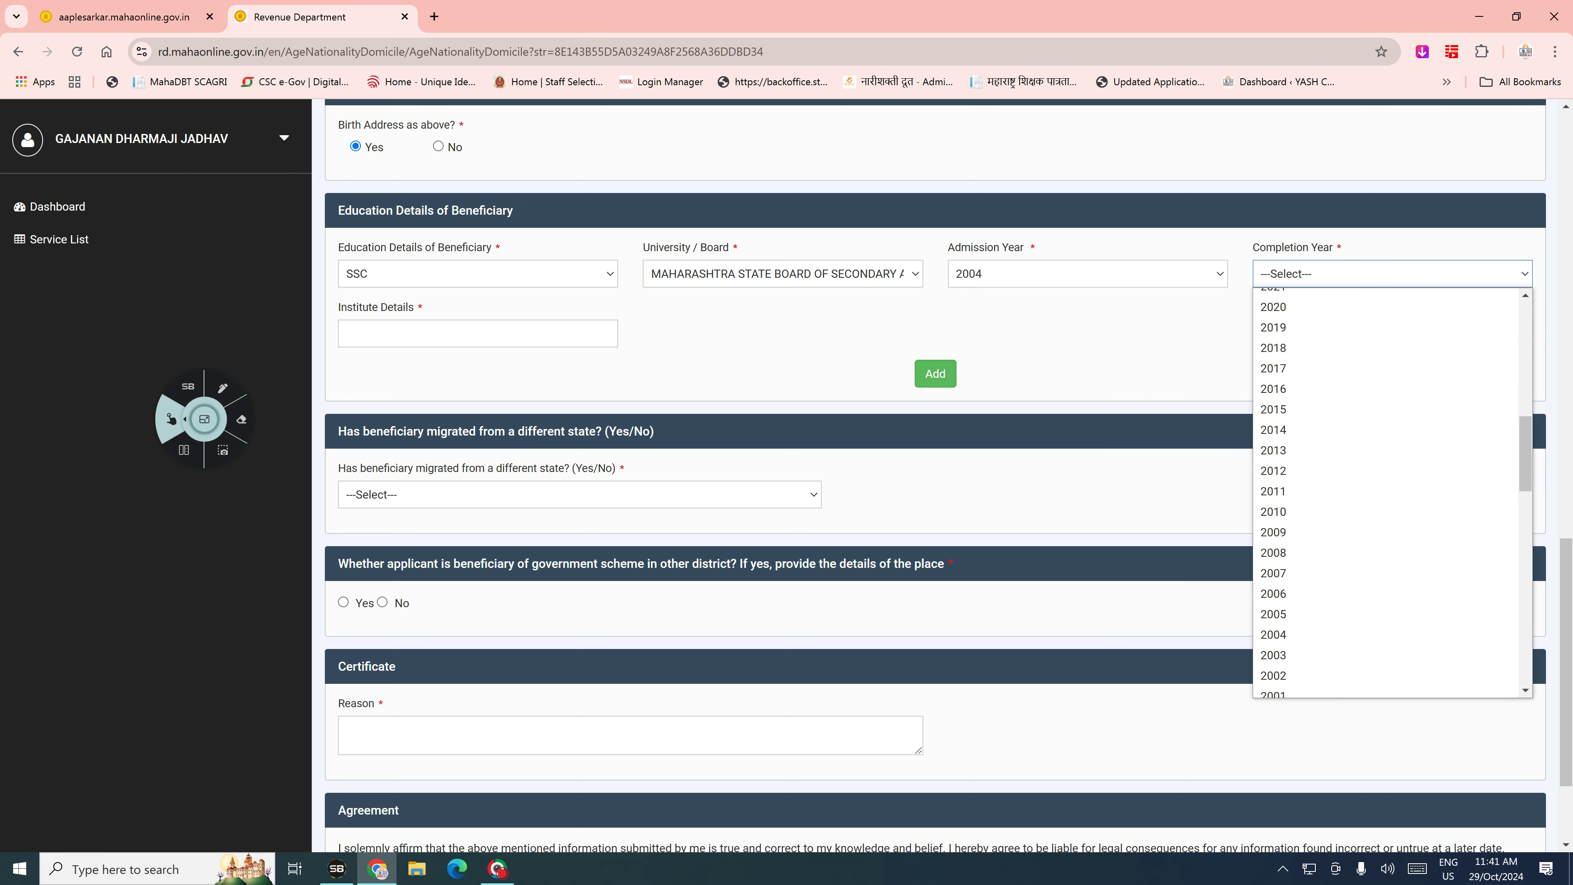
{"action": "left_click", "coordinate": [1282, 613]}
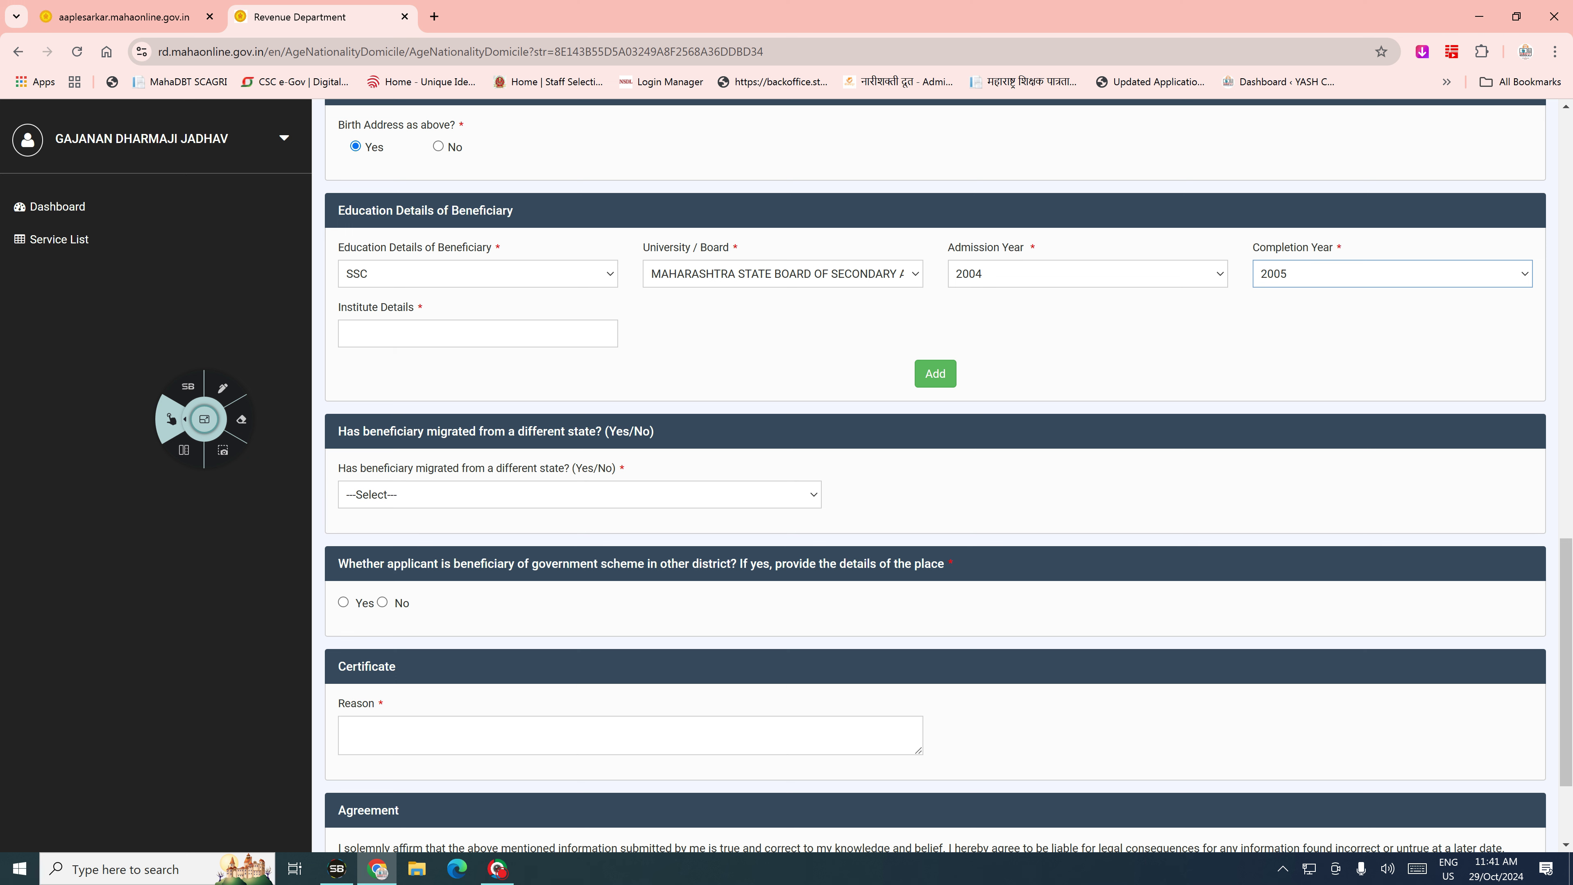
{"action": "left_click", "coordinate": [223, 387]}
{"action": "mouse_move", "coordinate": [1281, 249]}
{"action": "left_mouse_down"}
{"action": "mouse_move", "coordinate": [1239, 269]}
{"action": "mouse_move", "coordinate": [1277, 251]}
{"action": "left_mouse_up"}
{"action": "mouse_move", "coordinate": [979, 247]}
{"action": "left_mouse_down"}
{"action": "mouse_move", "coordinate": [918, 275]}
{"action": "mouse_move", "coordinate": [963, 244]}
{"action": "left_mouse_up"}
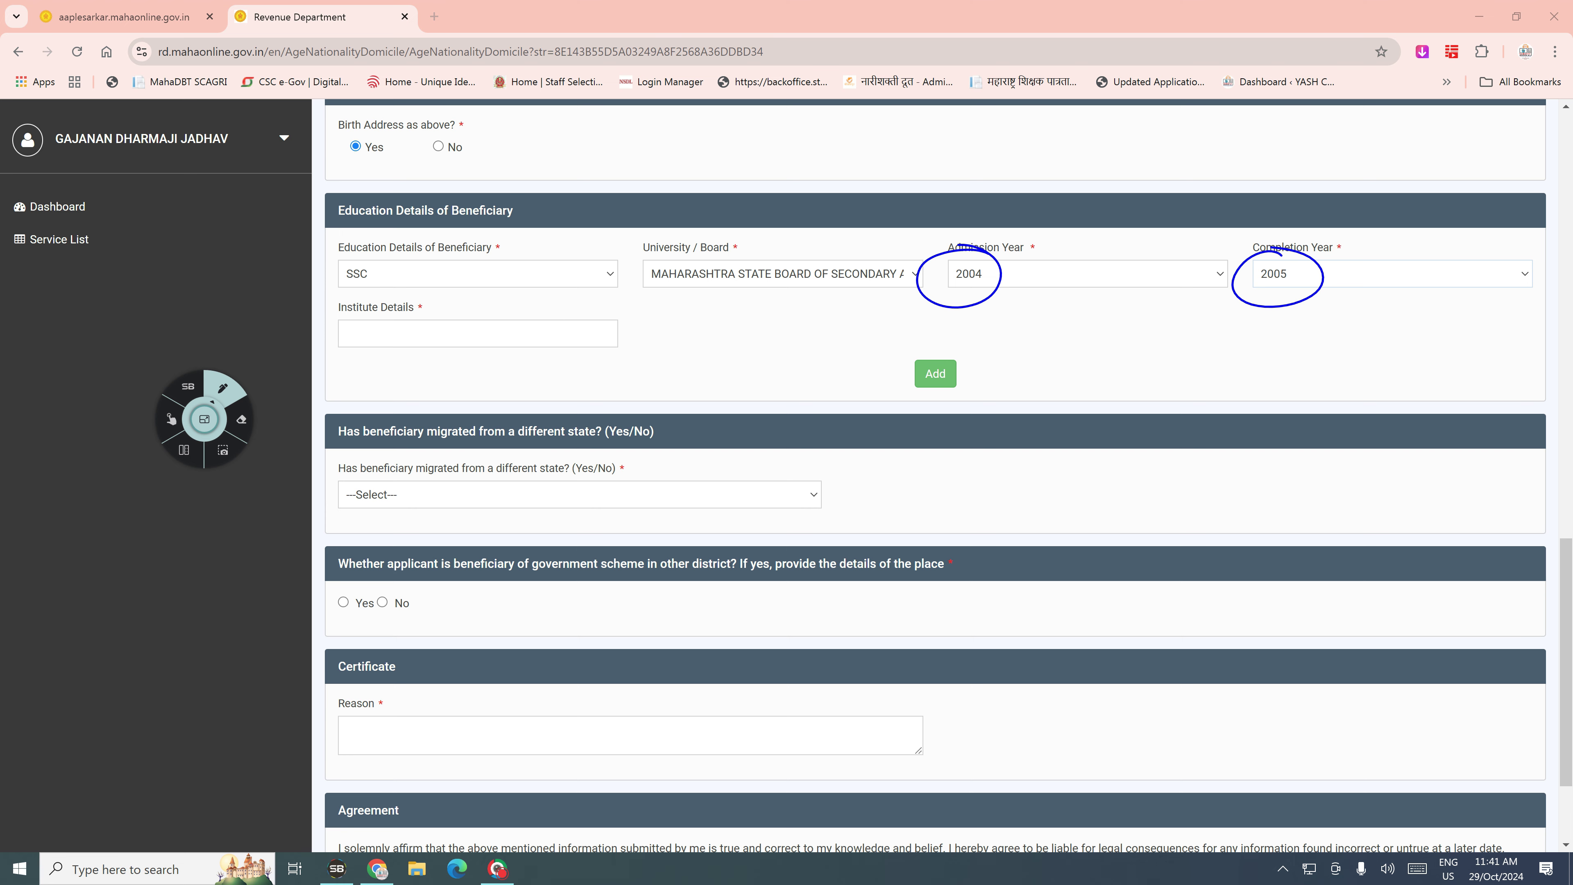
{"action": "left_click", "coordinate": [170, 419]}
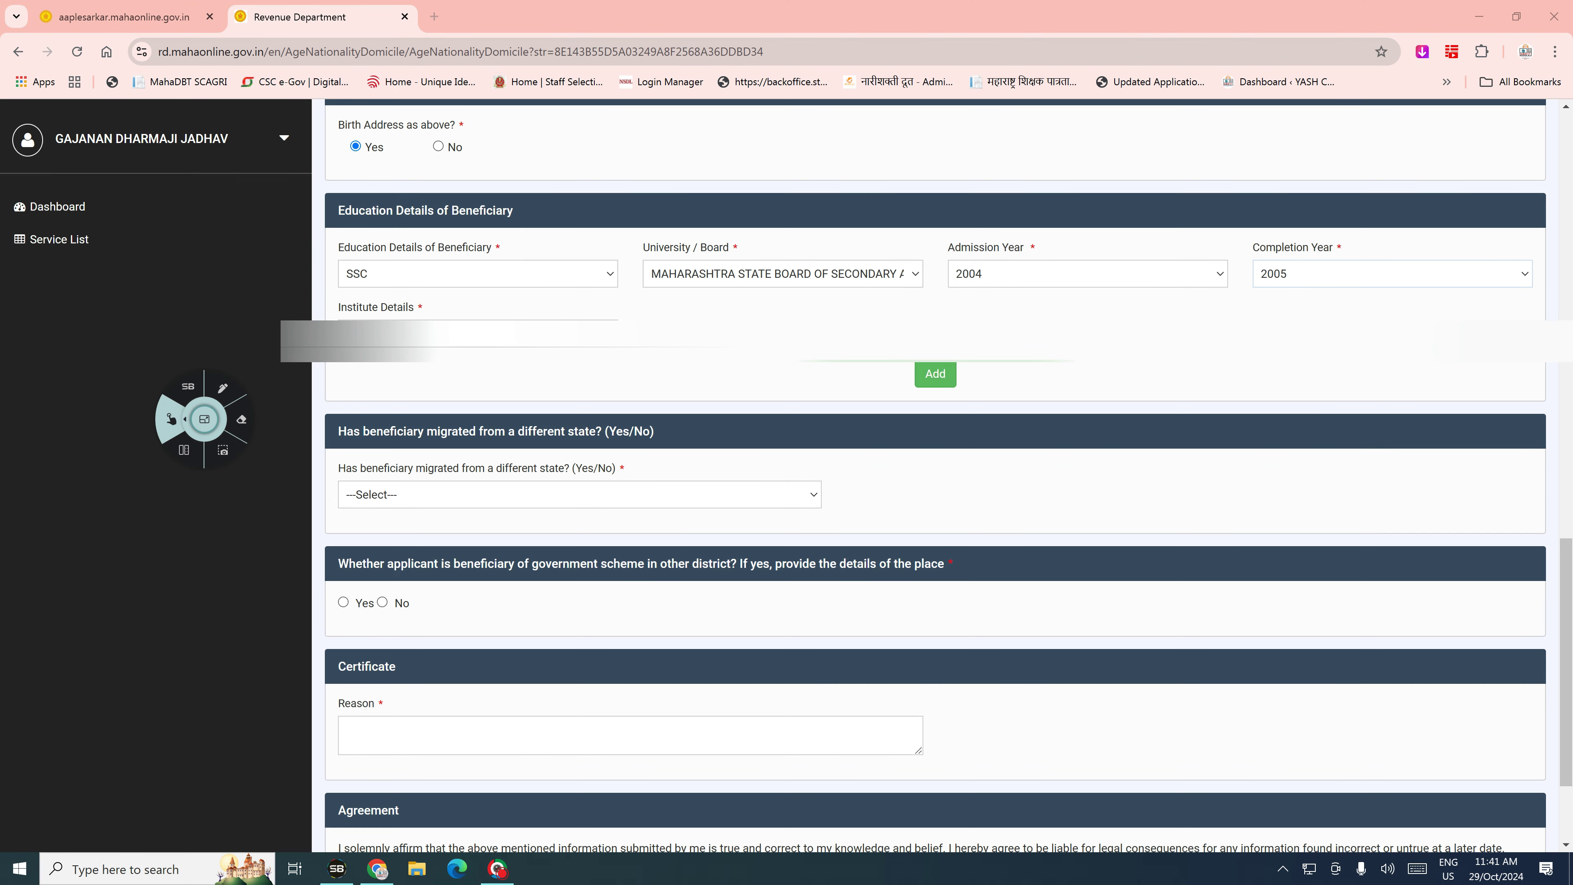
{"action": "left_click", "coordinate": [477, 320]}
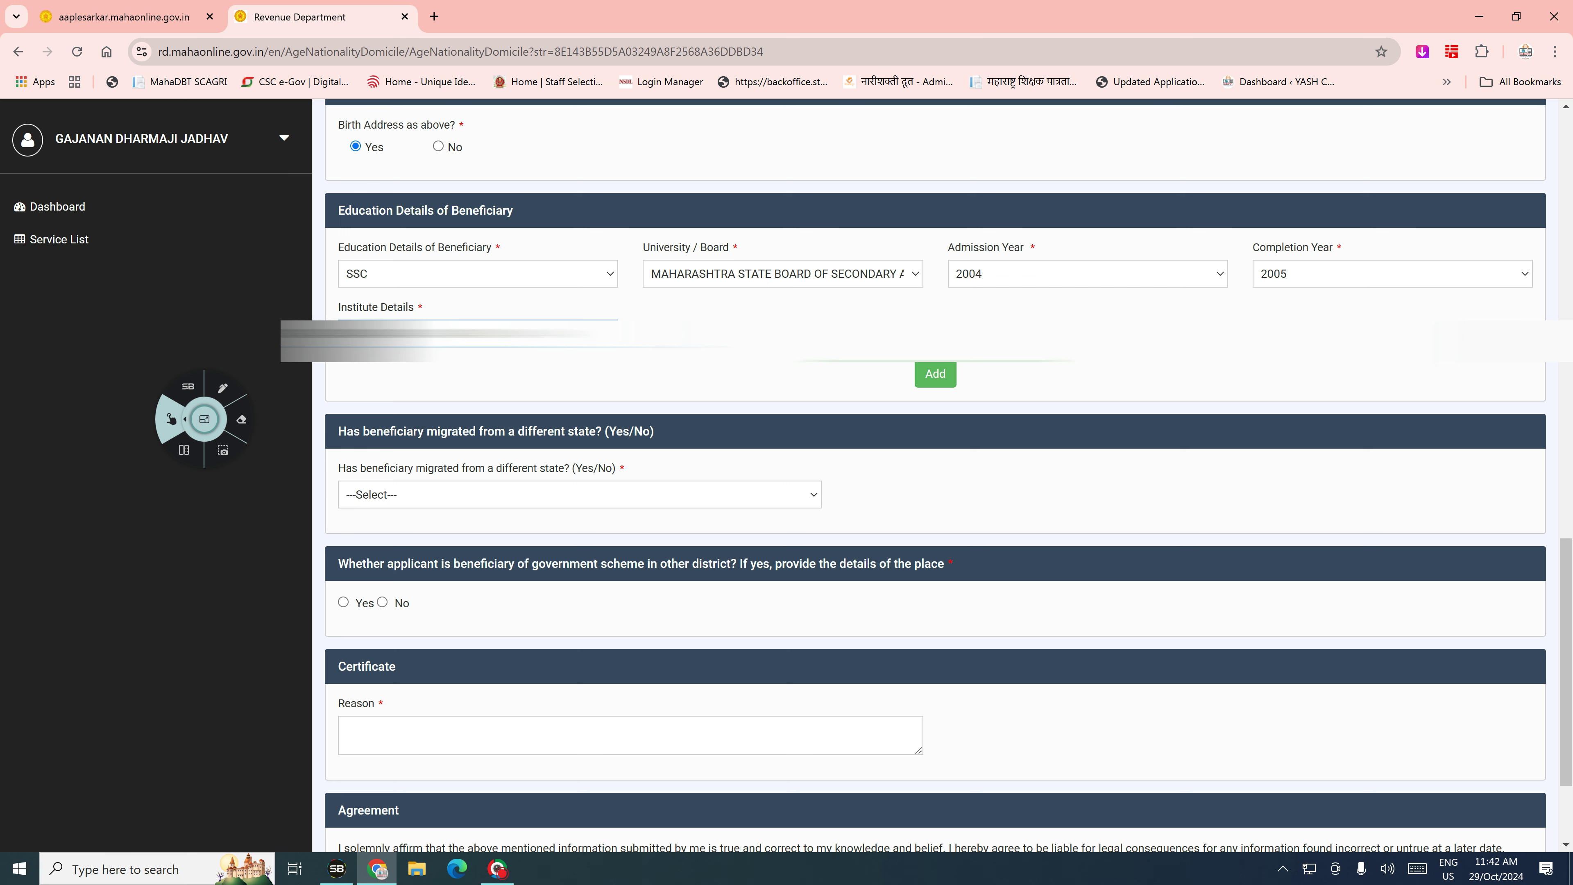
Step: Highlight where the SSC education entry gets added on the form
{"action": "scroll", "coordinate": [942, 478], "scroll_direction": "down", "scroll_amount": 2}
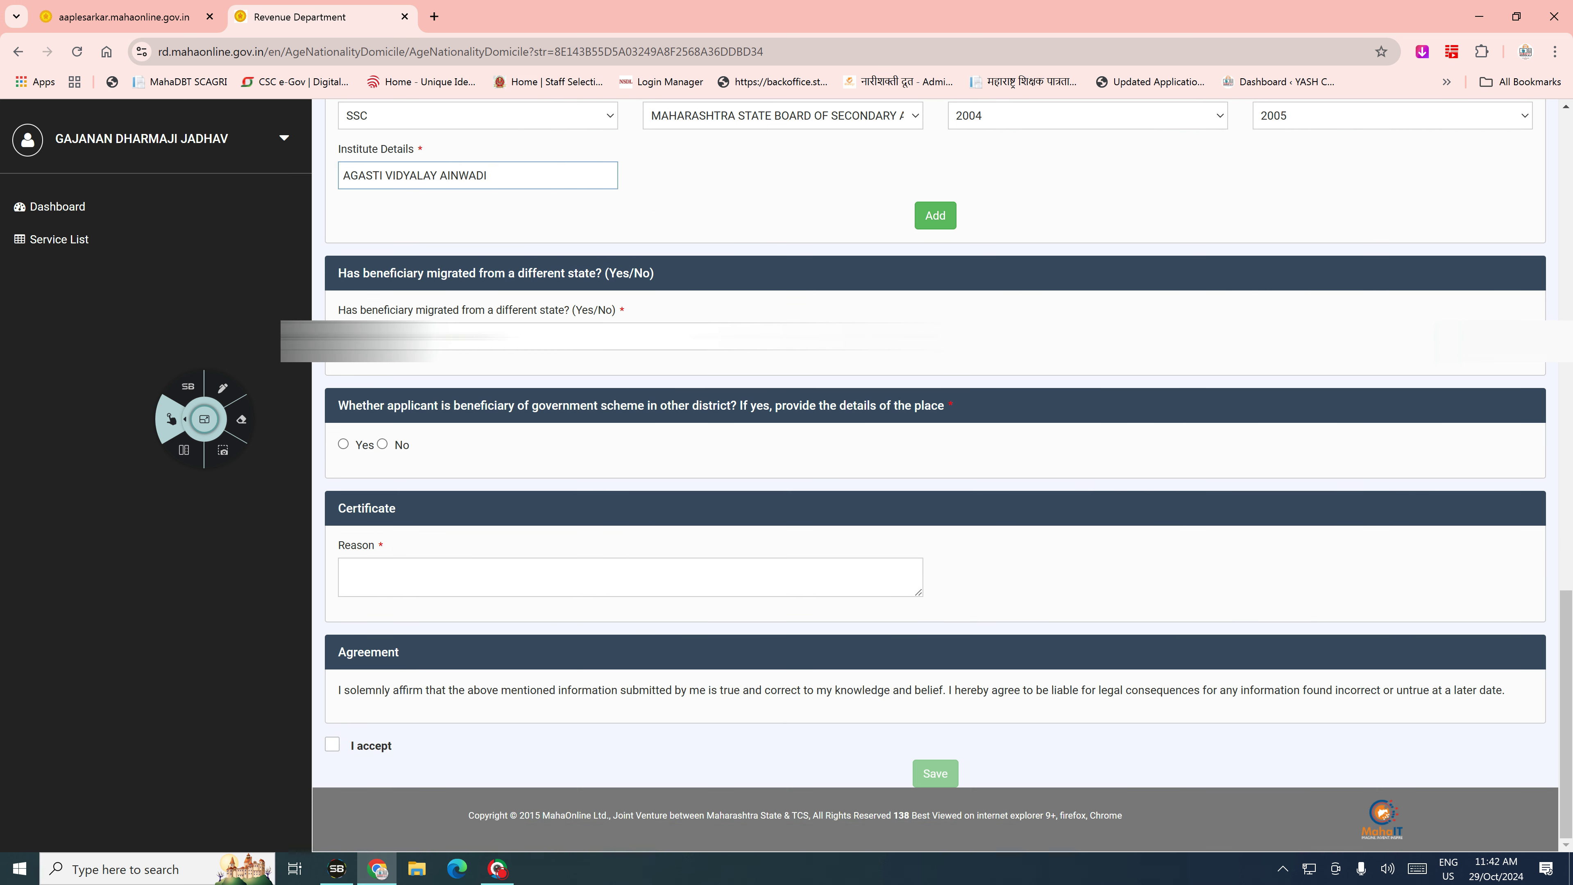
{"action": "left_click", "coordinate": [223, 388]}
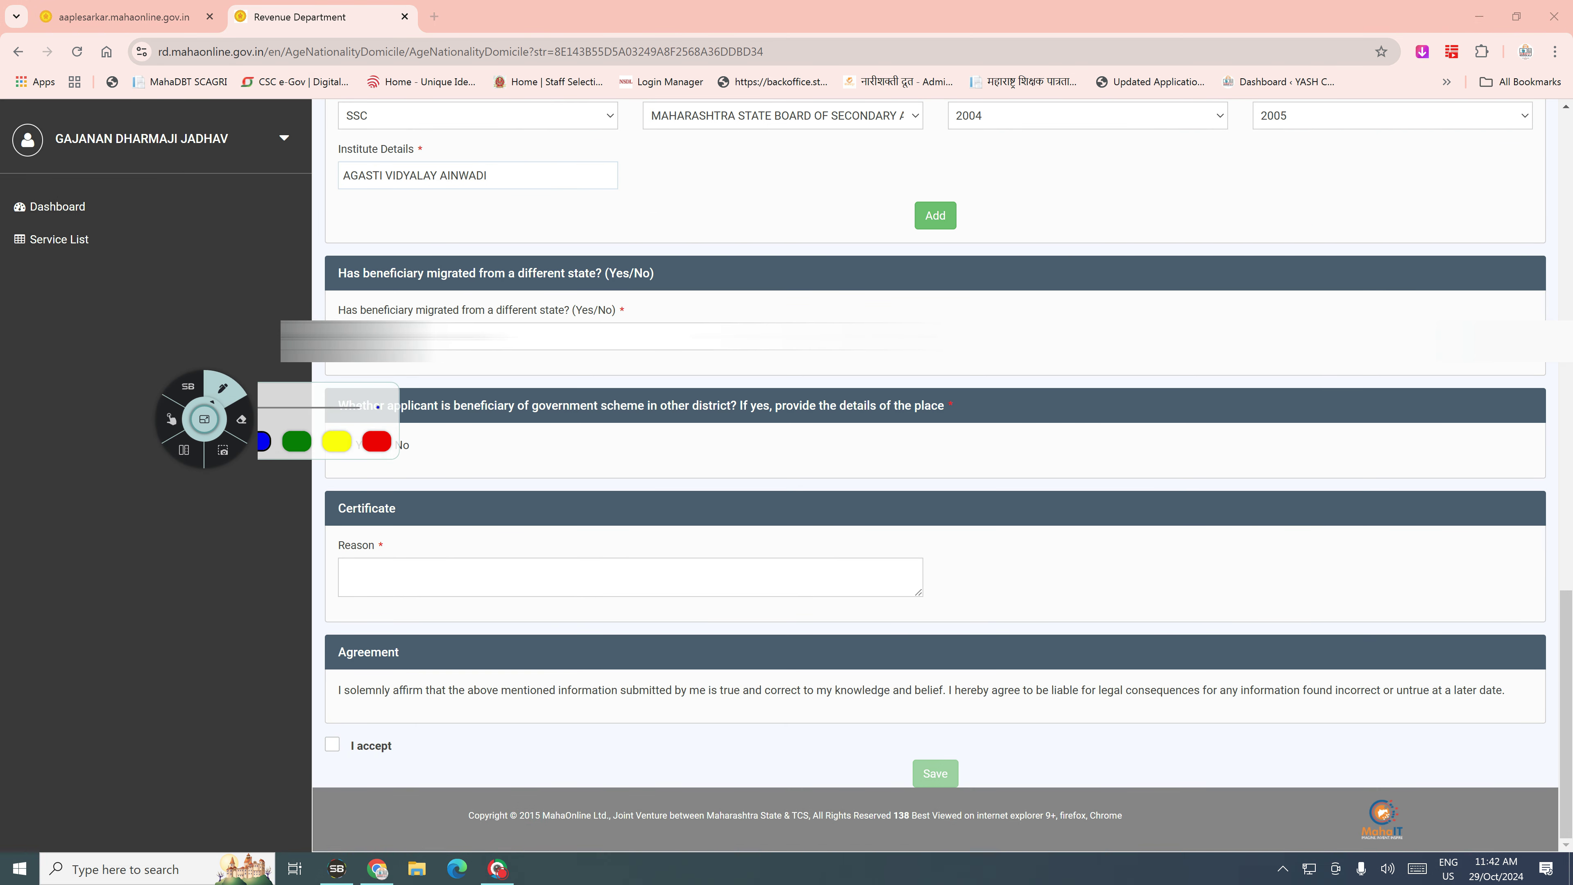
{"action": "mouse_move", "coordinate": [948, 188]}
{"action": "left_mouse_down"}
{"action": "mouse_move", "coordinate": [964, 240]}
{"action": "mouse_move", "coordinate": [957, 190]}
{"action": "left_mouse_up"}
{"action": "left_click", "coordinate": [171, 419]}
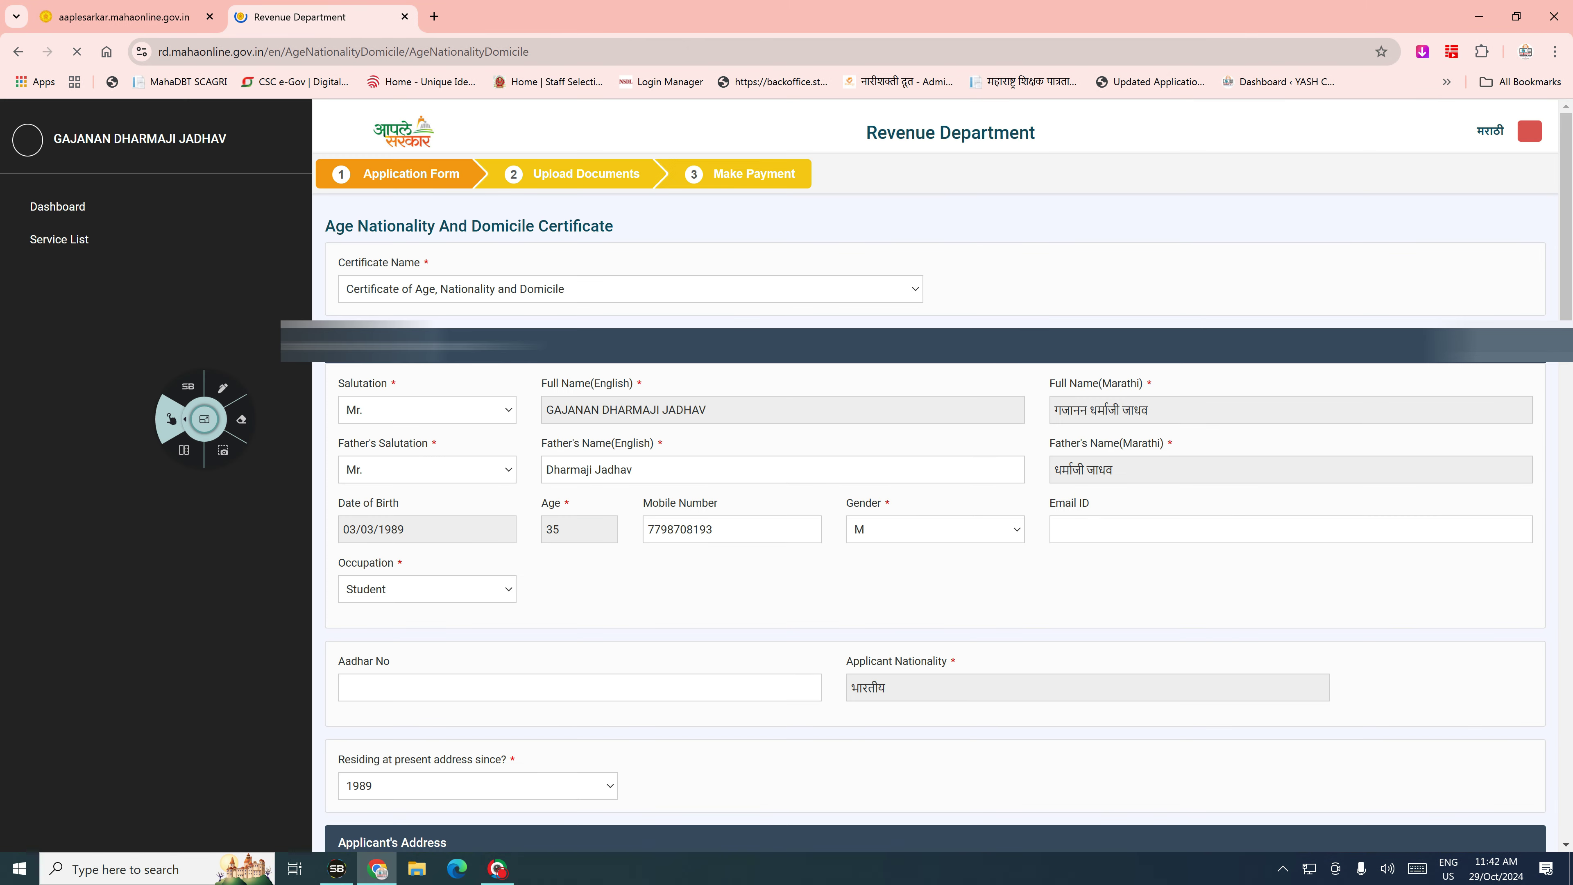
{"action": "scroll", "coordinate": [941, 476], "scroll_direction": "down", "scroll_amount": 15}
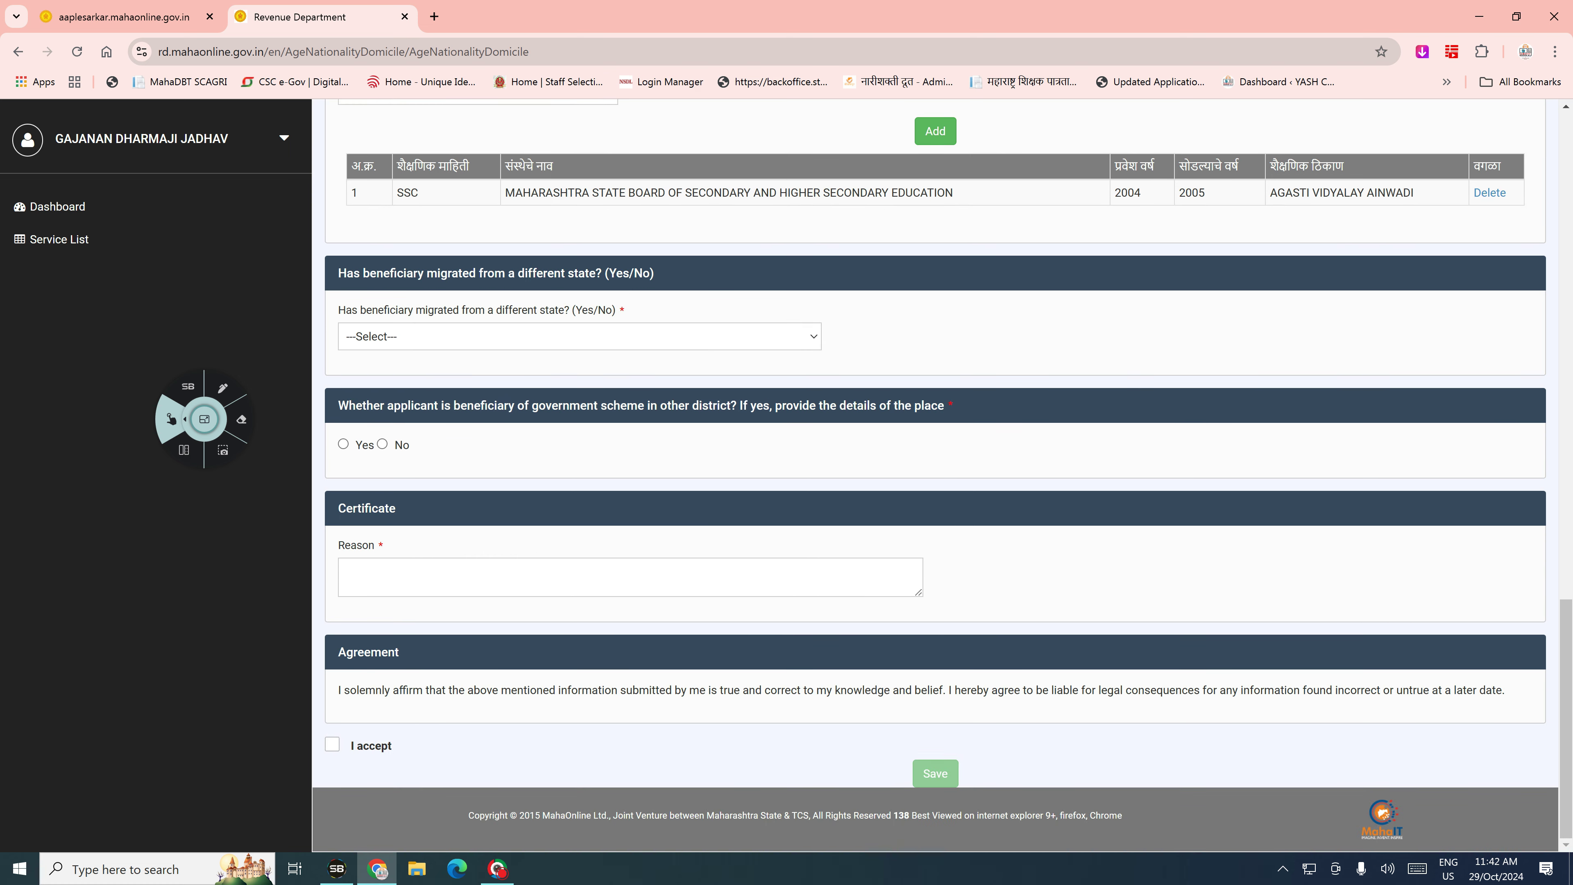
{"action": "scroll", "coordinate": [941, 476], "scroll_direction": "up", "scroll_amount": 2}
{"action": "left_click", "coordinate": [222, 388]}
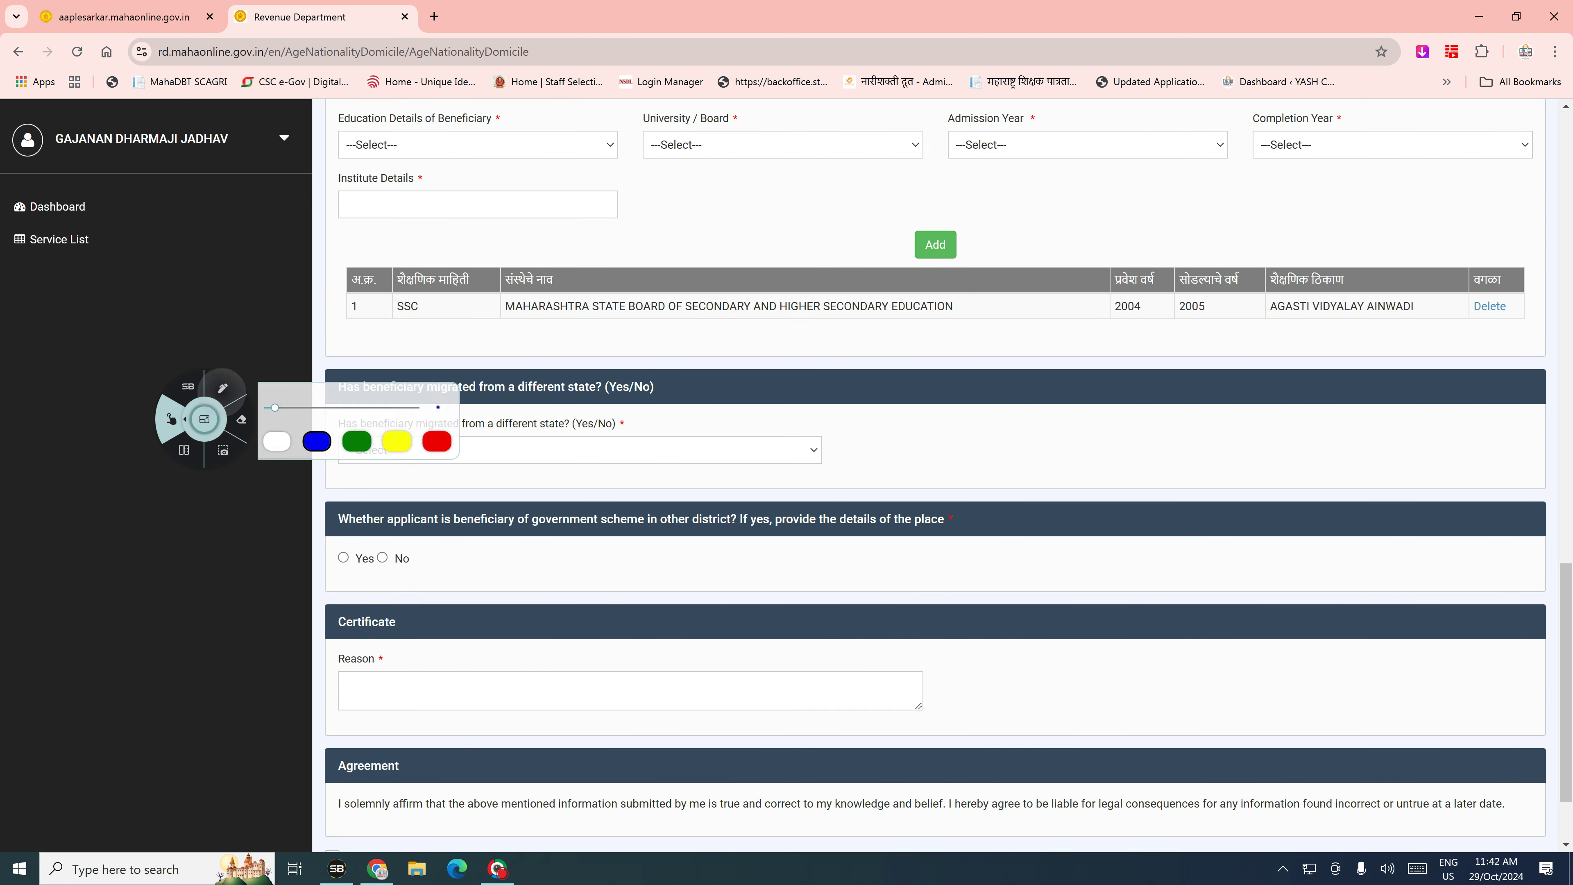
{"action": "mouse_move", "coordinate": [344, 283]}
{"action": "left_mouse_down"}
{"action": "mouse_move", "coordinate": [740, 261]}
{"action": "mouse_move", "coordinate": [1215, 284]}
{"action": "mouse_move", "coordinate": [1468, 341]}
{"action": "mouse_move", "coordinate": [439, 273]}
{"action": "left_mouse_up"}
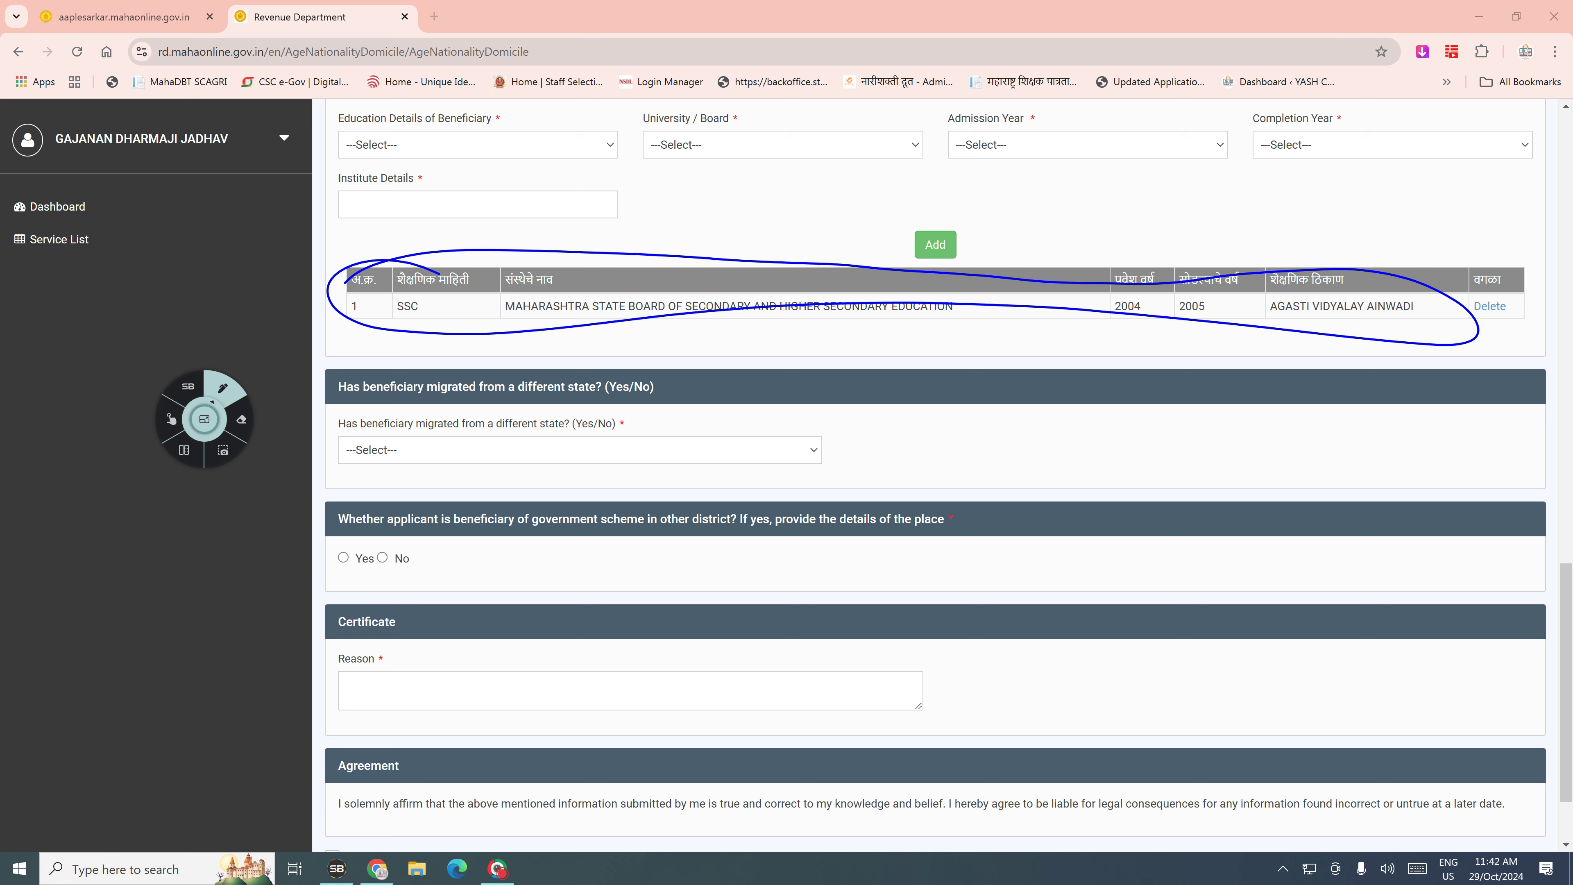
{"action": "left_click", "coordinate": [170, 419]}
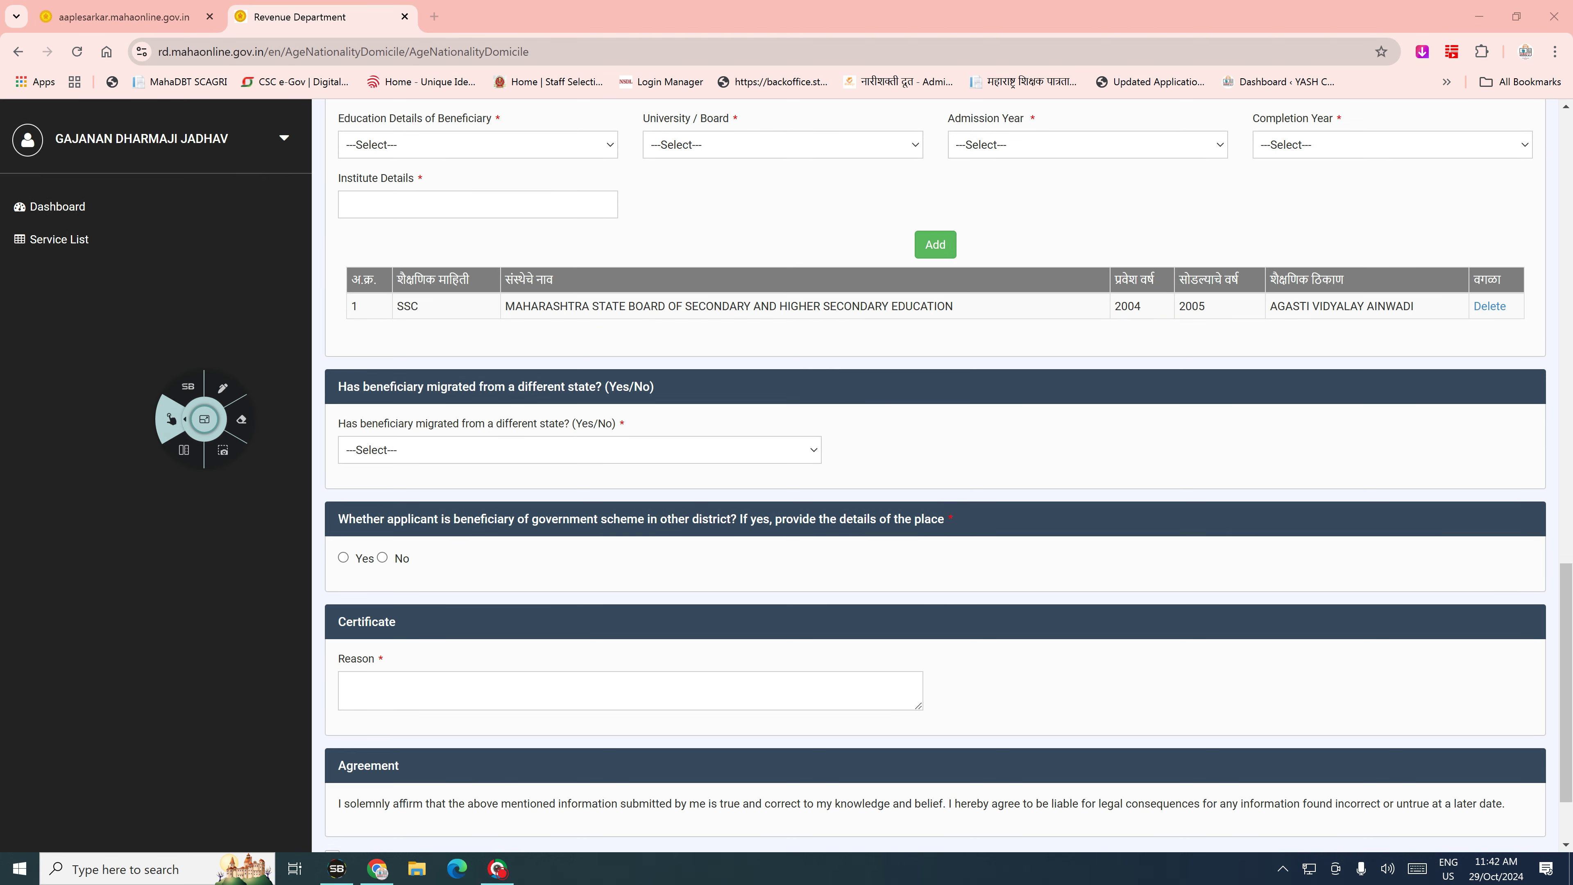
Step: Answer No to both the migration and other-district scheme questions
{"action": "left_click", "coordinate": [579, 450]}
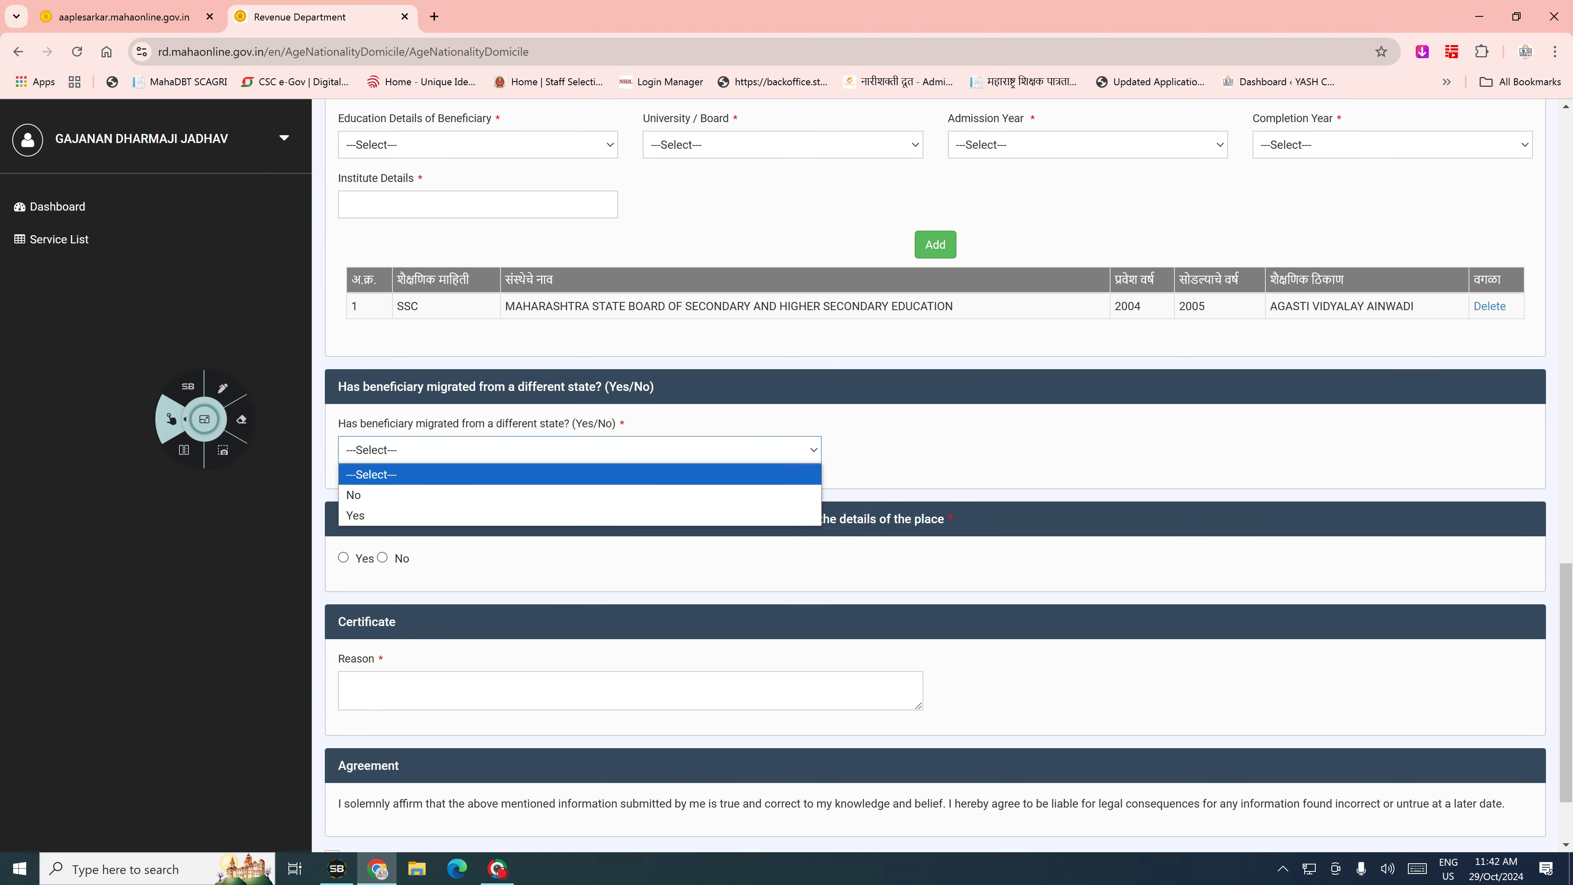
{"action": "left_click", "coordinate": [353, 495]}
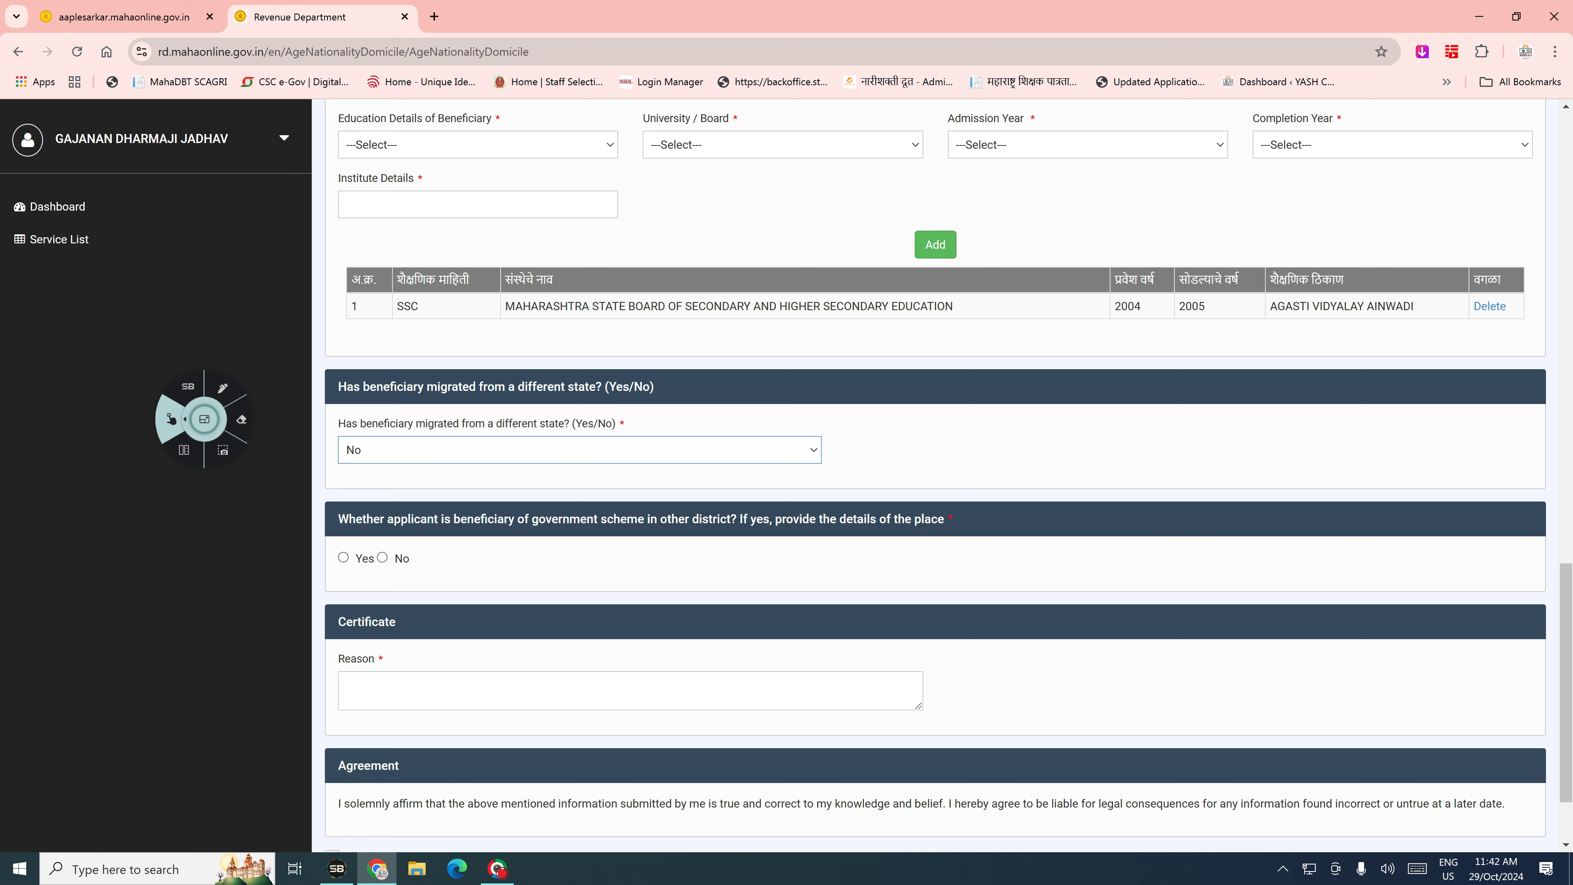
{"action": "scroll", "coordinate": [935, 475], "scroll_direction": "down", "scroll_amount": 2}
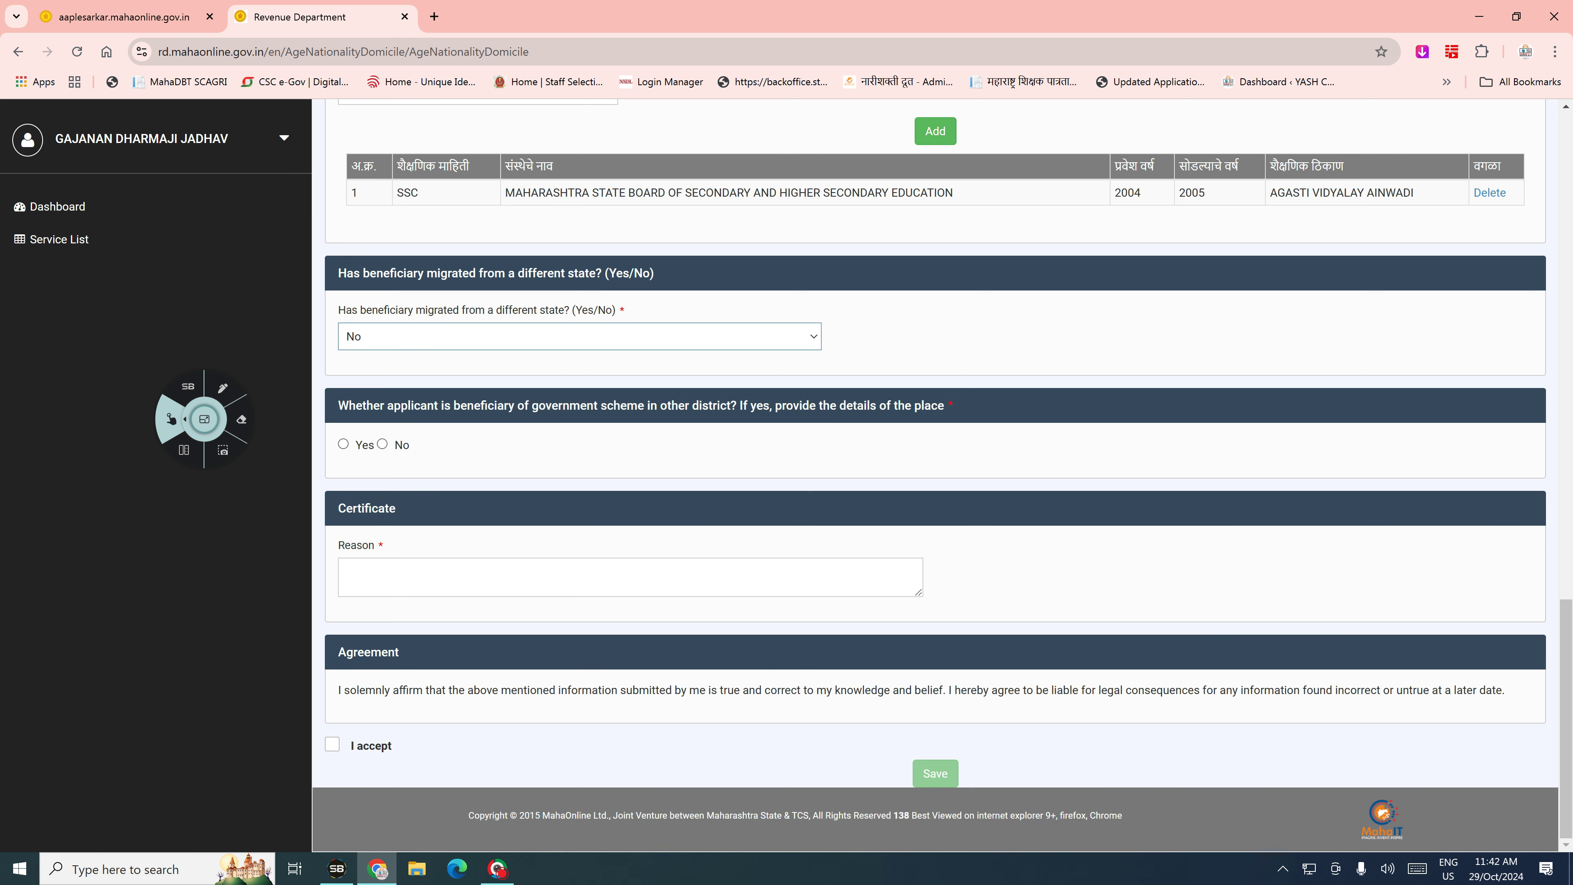
{"action": "left_click", "coordinate": [382, 443]}
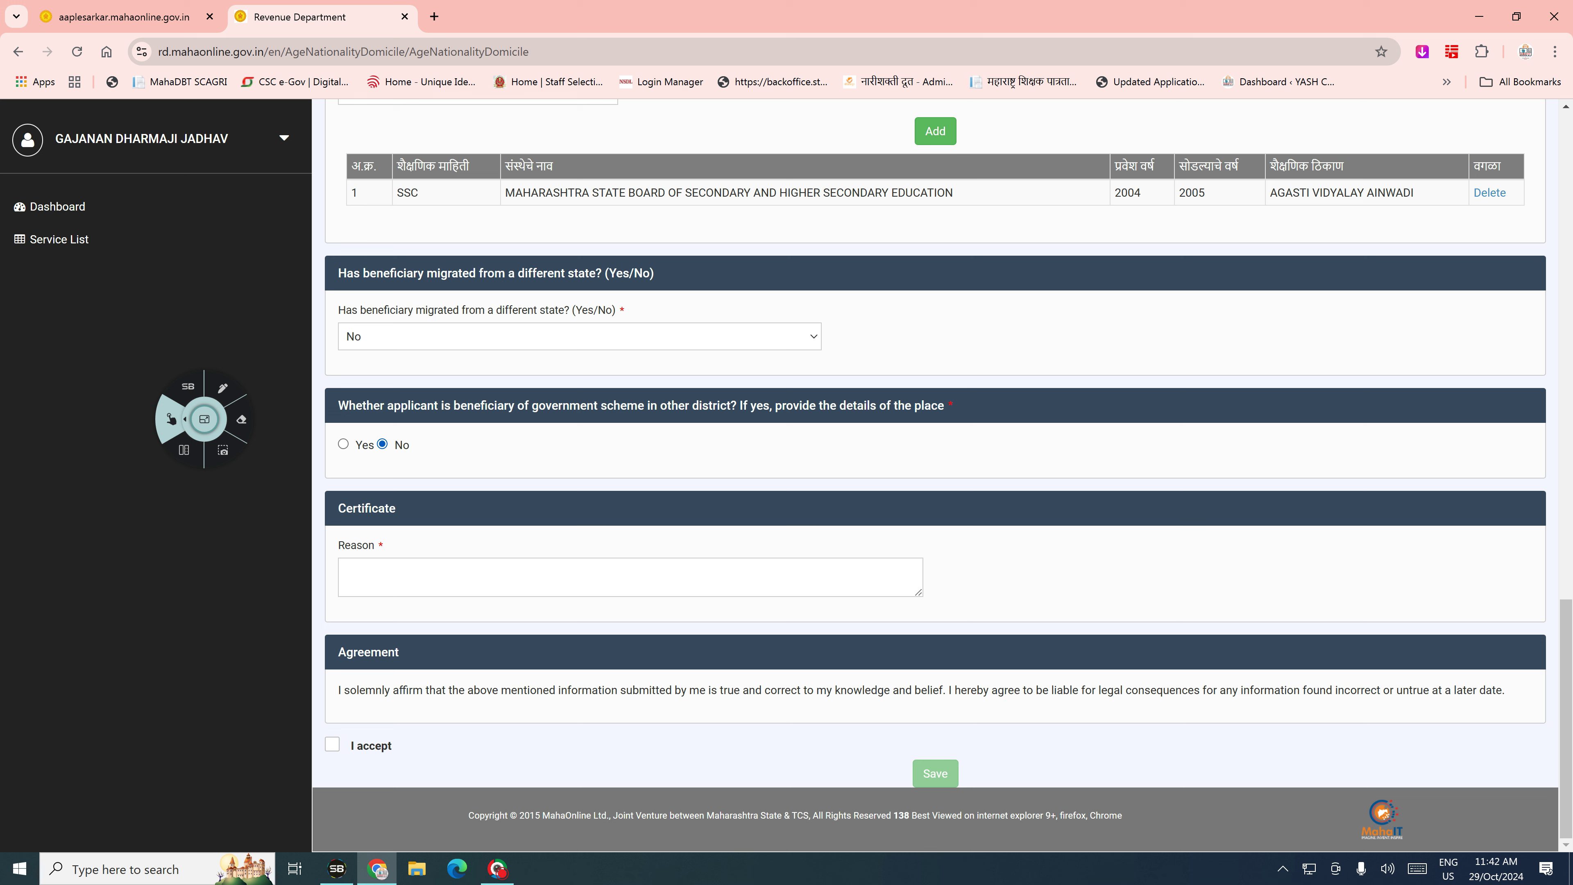
Step: Enter SCHOOL as the certificate reason and accept the agreement declaration
{"action": "left_click", "coordinate": [446, 577]}
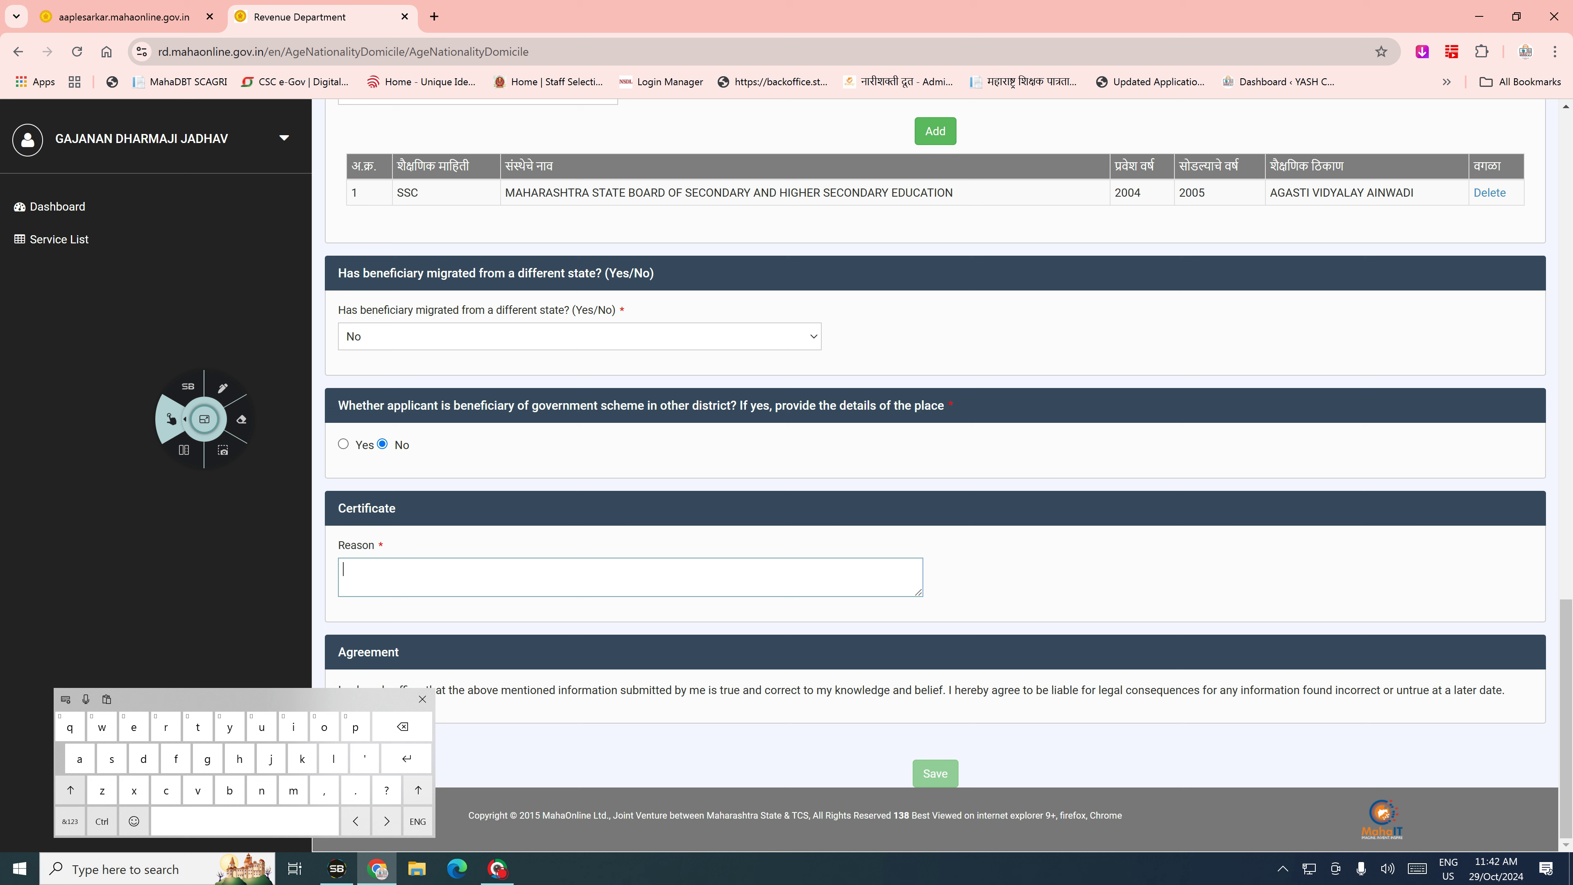
{"action": "type", "text": "SCHOLL"}
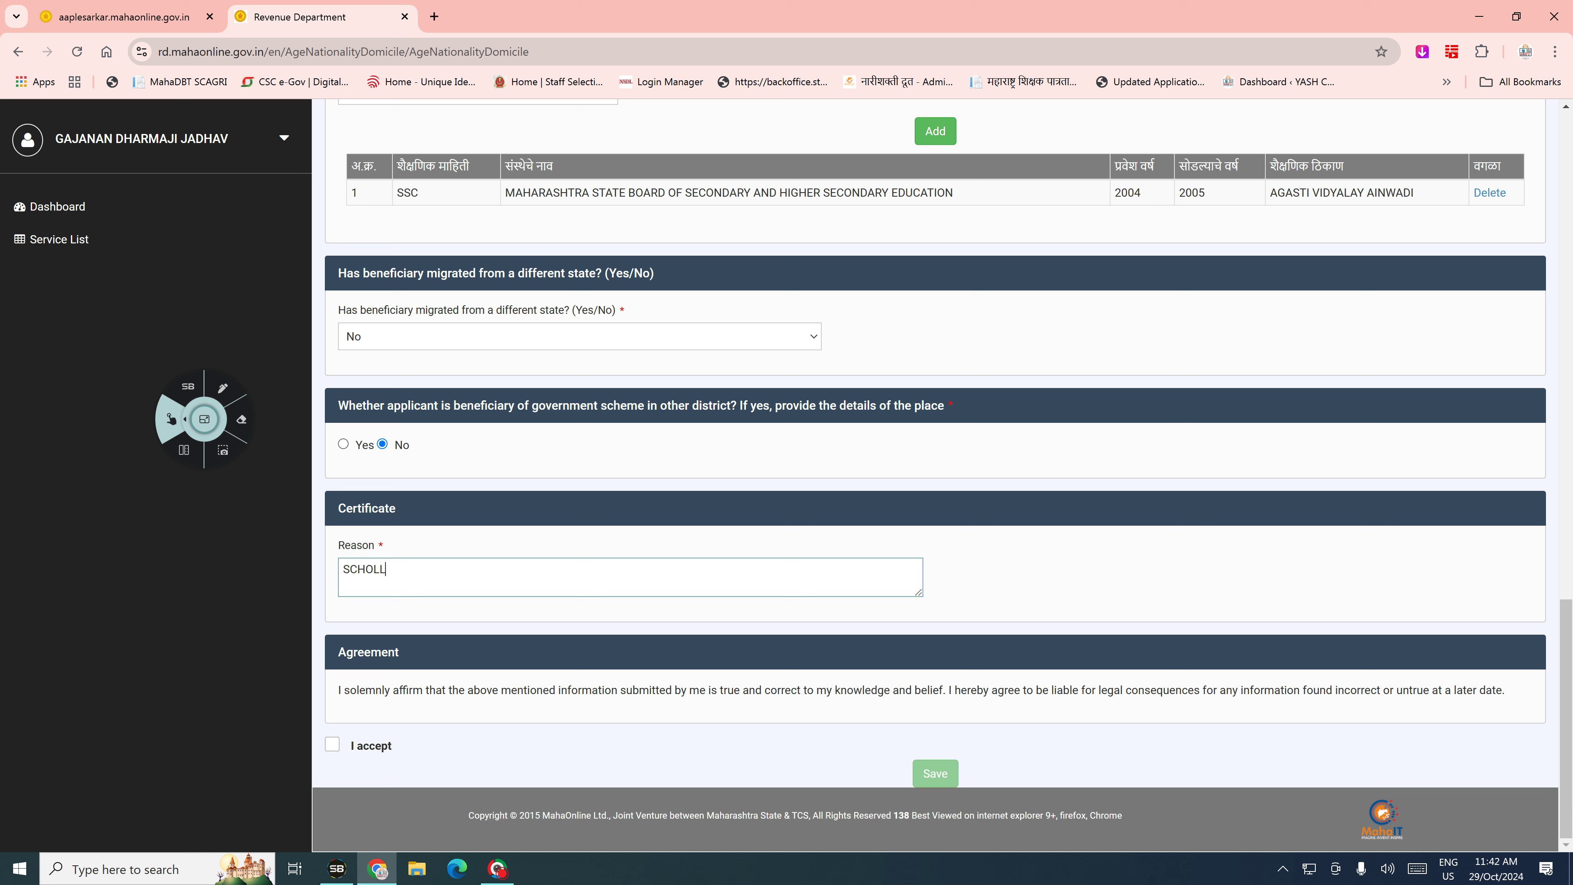
{"action": "type", "text": "."}
{"action": "key", "text": "BackSpace"}
{"action": "type", "text": "OL"}
{"action": "left_click", "coordinate": [332, 744]}
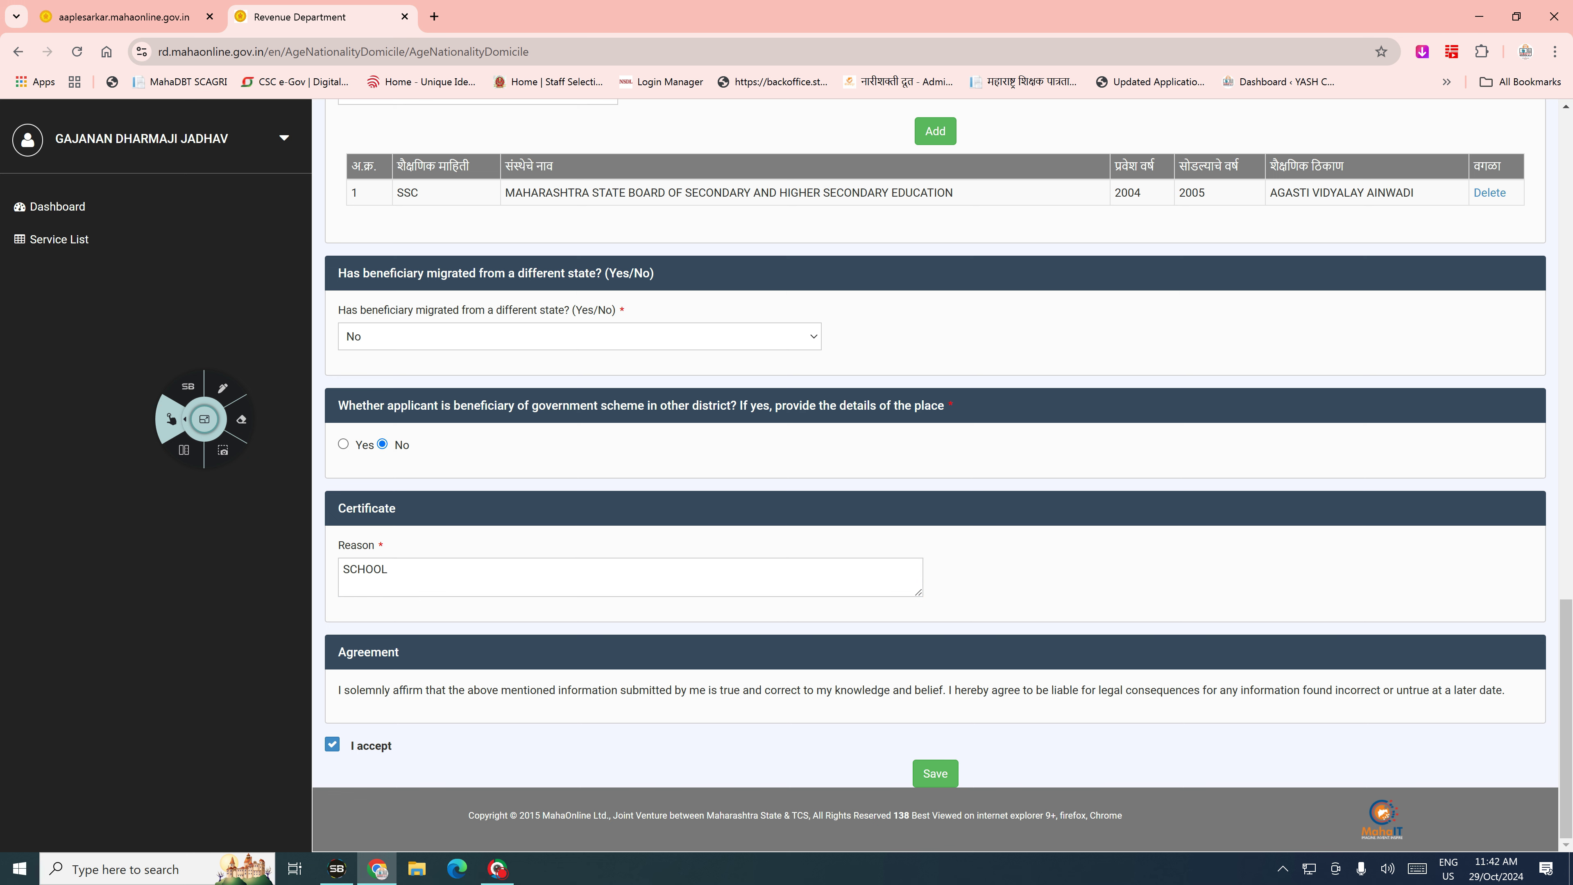
Step: Save the application and confirm the 'Application Saved' message
{"action": "left_click", "coordinate": [223, 388]}
{"action": "mouse_move", "coordinate": [971, 757]}
{"action": "left_mouse_down"}
{"action": "mouse_move", "coordinate": [941, 745]}
{"action": "mouse_move", "coordinate": [968, 737]}
{"action": "left_mouse_up"}
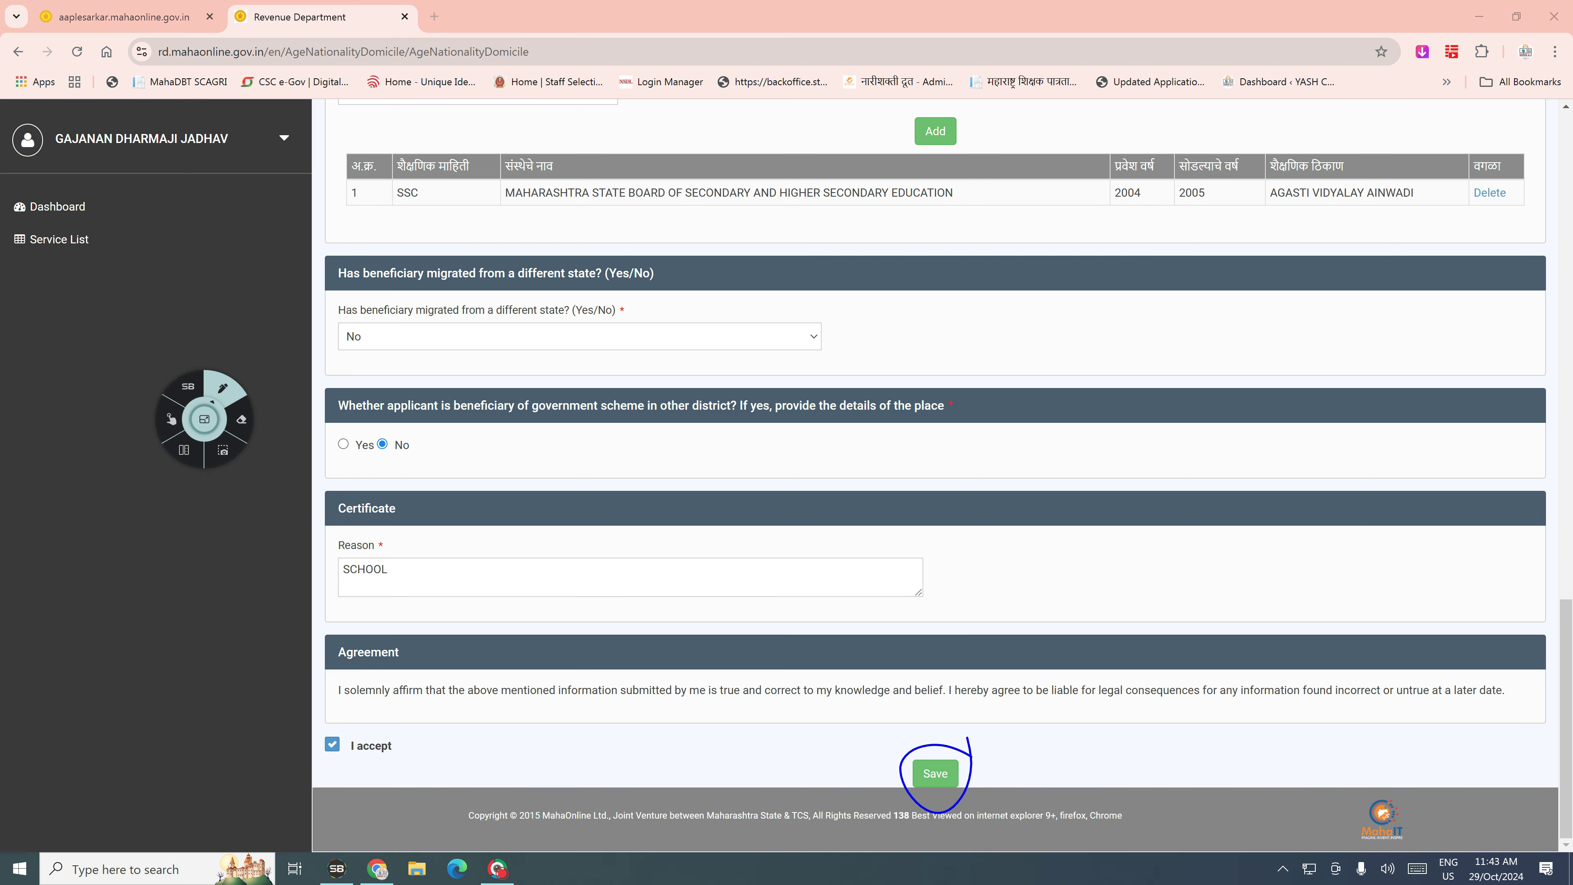
{"action": "left_click", "coordinate": [170, 419]}
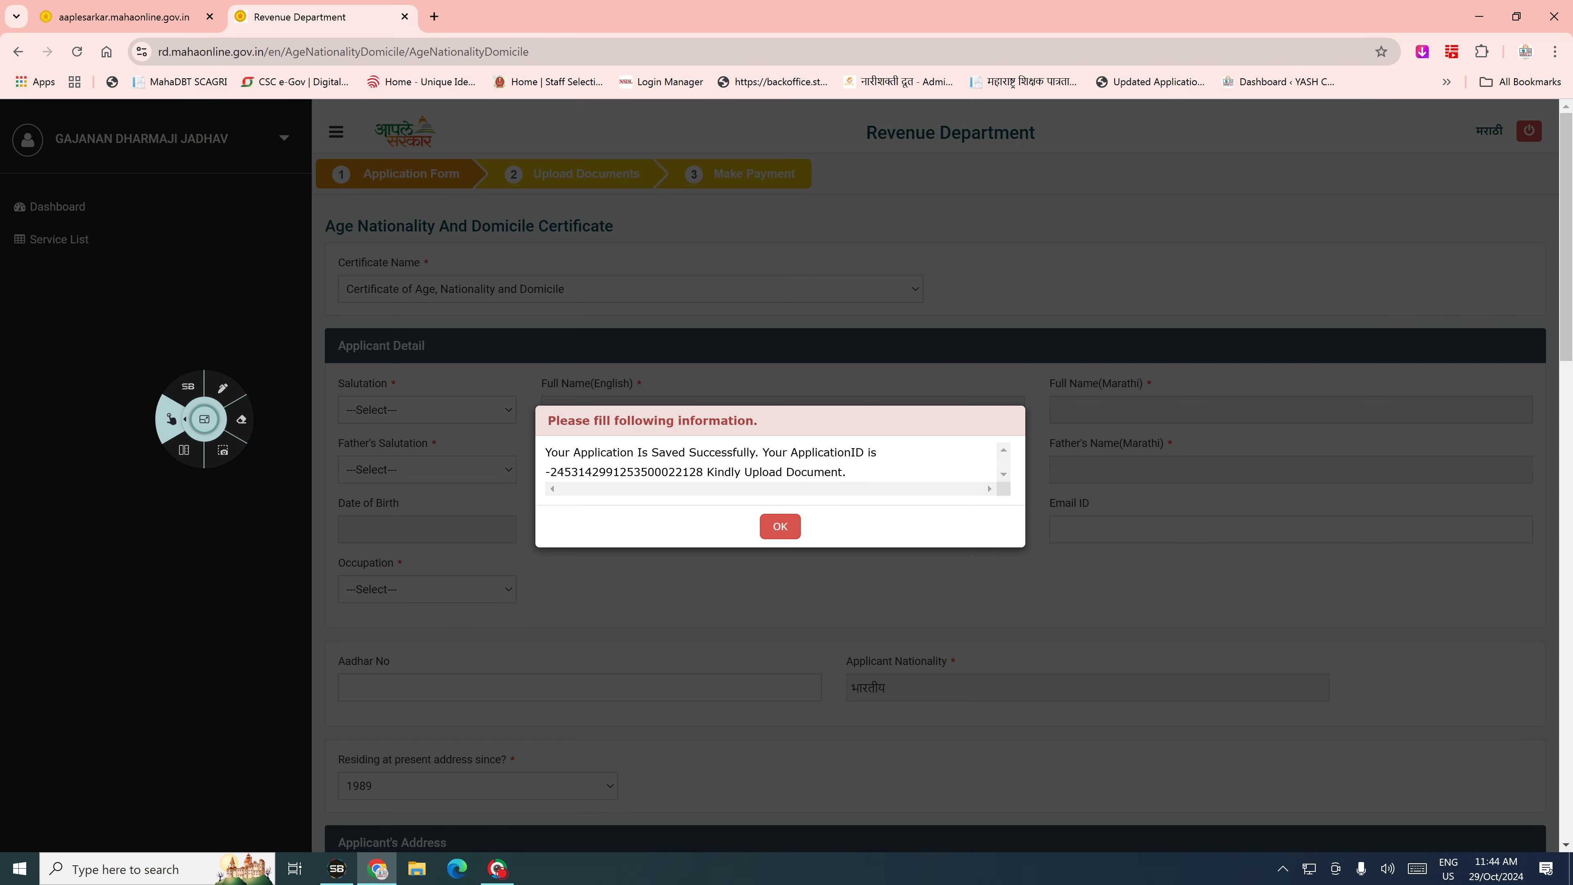
{"action": "key", "text": "Return"}
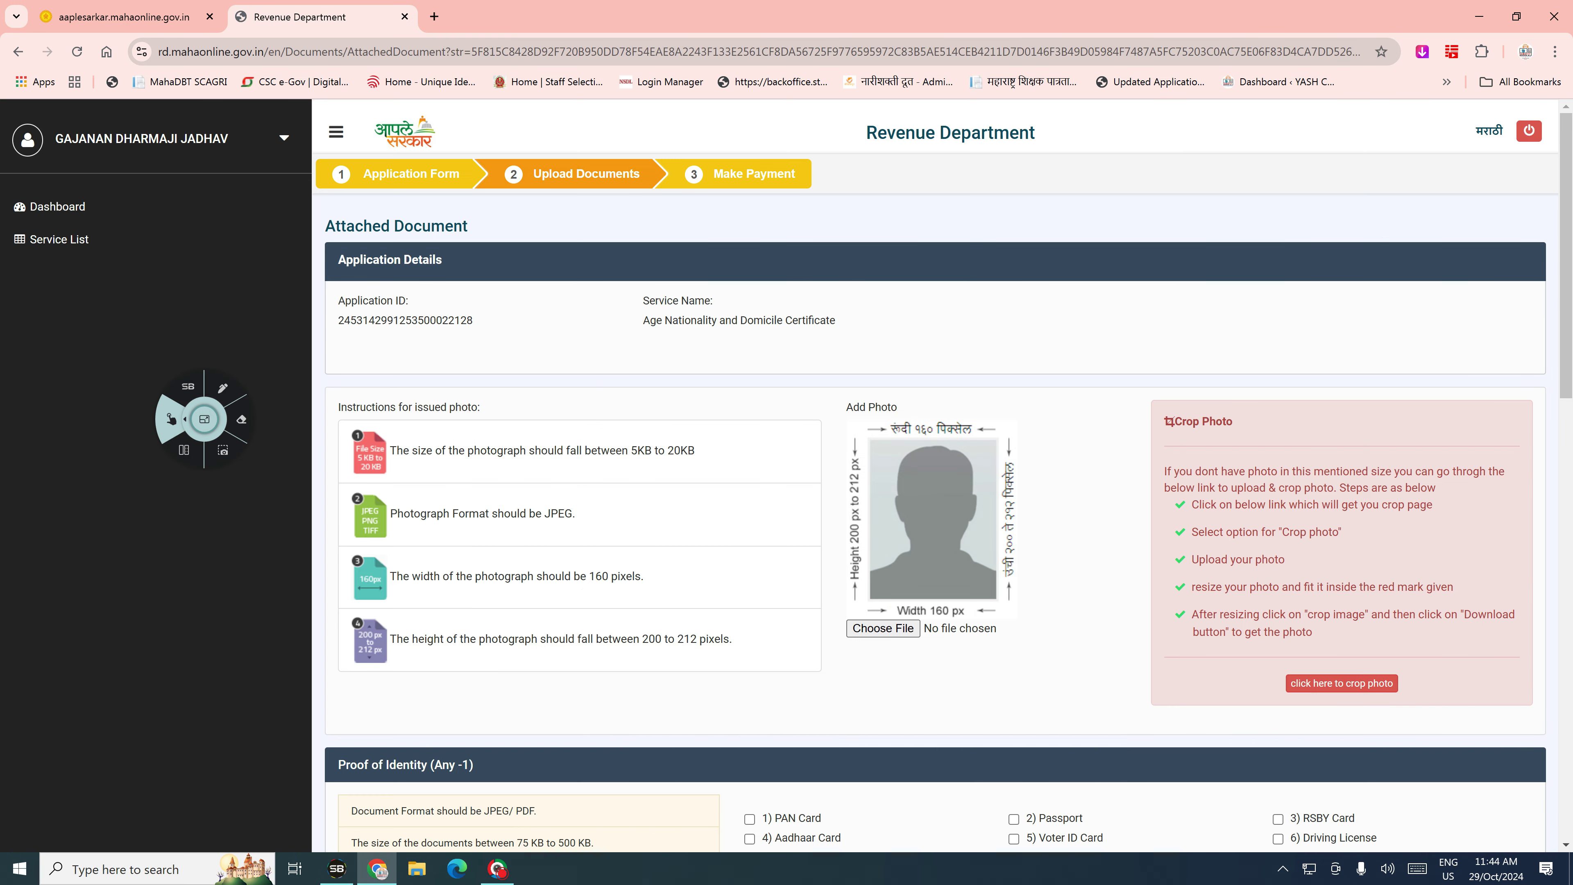
{"action": "scroll", "coordinate": [942, 476], "scroll_direction": "down", "scroll_amount": 5}
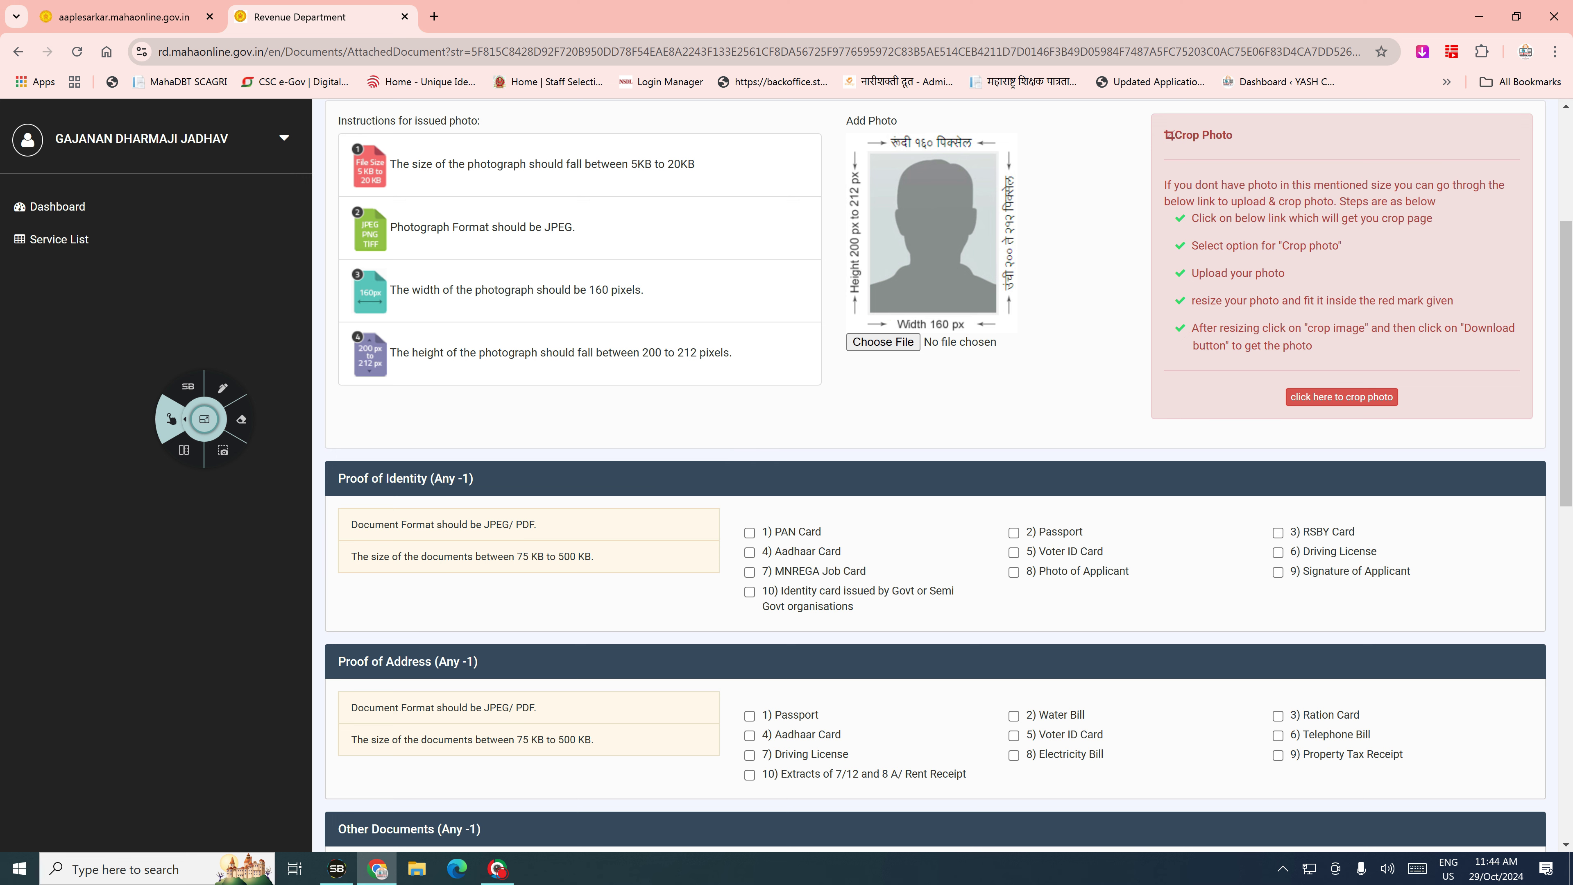
Step: Circle the applicant photo area on the upload page for viewers
{"action": "left_click", "coordinate": [223, 388]}
{"action": "mouse_move", "coordinate": [920, 123]}
{"action": "left_mouse_down"}
{"action": "mouse_move", "coordinate": [843, 258]}
{"action": "mouse_move", "coordinate": [984, 231]}
{"action": "mouse_move", "coordinate": [844, 124]}
{"action": "left_mouse_up"}
{"action": "left_click", "coordinate": [171, 419]}
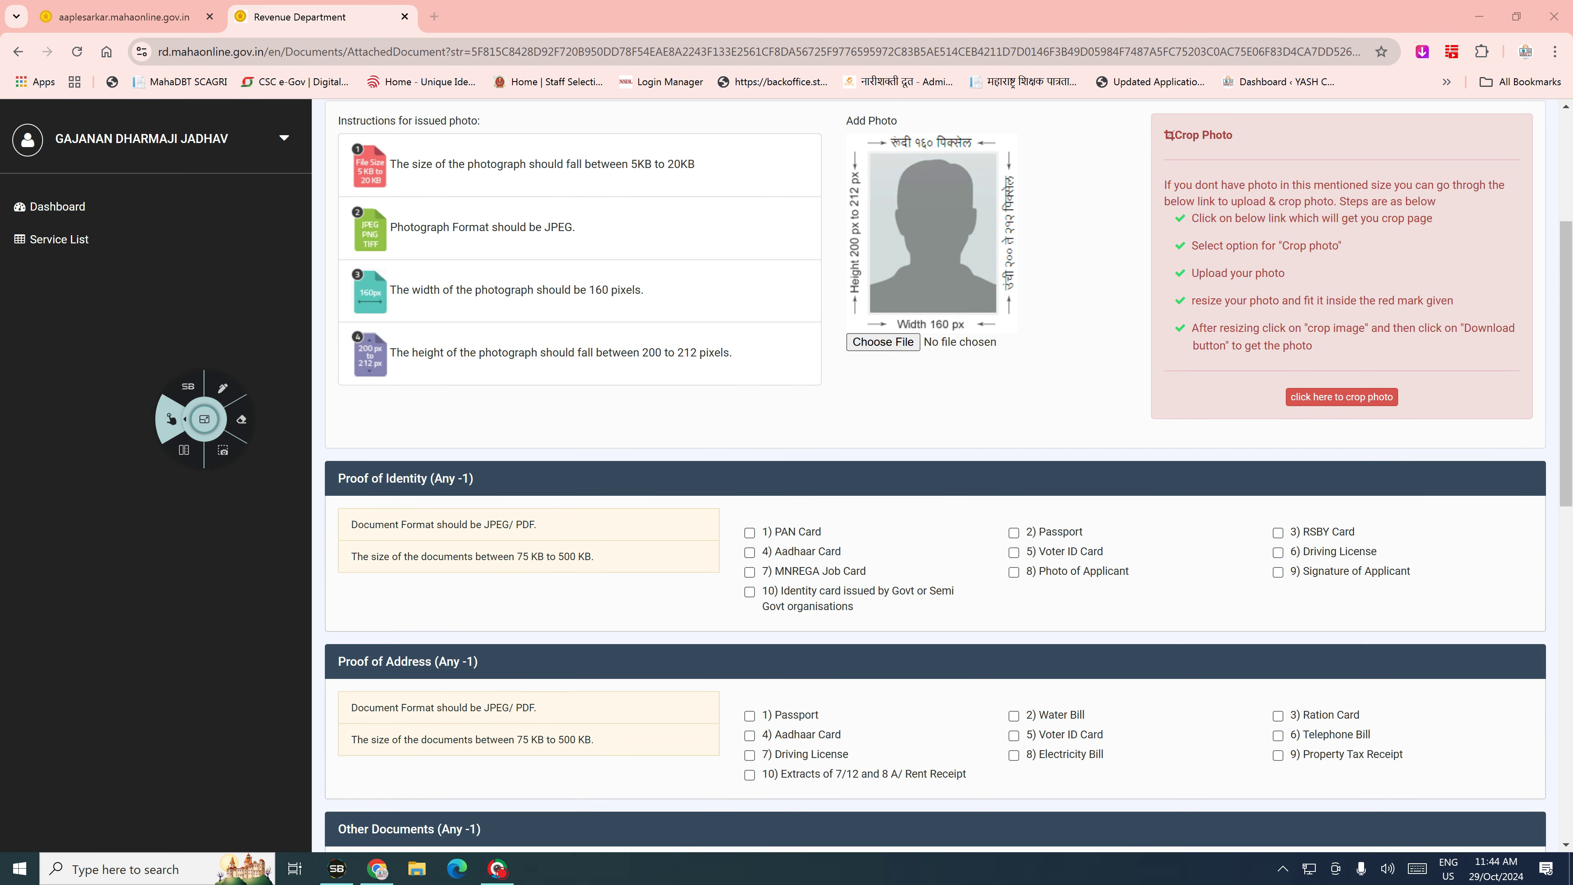
{"action": "left_click", "coordinate": [883, 341]}
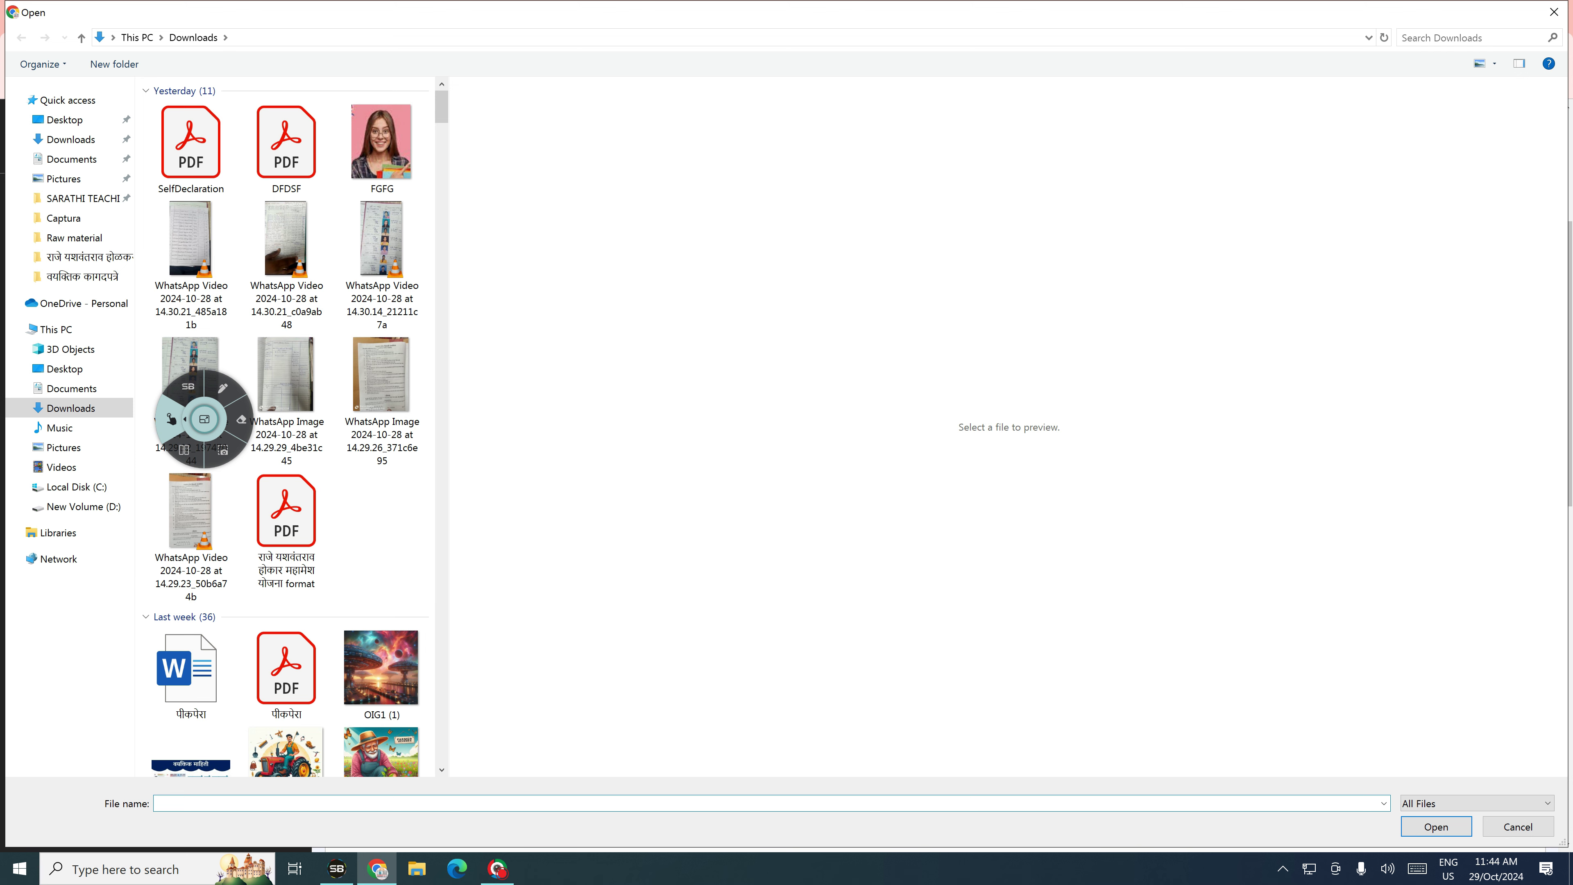
{"action": "left_click", "coordinate": [381, 146]}
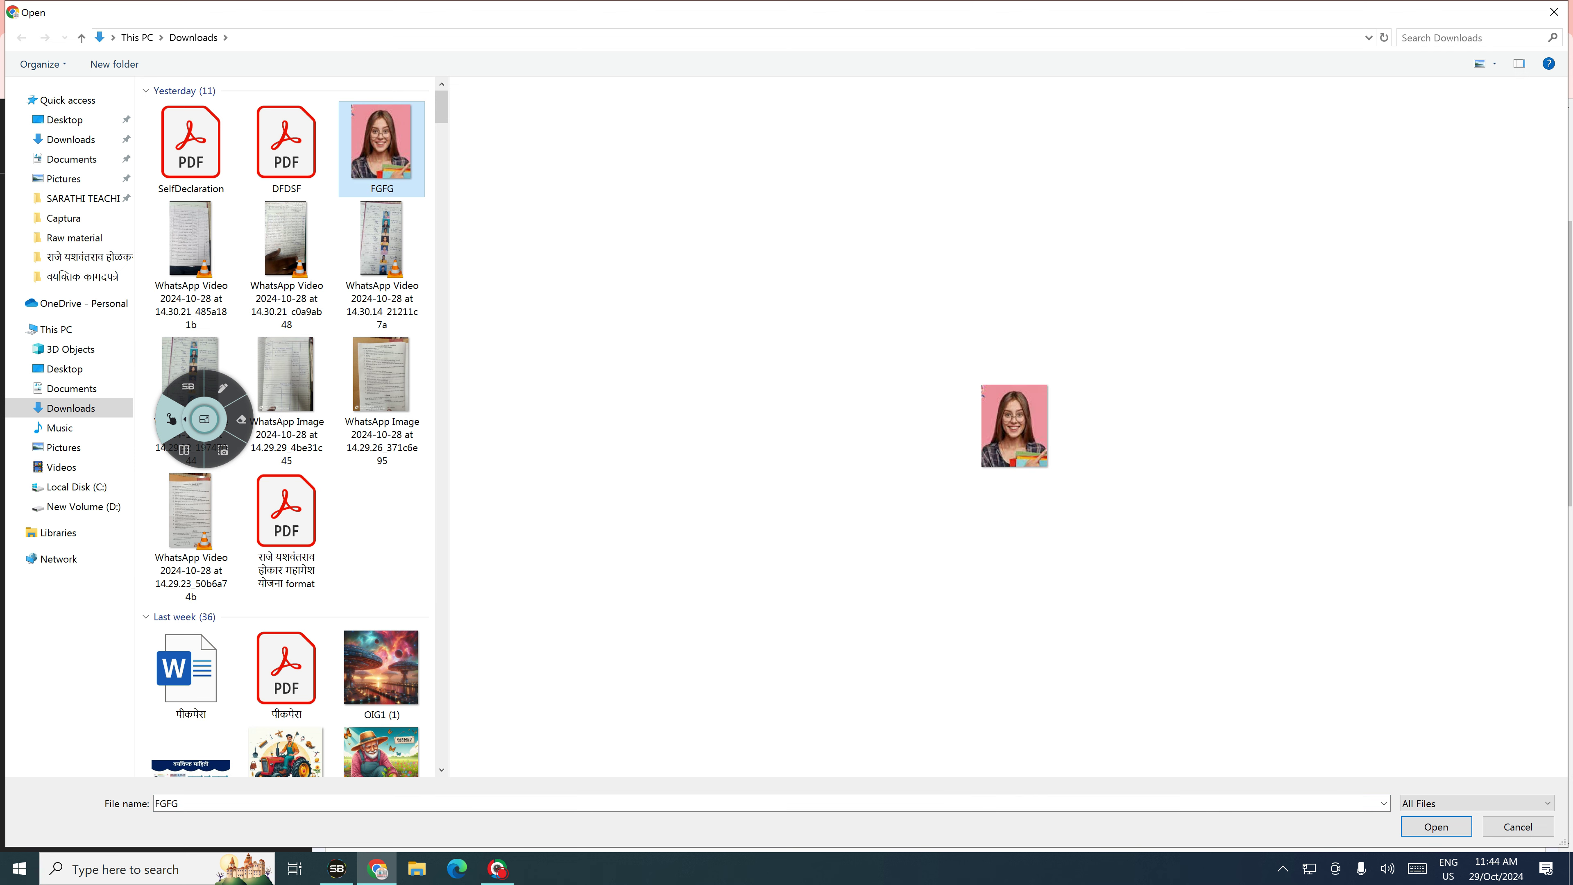
{"action": "key", "text": "Escape"}
{"action": "left_click", "coordinate": [223, 388]}
{"action": "mouse_move", "coordinate": [860, 237]}
{"action": "left_mouse_down"}
{"action": "mouse_move", "coordinate": [847, 296]}
{"action": "mouse_move", "coordinate": [863, 238]}
{"action": "left_mouse_up"}
{"action": "mouse_move", "coordinate": [907, 315]}
{"action": "left_mouse_down"}
{"action": "mouse_move", "coordinate": [920, 338]}
{"action": "mouse_move", "coordinate": [928, 313]}
{"action": "mouse_move", "coordinate": [903, 315]}
{"action": "left_mouse_up"}
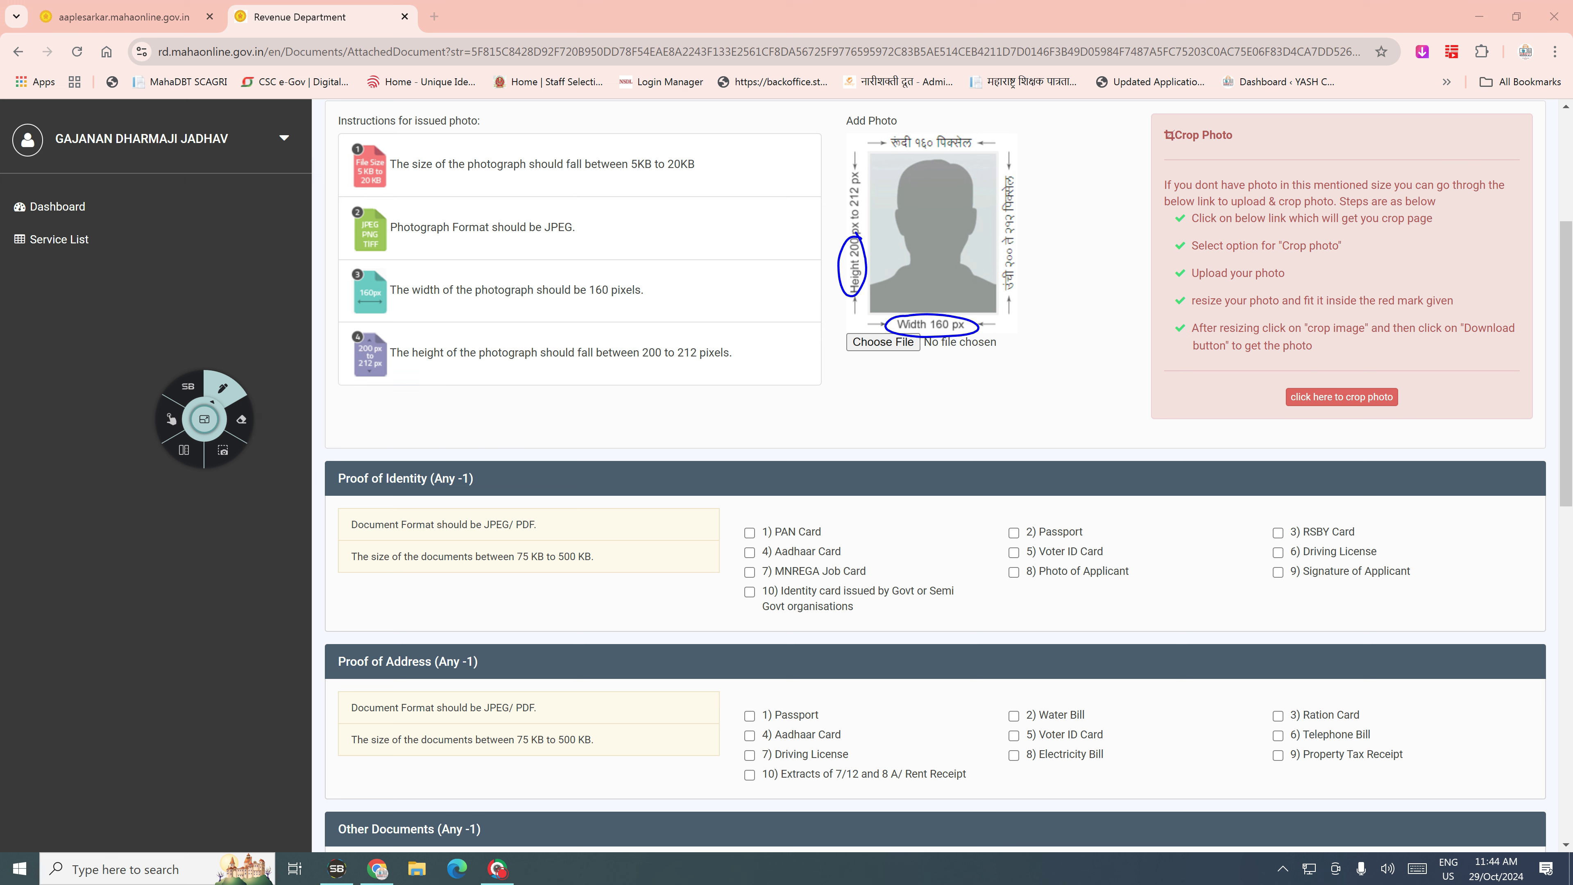
{"action": "left_click", "coordinate": [171, 419]}
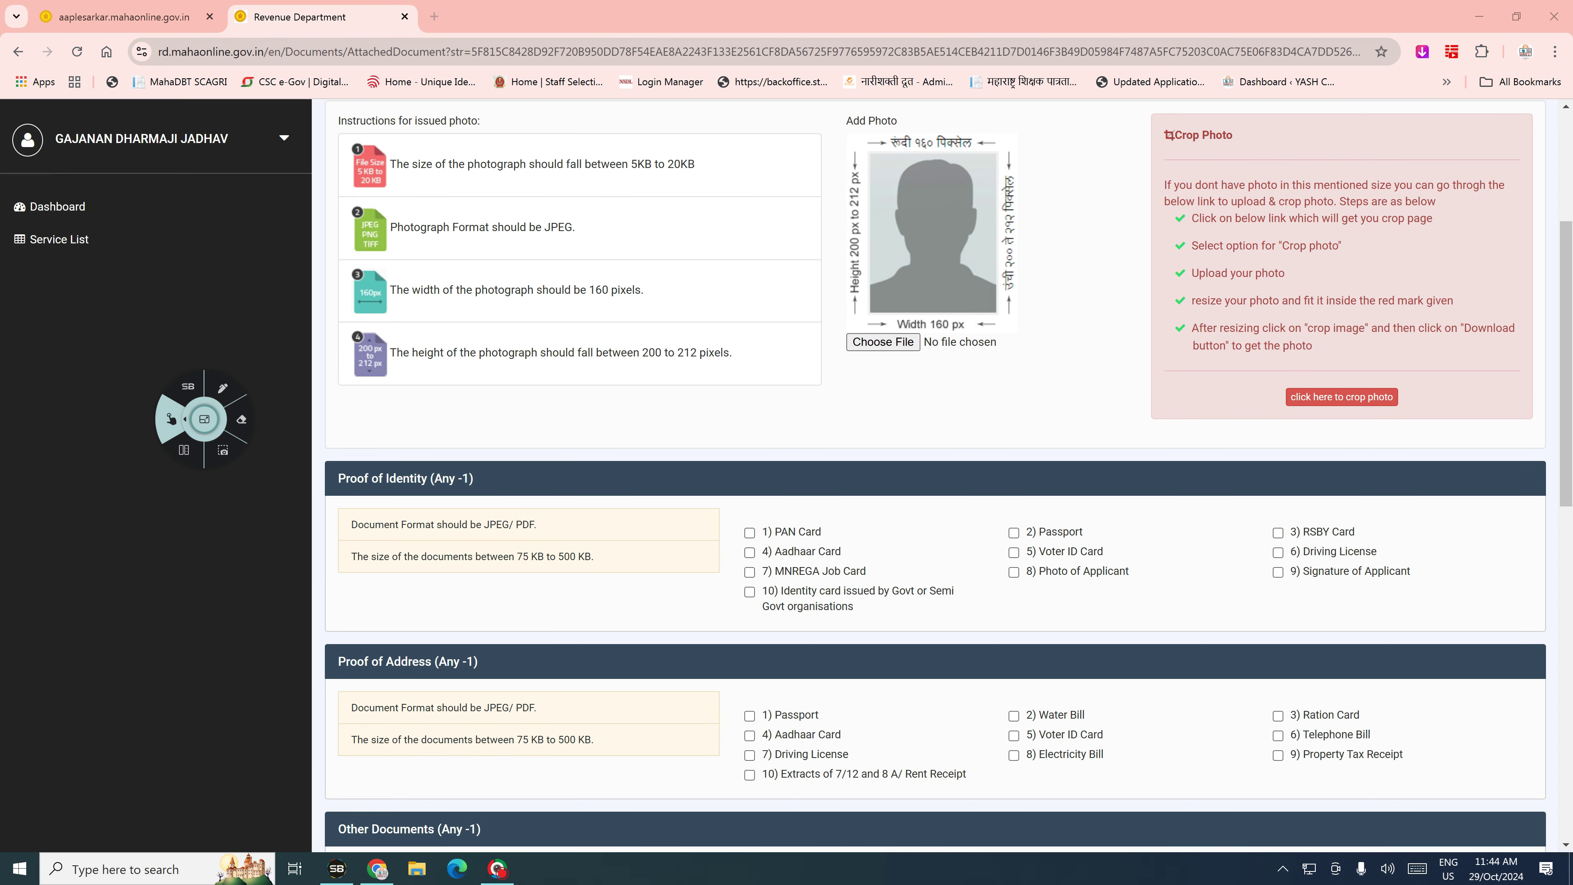
Step: Open the FGFG photo in Paint and bring up Resize and Skew with Ctrl+W
{"action": "key", "text": "super+s"}
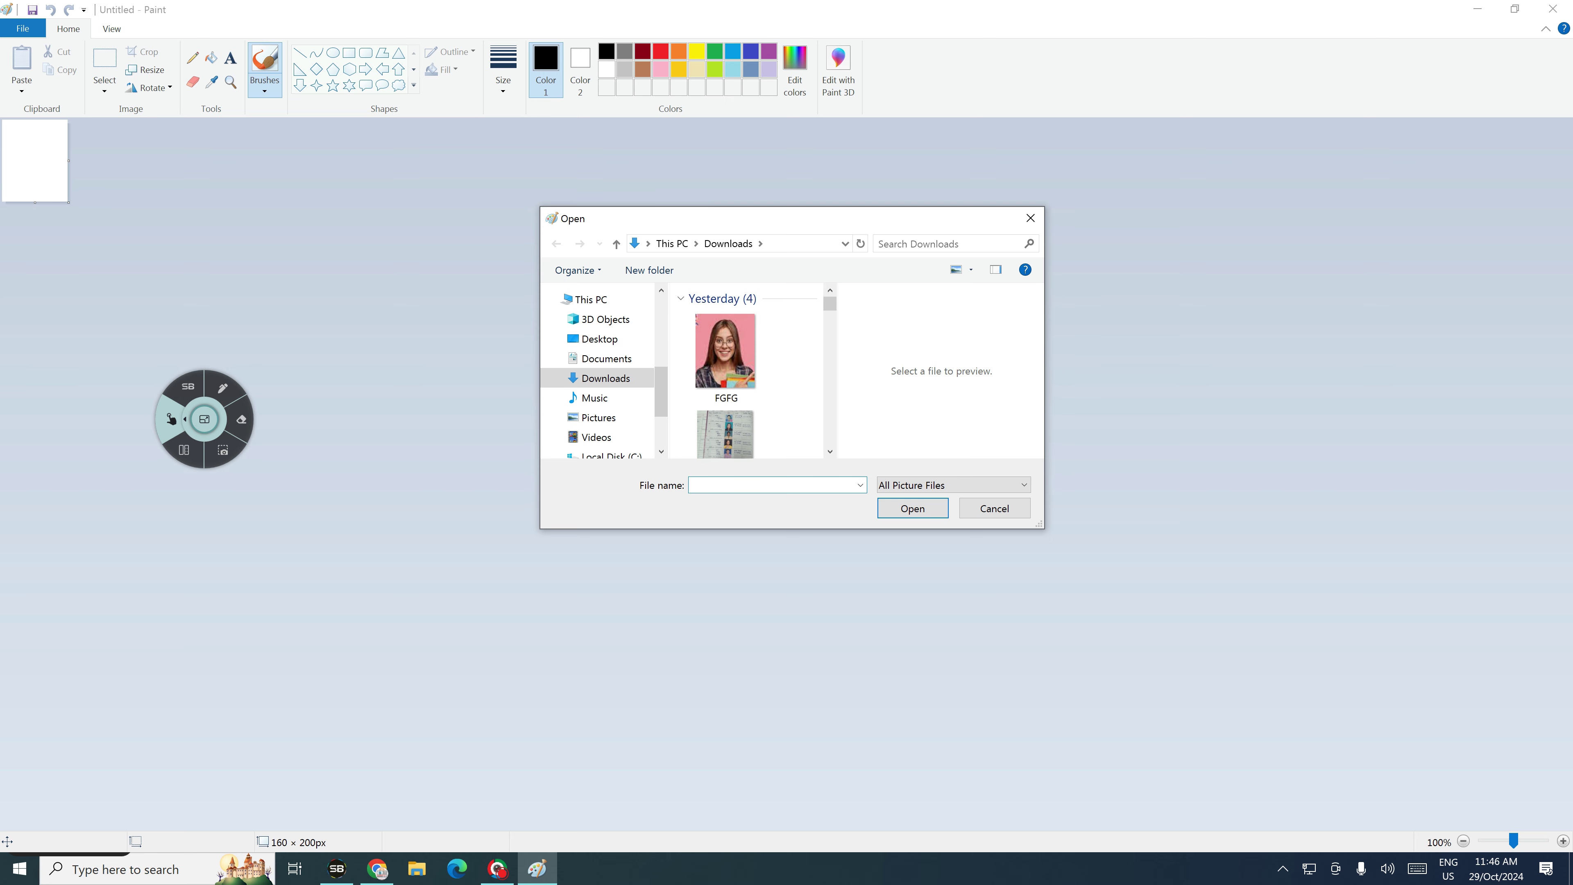
{"action": "double_click", "coordinate": [736, 359]}
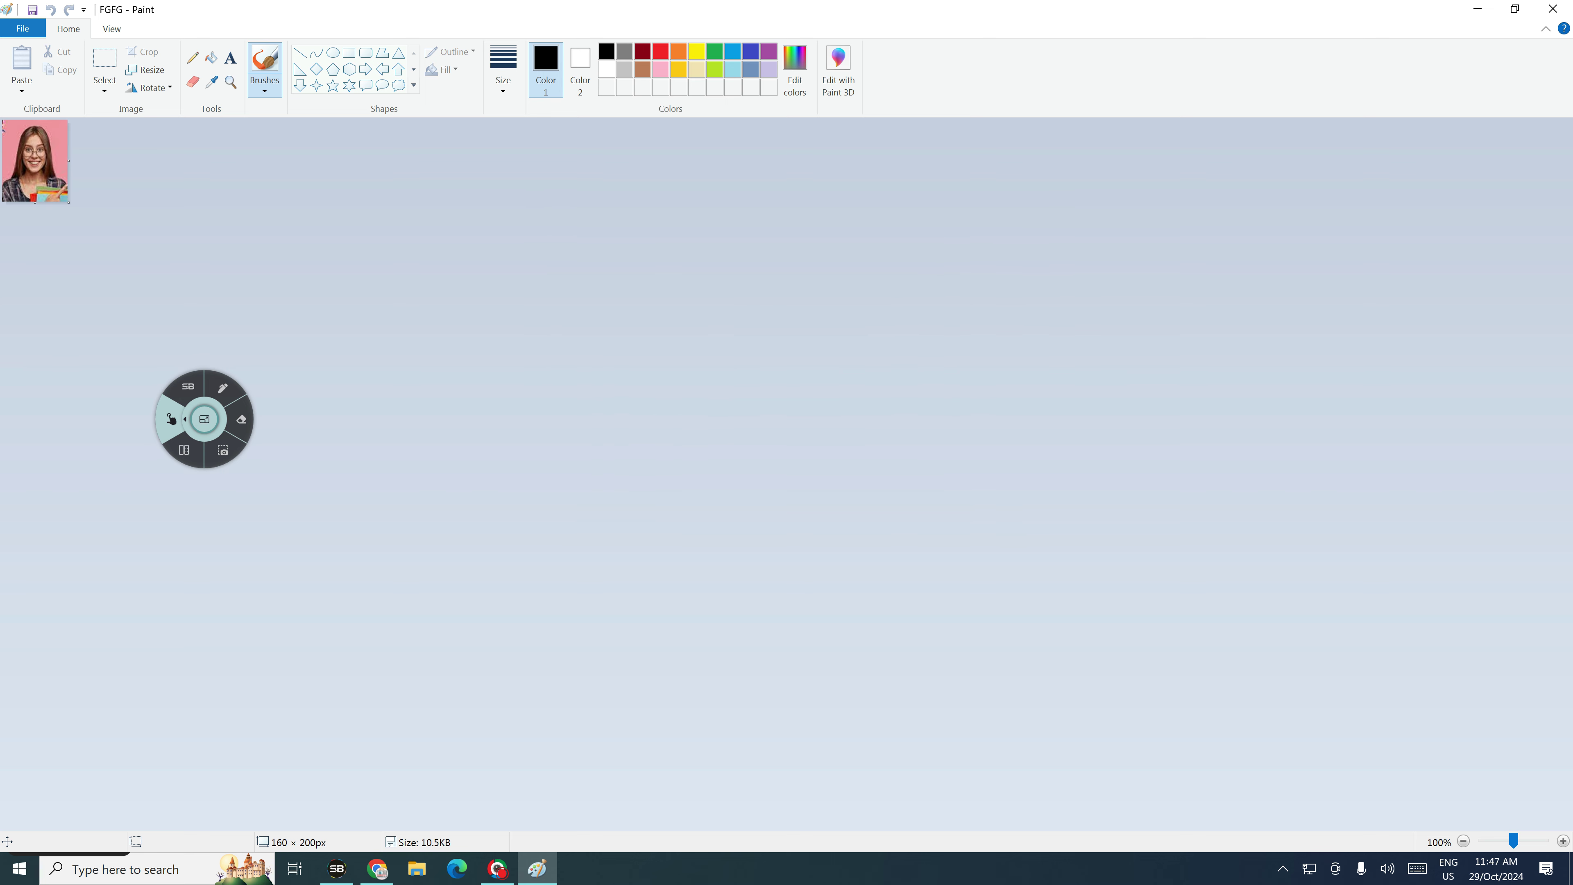
{"action": "left_click", "coordinate": [223, 387]}
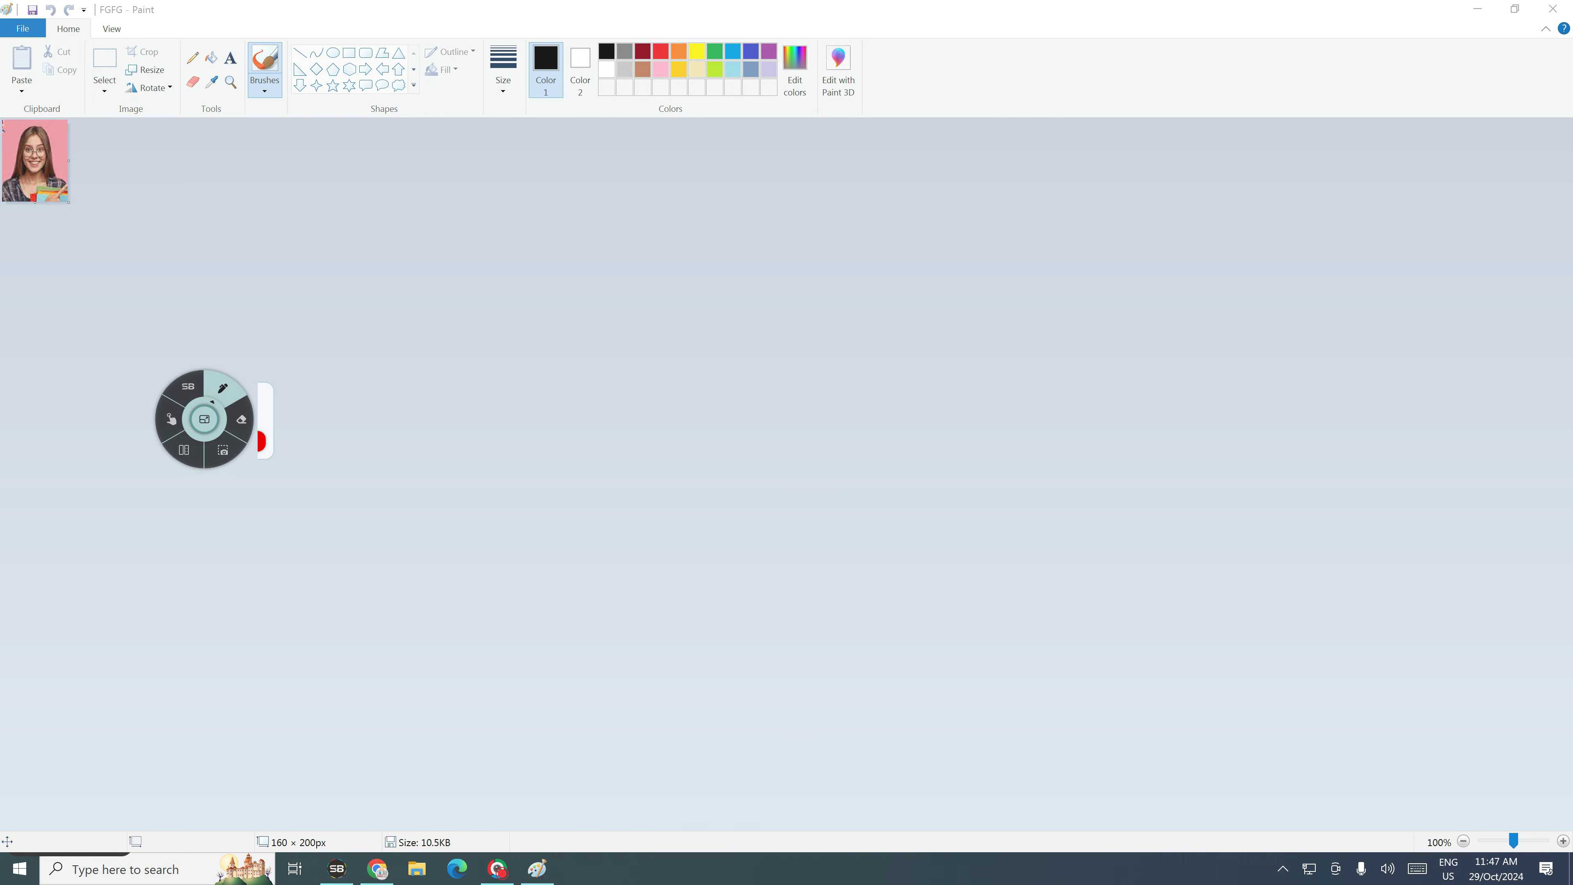
{"action": "mouse_move", "coordinate": [162, 60]}
{"action": "left_mouse_down"}
{"action": "mouse_move", "coordinate": [123, 78]}
{"action": "mouse_move", "coordinate": [168, 65]}
{"action": "left_mouse_up"}
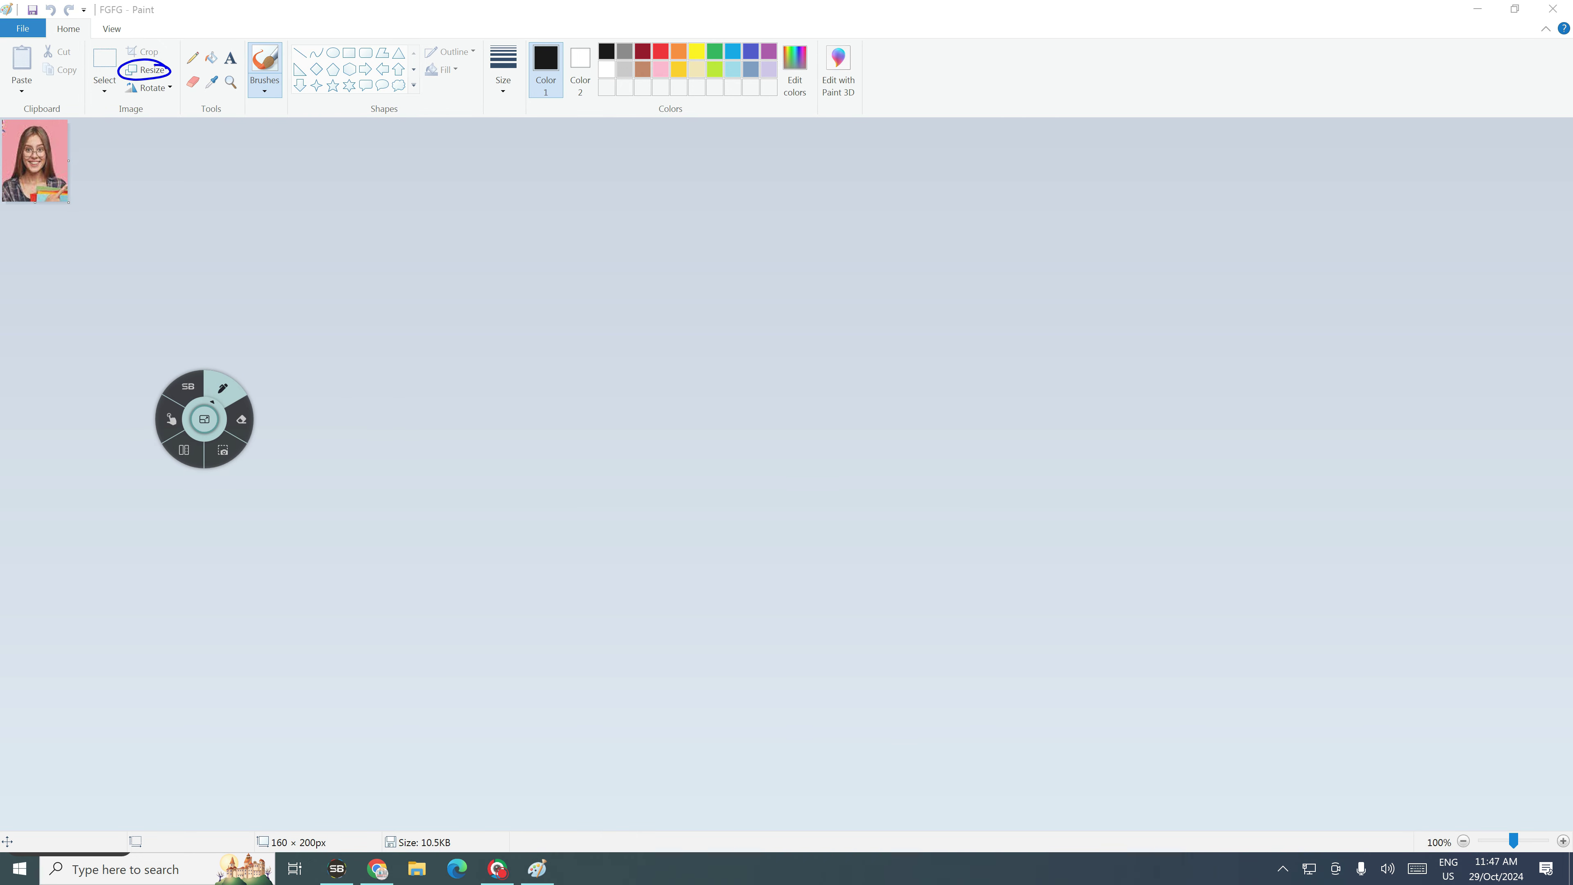
{"action": "left_click", "coordinate": [171, 419]}
{"action": "key", "text": "ctrl+w"}
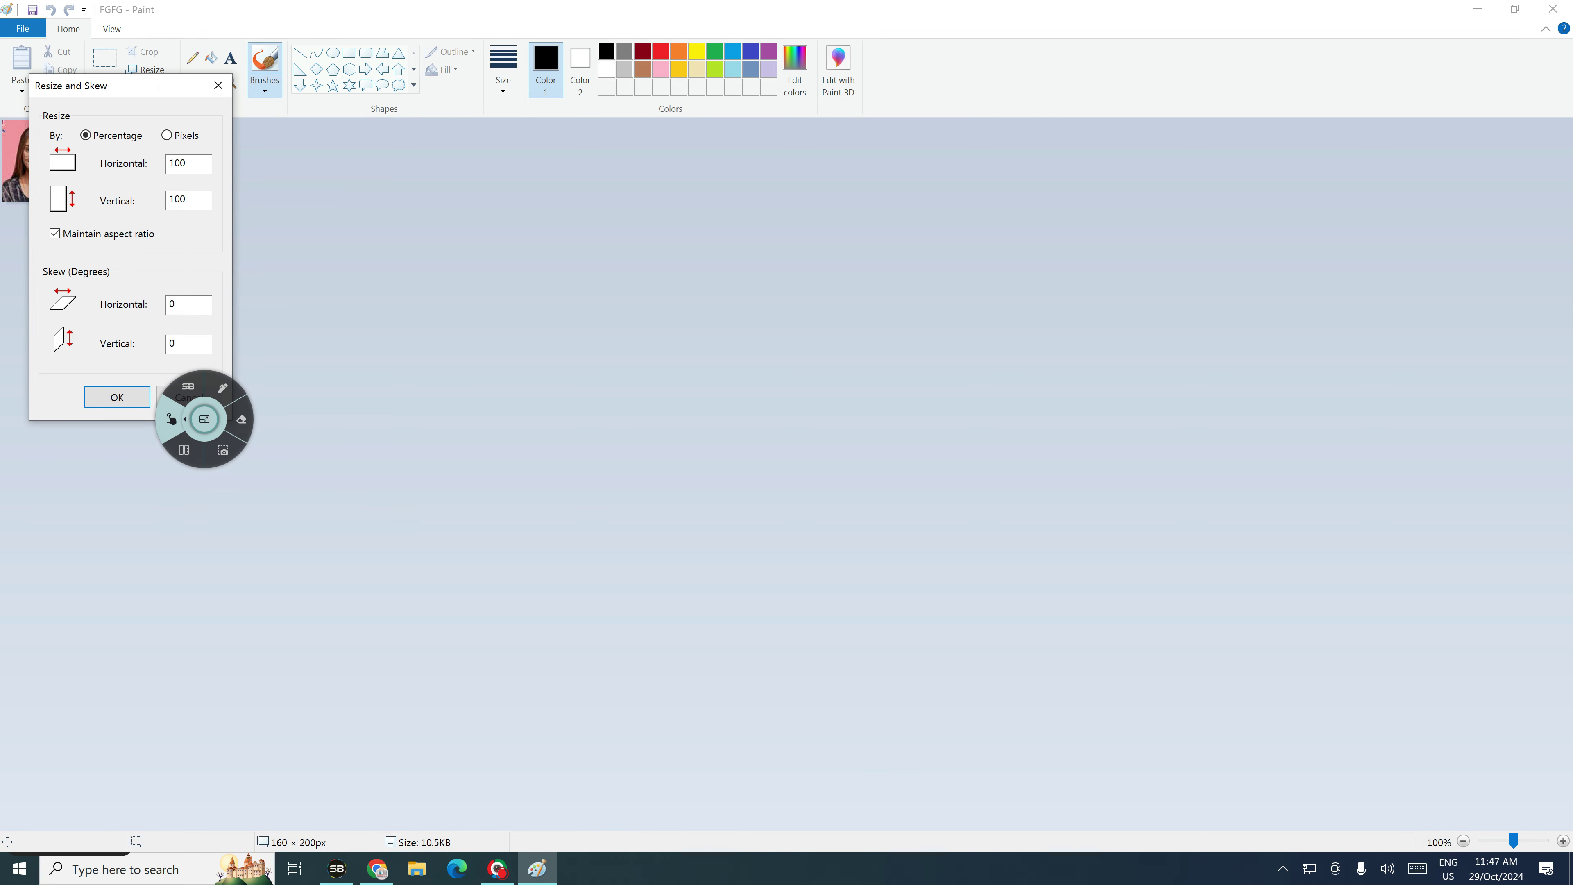
Step: Resize FGFG to 160 × 200 pixels and return to the portal in Chrome
{"action": "left_click", "coordinate": [223, 387]}
{"action": "mouse_move", "coordinate": [180, 118]}
{"action": "left_mouse_down"}
{"action": "mouse_move", "coordinate": [213, 148]}
{"action": "mouse_move", "coordinate": [166, 122]}
{"action": "left_mouse_up"}
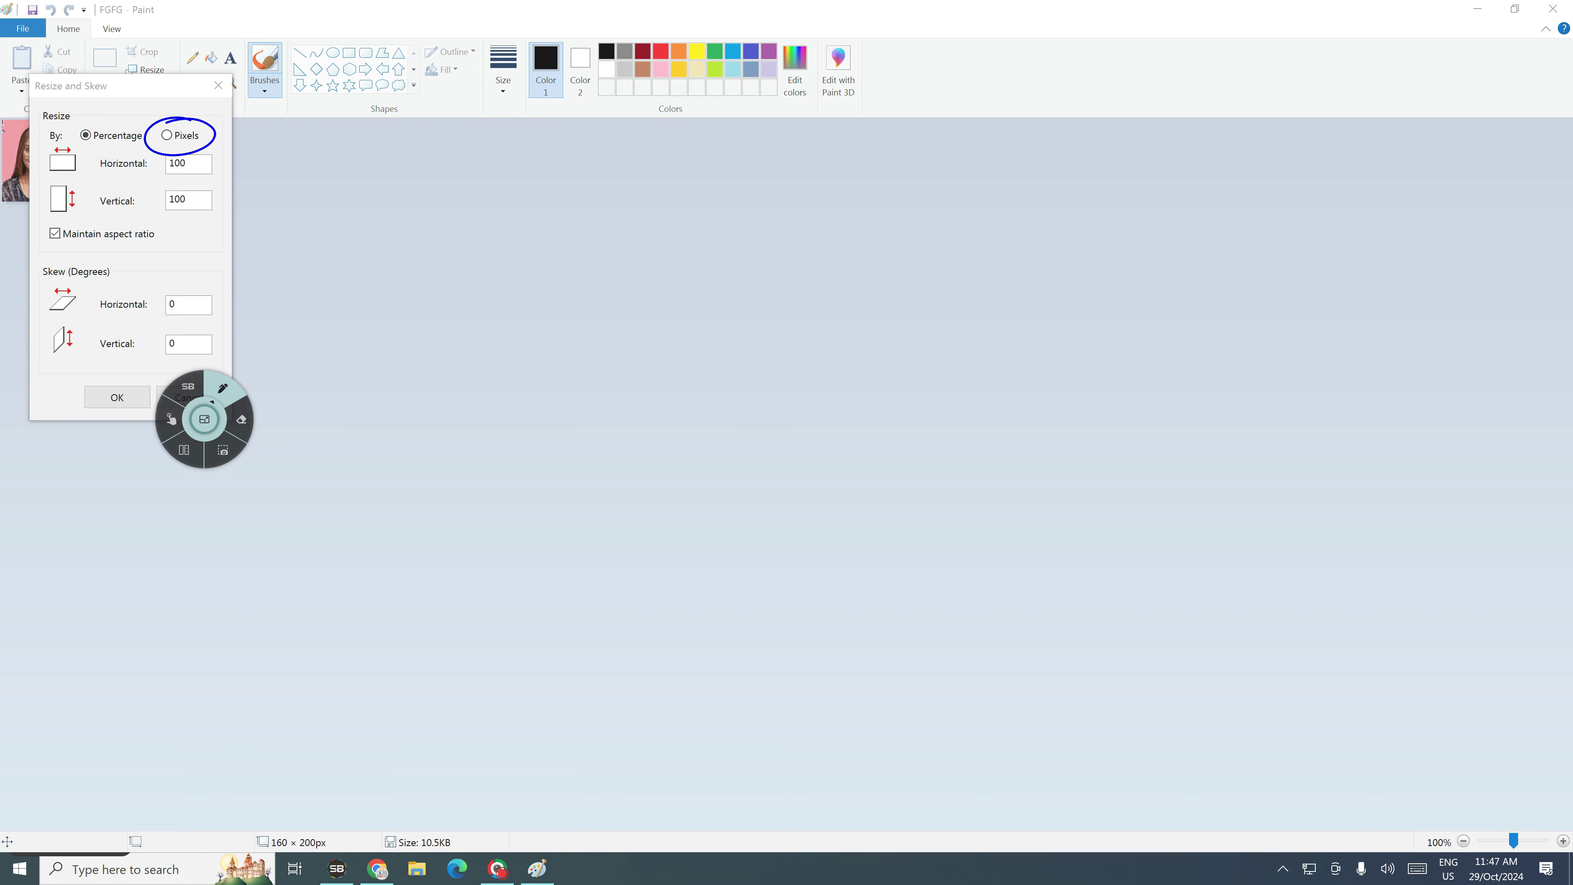
{"action": "left_click", "coordinate": [171, 419]}
{"action": "left_click", "coordinate": [166, 135]}
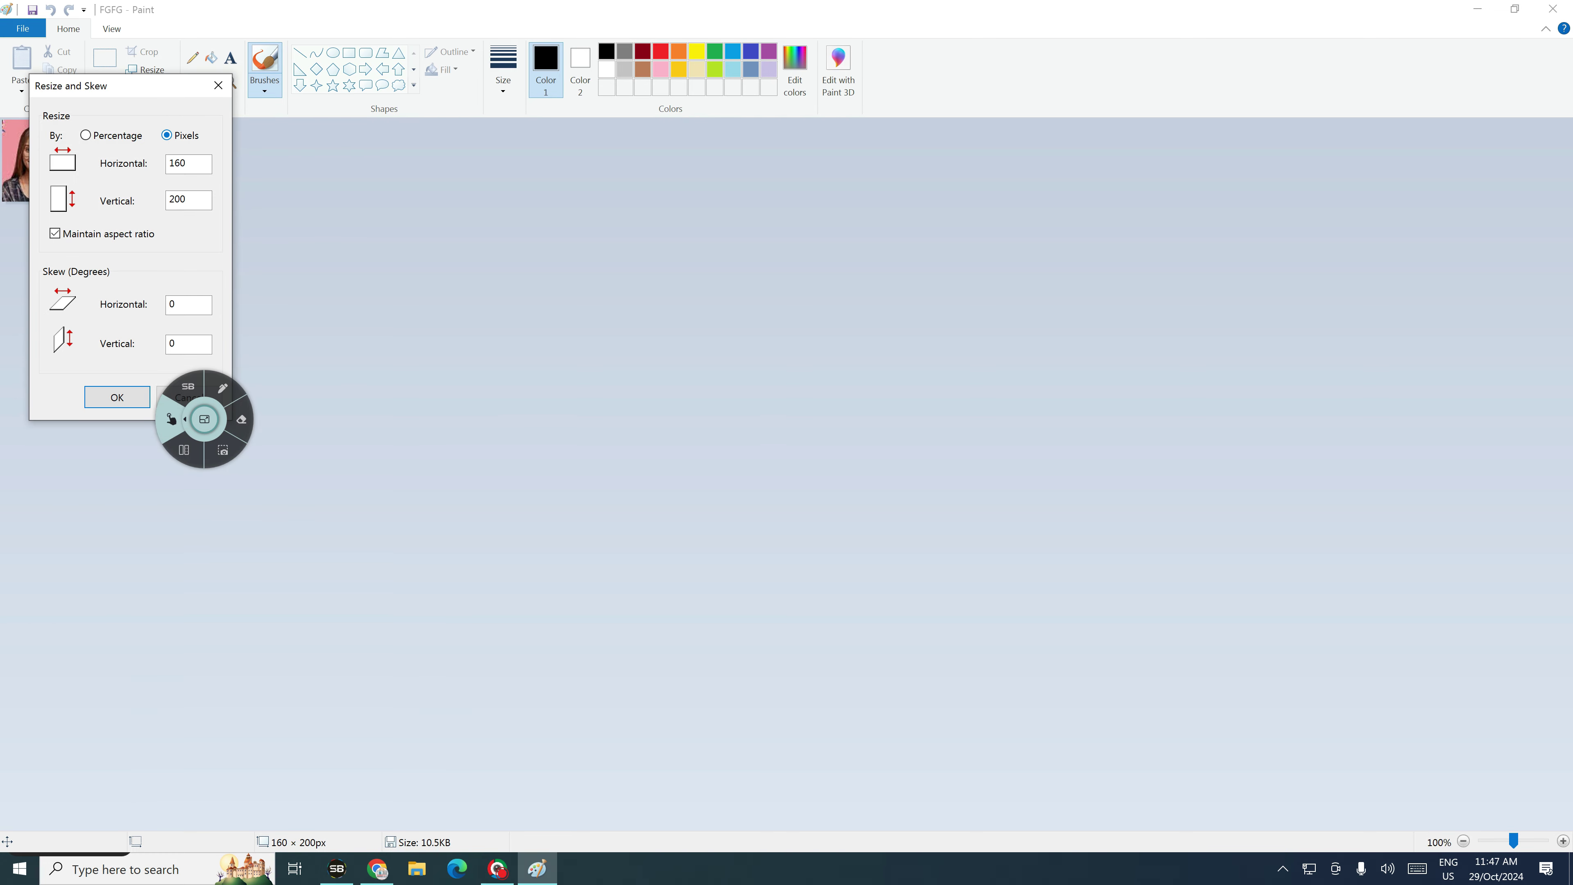
{"action": "left_click", "coordinate": [223, 387]}
{"action": "mouse_move", "coordinate": [146, 150]}
{"action": "left_mouse_down"}
{"action": "mouse_move", "coordinate": [87, 162]}
{"action": "mouse_move", "coordinate": [211, 178]}
{"action": "mouse_move", "coordinate": [155, 147]}
{"action": "mouse_move", "coordinate": [181, 218]}
{"action": "mouse_move", "coordinate": [155, 189]}
{"action": "mouse_move", "coordinate": [113, 187]}
{"action": "left_mouse_up"}
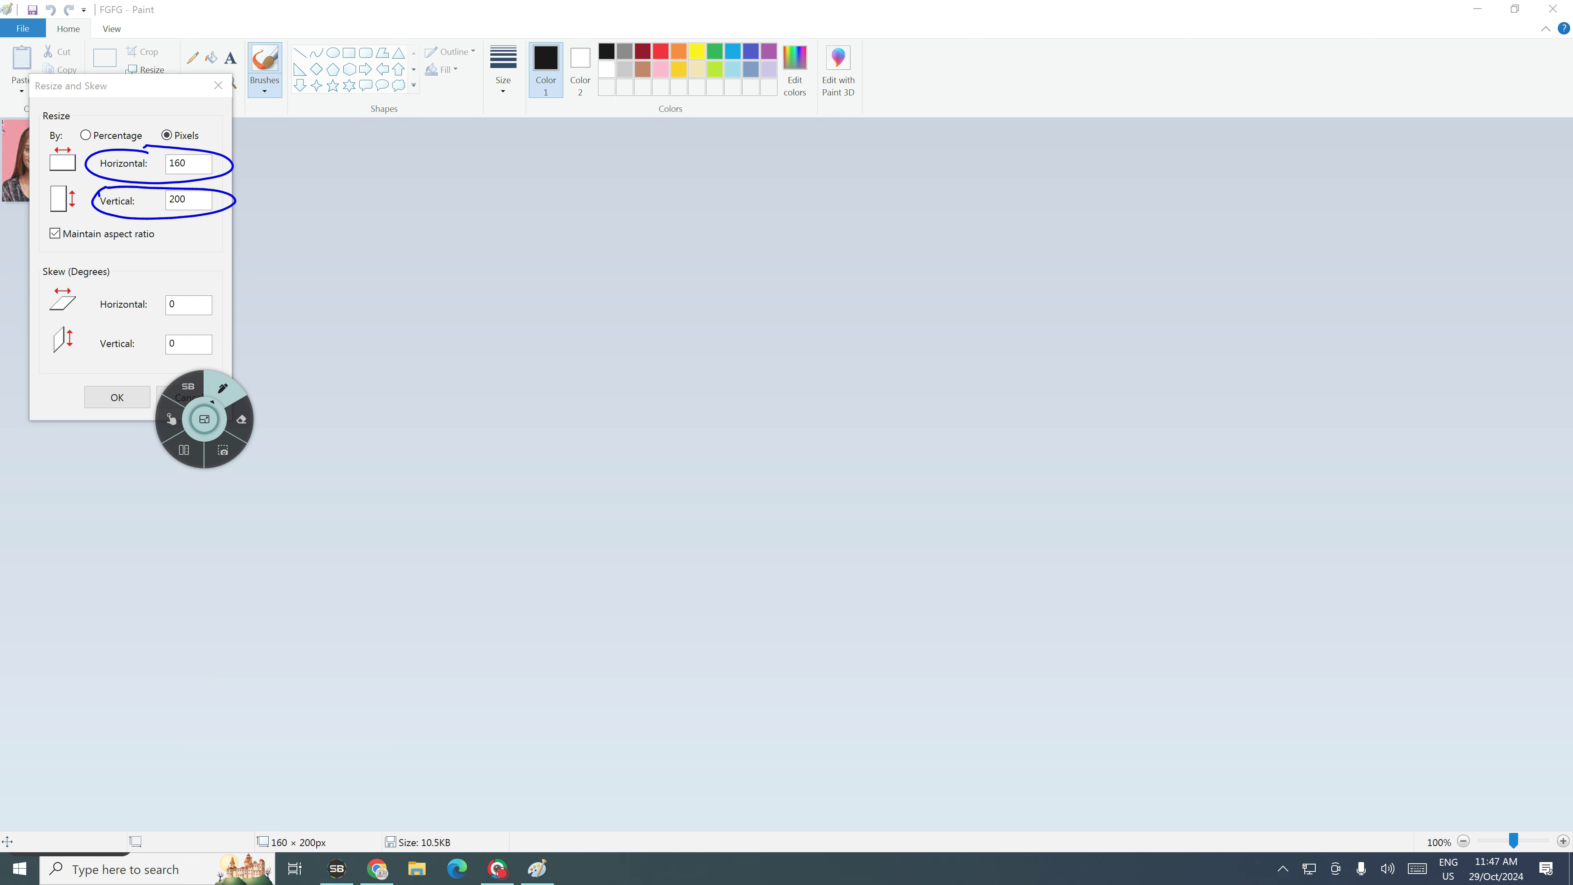
{"action": "left_click_drag", "start_coordinate": [204, 419], "coordinate": [352, 386]}
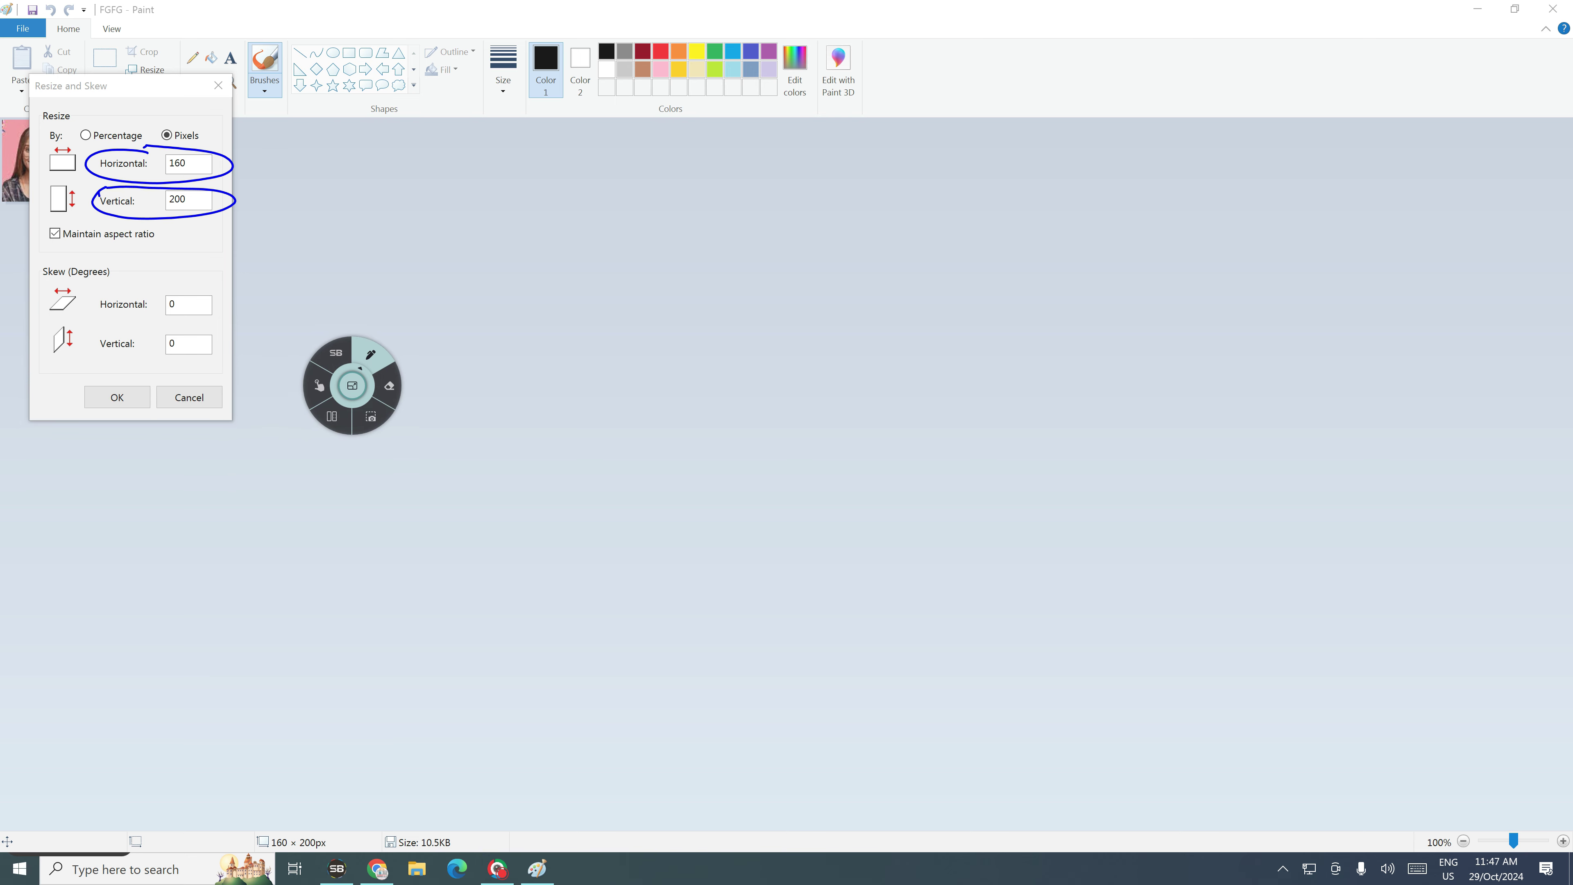
{"action": "mouse_move", "coordinate": [147, 381]}
{"action": "left_mouse_down"}
{"action": "mouse_move", "coordinate": [83, 391]}
{"action": "mouse_move", "coordinate": [148, 374]}
{"action": "left_mouse_up"}
{"action": "left_click", "coordinate": [318, 385]}
{"action": "key", "text": "Return"}
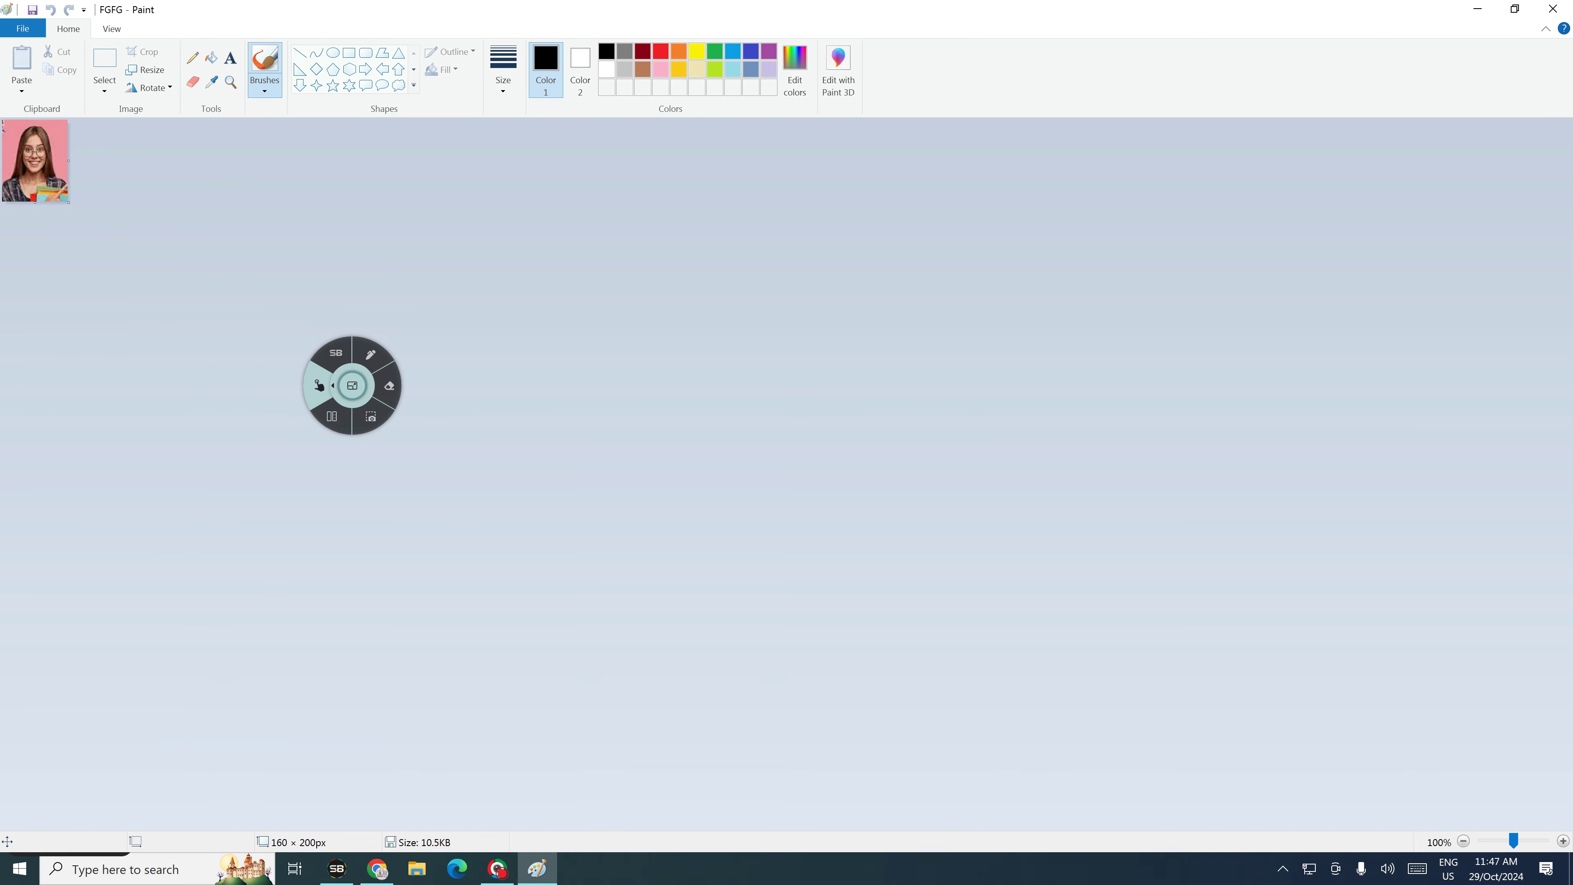
{"action": "key", "text": "alt+Tab"}
Step: Choose FGFG.jpeg from Downloads as the applicant photo
{"action": "left_click", "coordinate": [883, 347]}
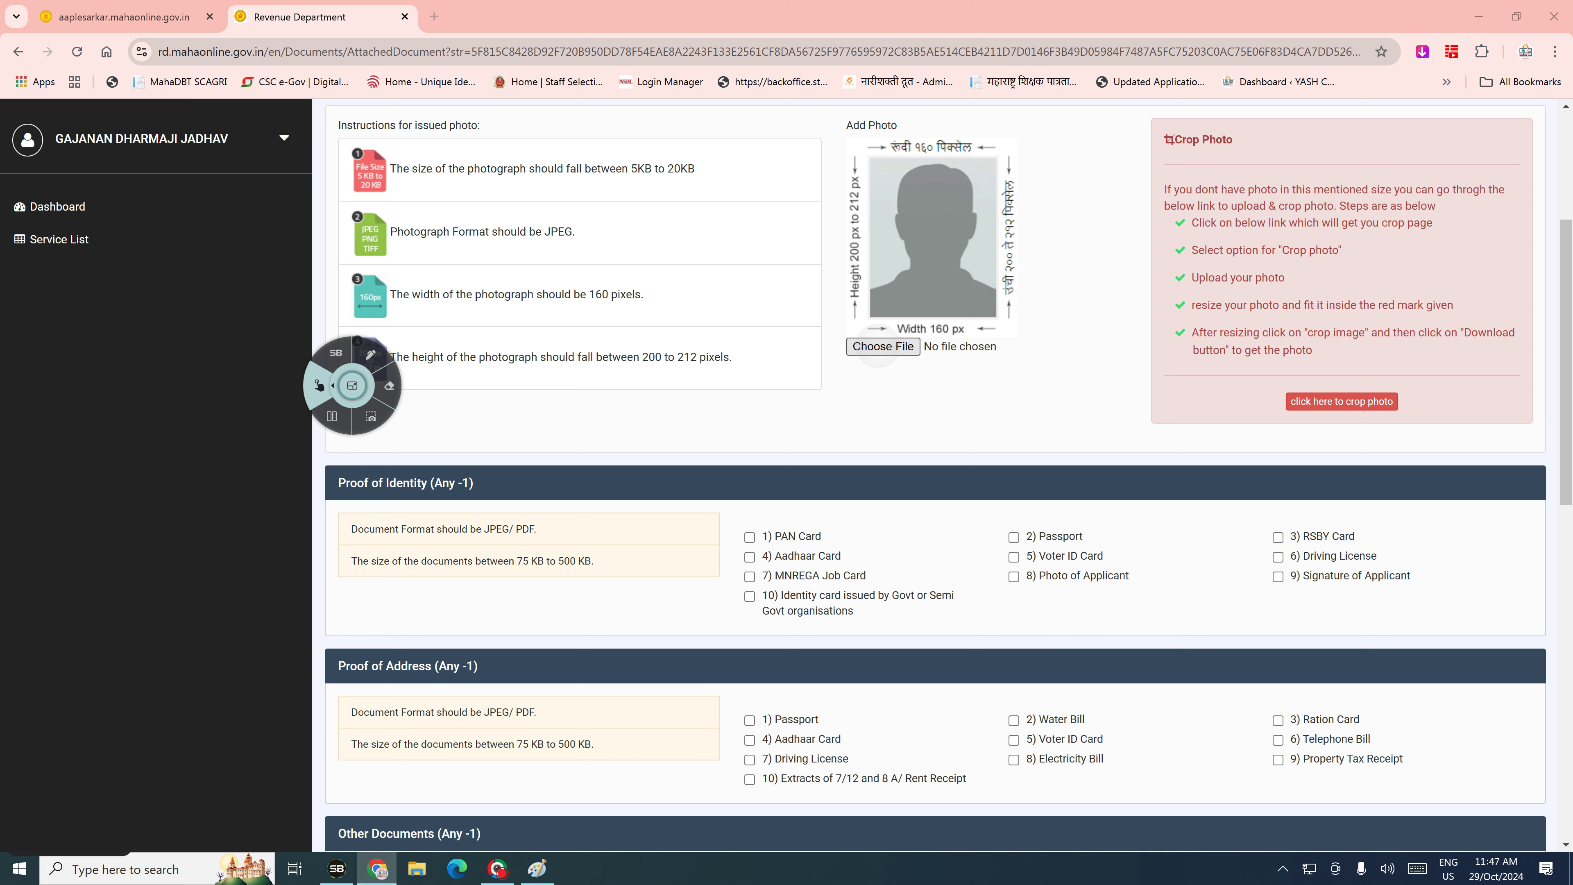
{"action": "left_click", "coordinate": [381, 146]}
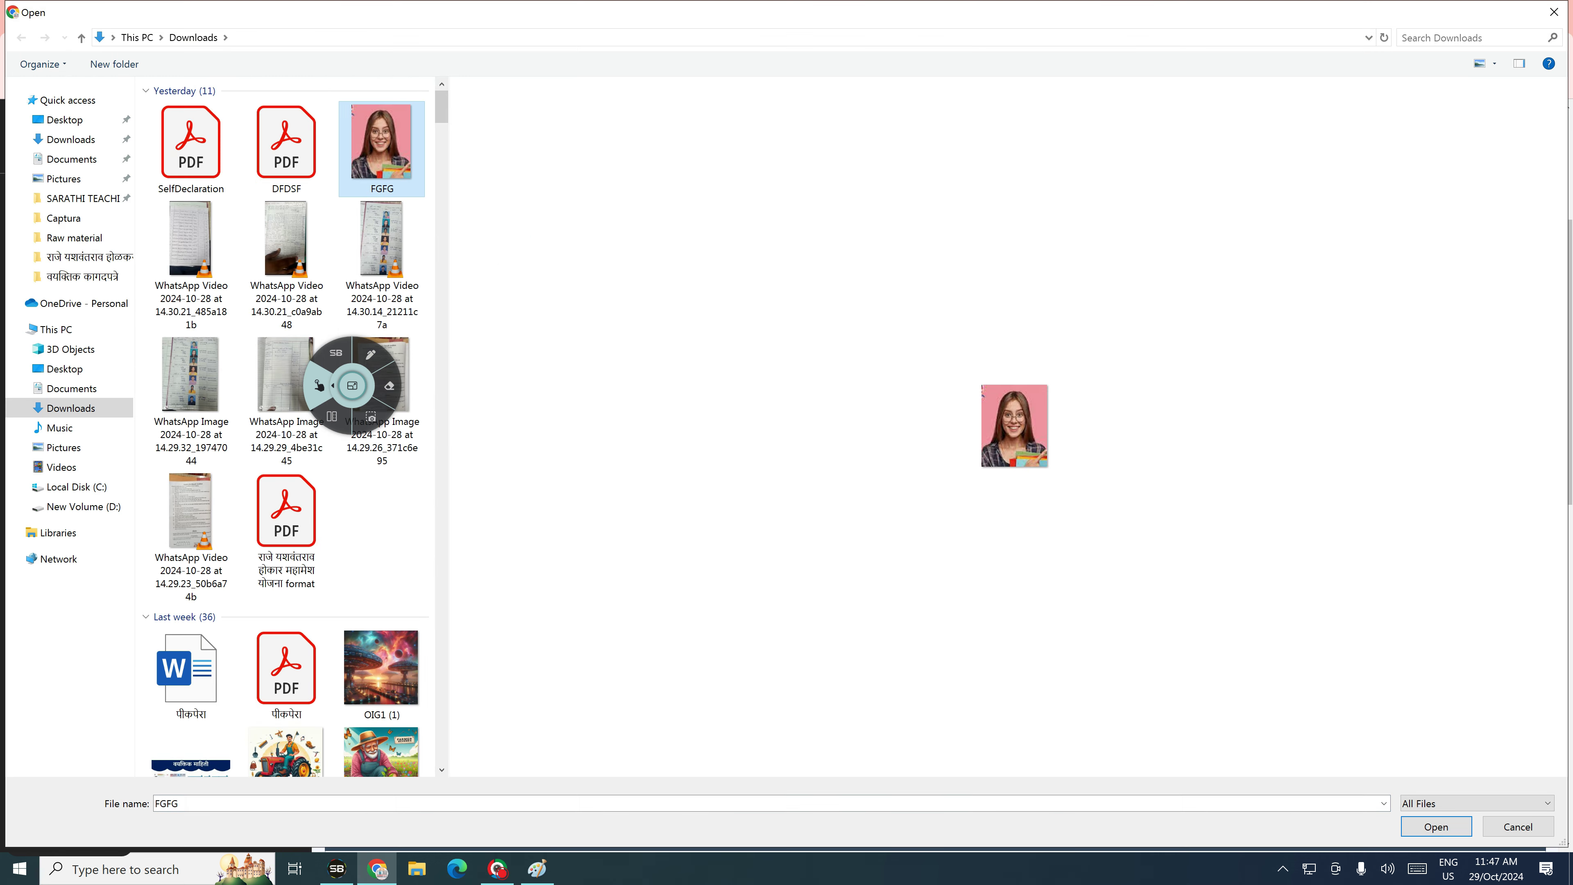
{"action": "left_click", "coordinate": [1436, 826]}
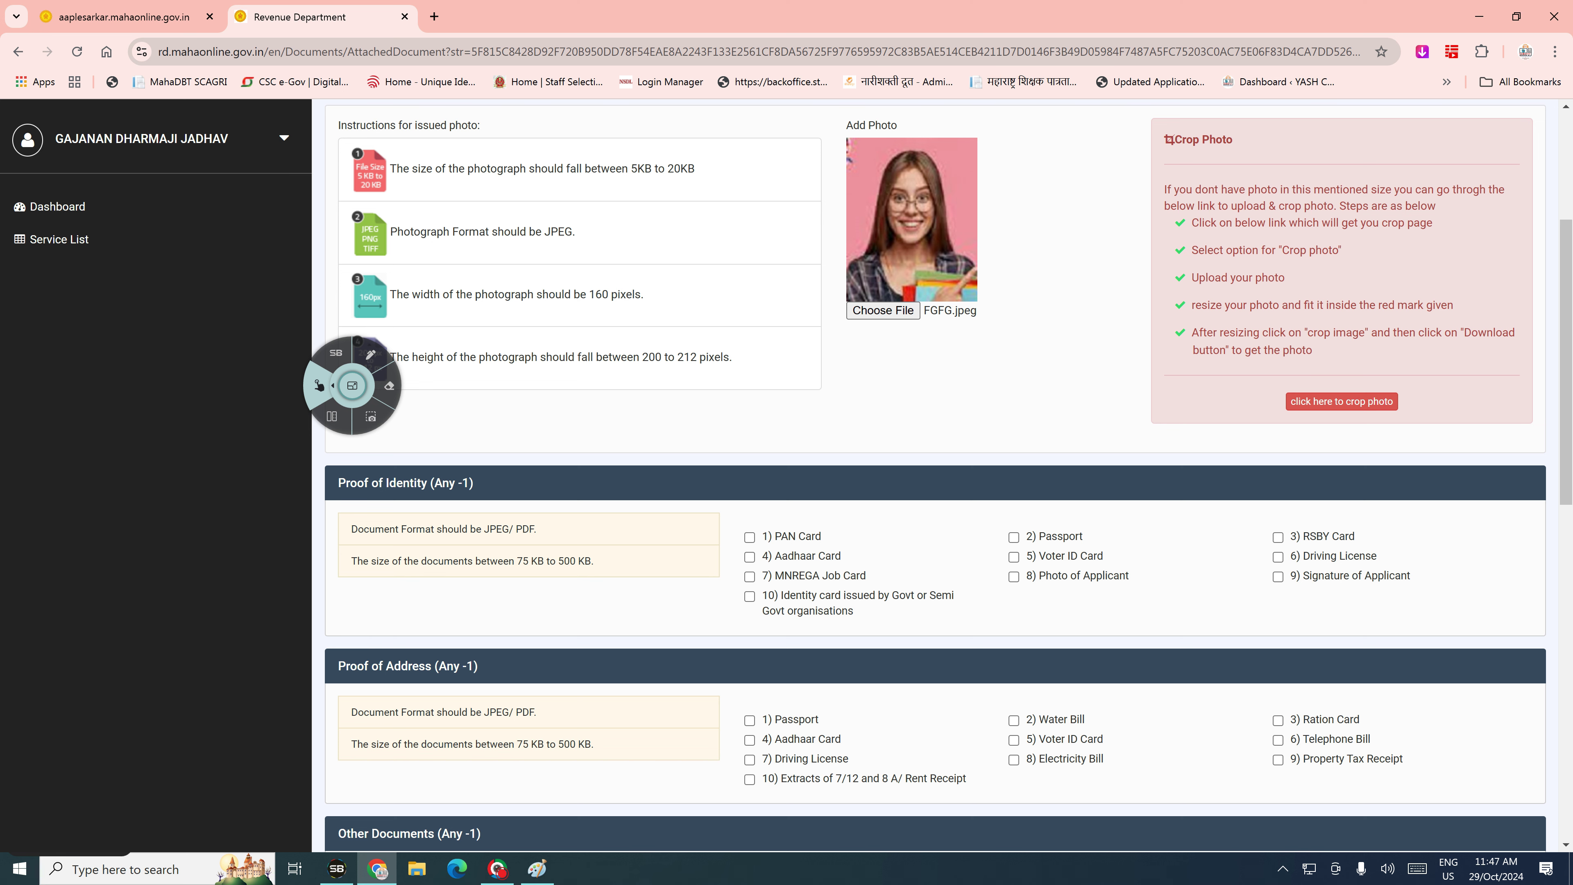
{"action": "scroll", "coordinate": [319, 386], "scroll_direction": "down", "scroll_amount": 5}
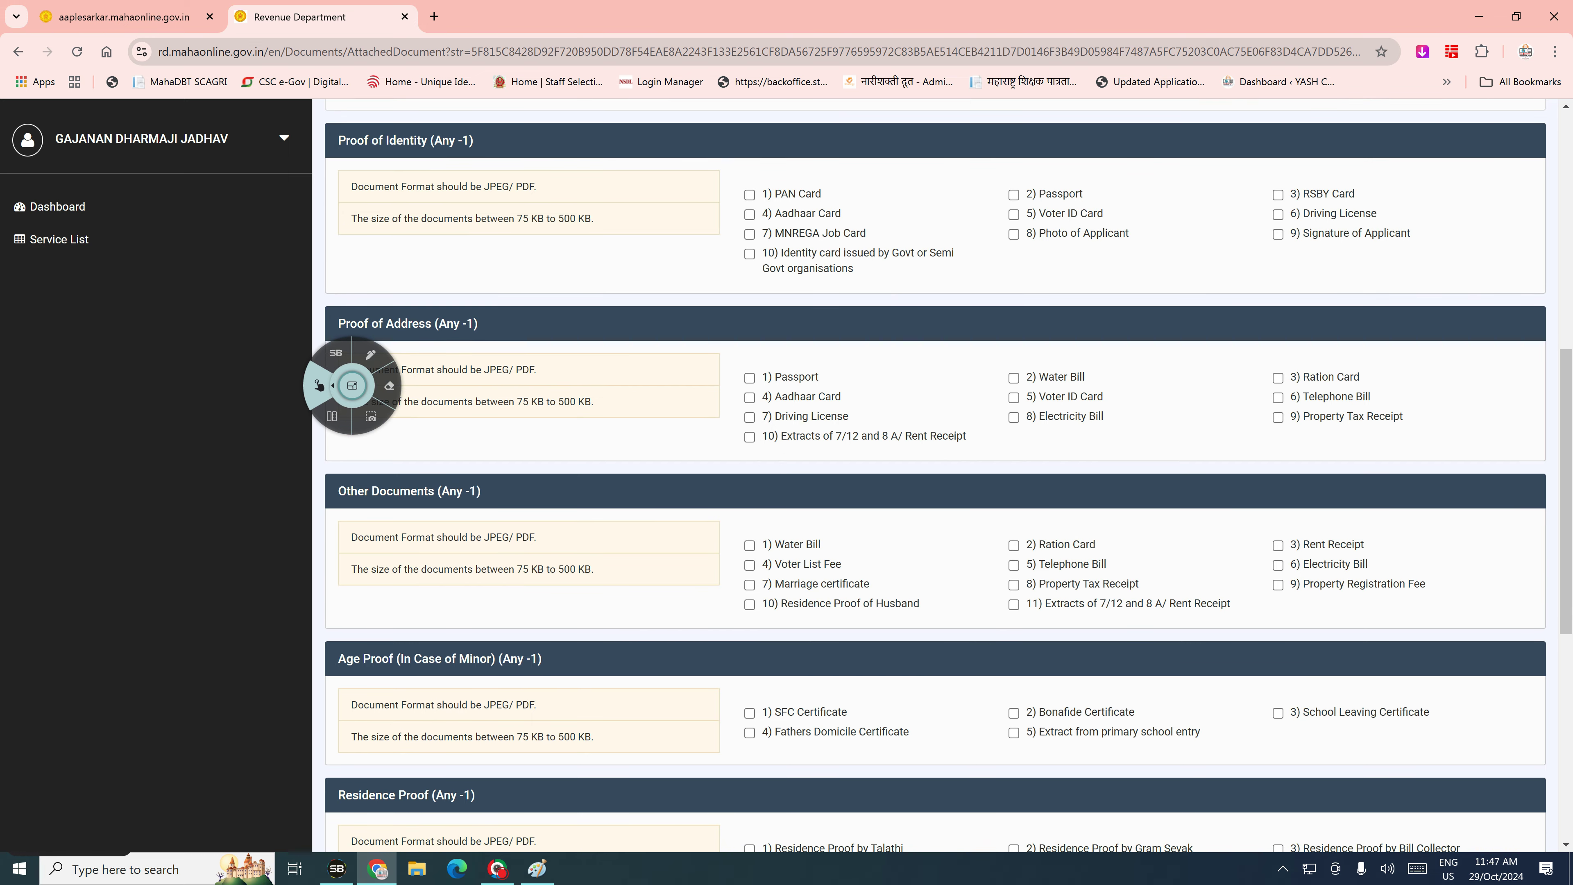
Step: Tick Aadhaar Card as proof of identity and select the Upload File option
{"action": "left_click", "coordinate": [370, 354]}
{"action": "mouse_move", "coordinate": [358, 119]}
{"action": "left_mouse_down"}
{"action": "mouse_move", "coordinate": [329, 128]}
{"action": "mouse_move", "coordinate": [496, 124]}
{"action": "mouse_move", "coordinate": [337, 137]}
{"action": "left_mouse_up"}
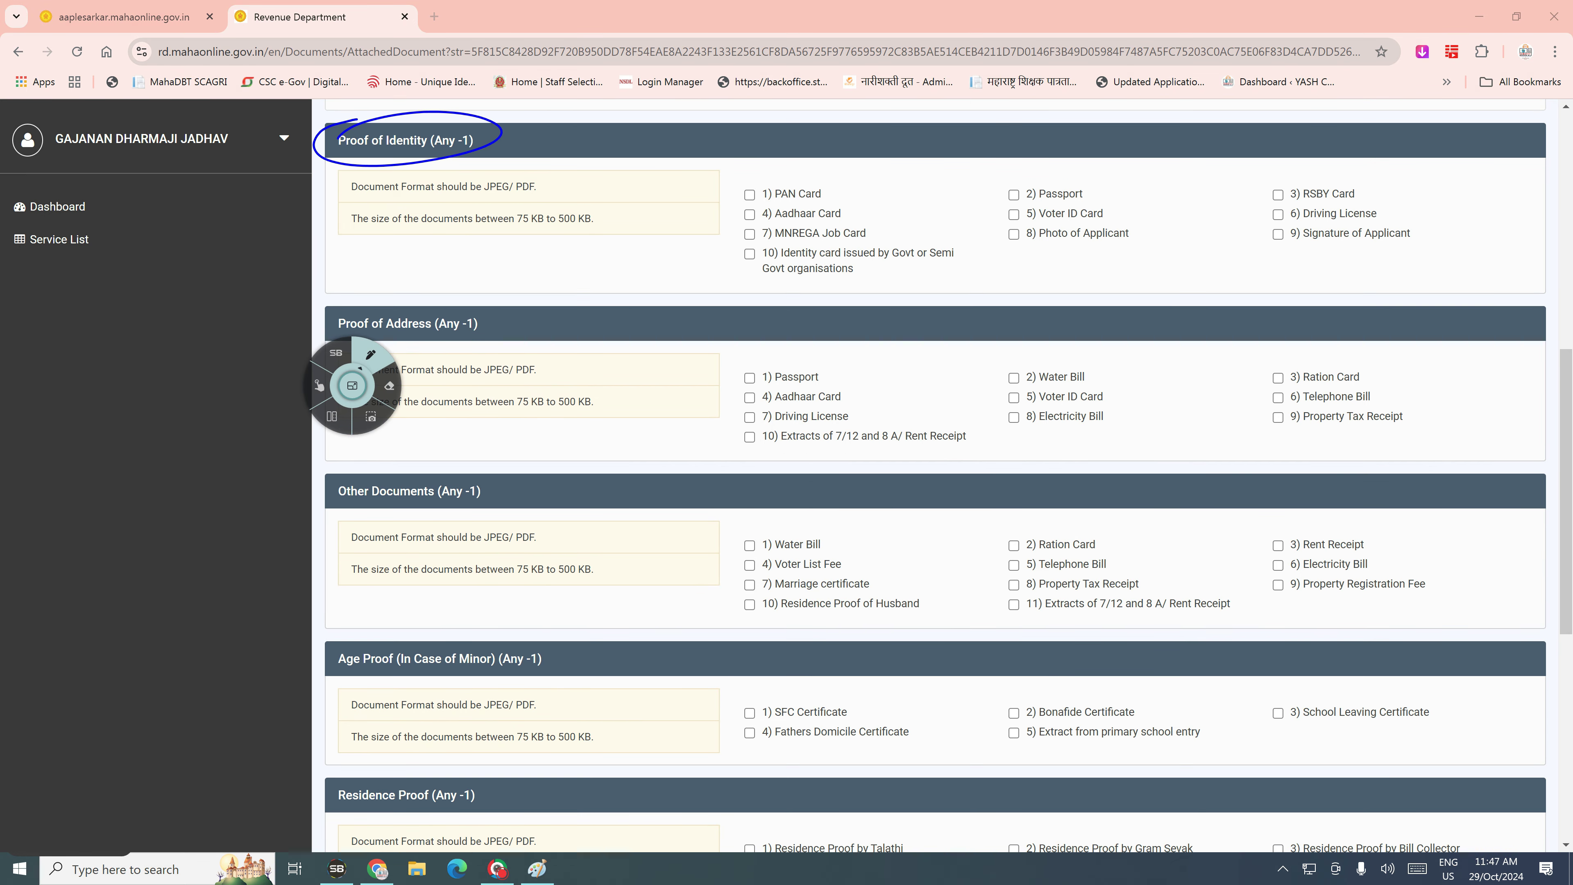
{"action": "mouse_move", "coordinate": [767, 204]}
{"action": "left_mouse_down"}
{"action": "mouse_move", "coordinate": [746, 226]}
{"action": "mouse_move", "coordinate": [768, 200]}
{"action": "mouse_move", "coordinate": [741, 205]}
{"action": "left_mouse_up"}
{"action": "left_click", "coordinate": [319, 385]}
{"action": "left_click", "coordinate": [749, 214]}
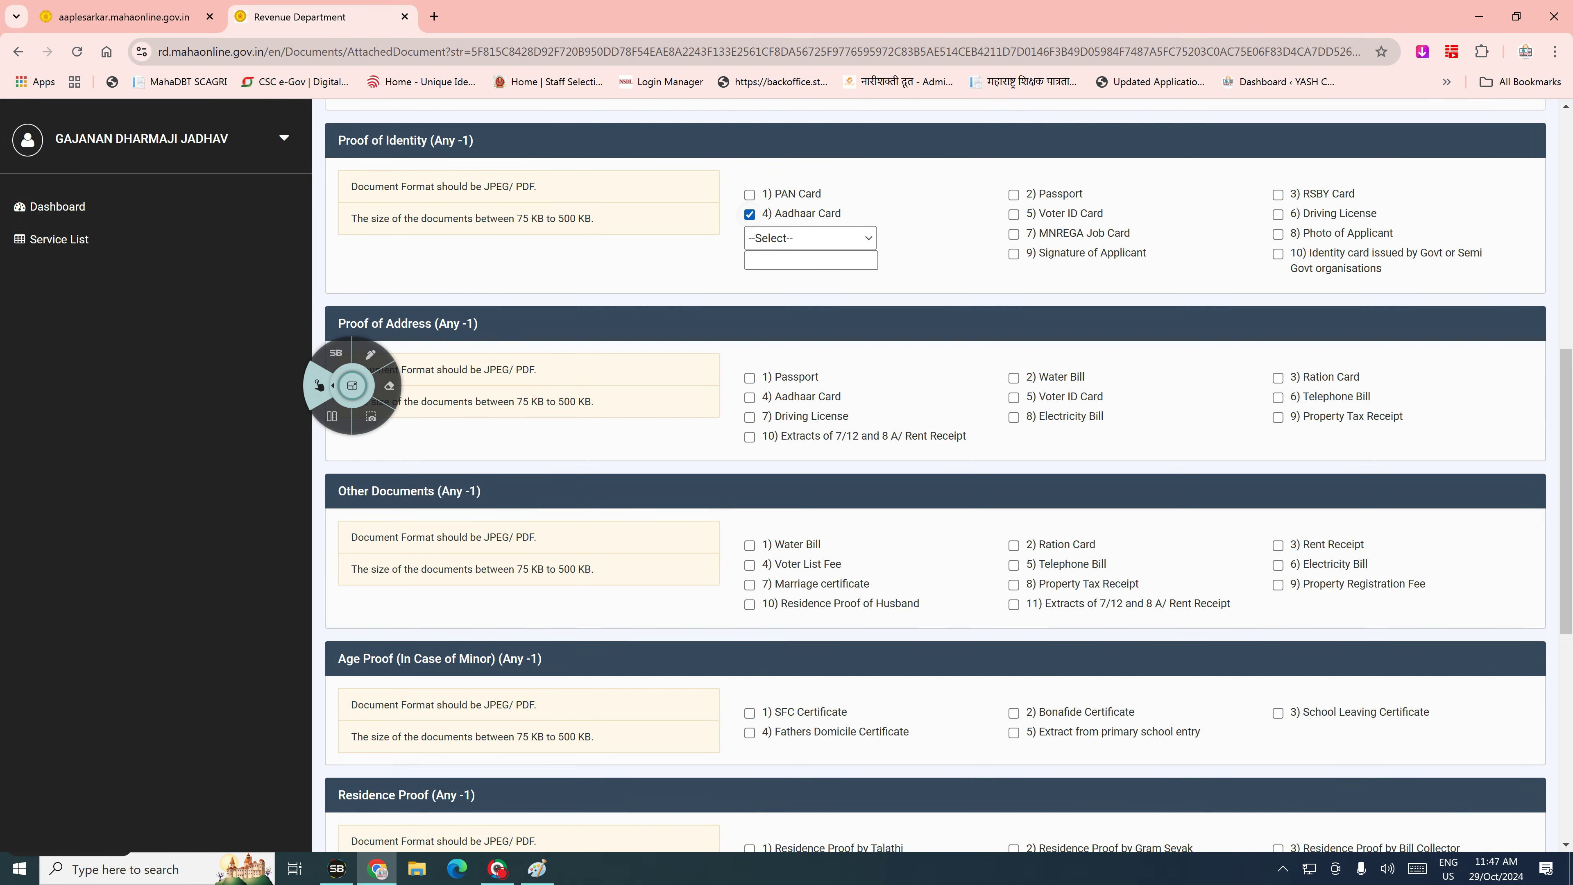
{"action": "left_click", "coordinate": [805, 238]}
{"action": "left_click", "coordinate": [768, 281]}
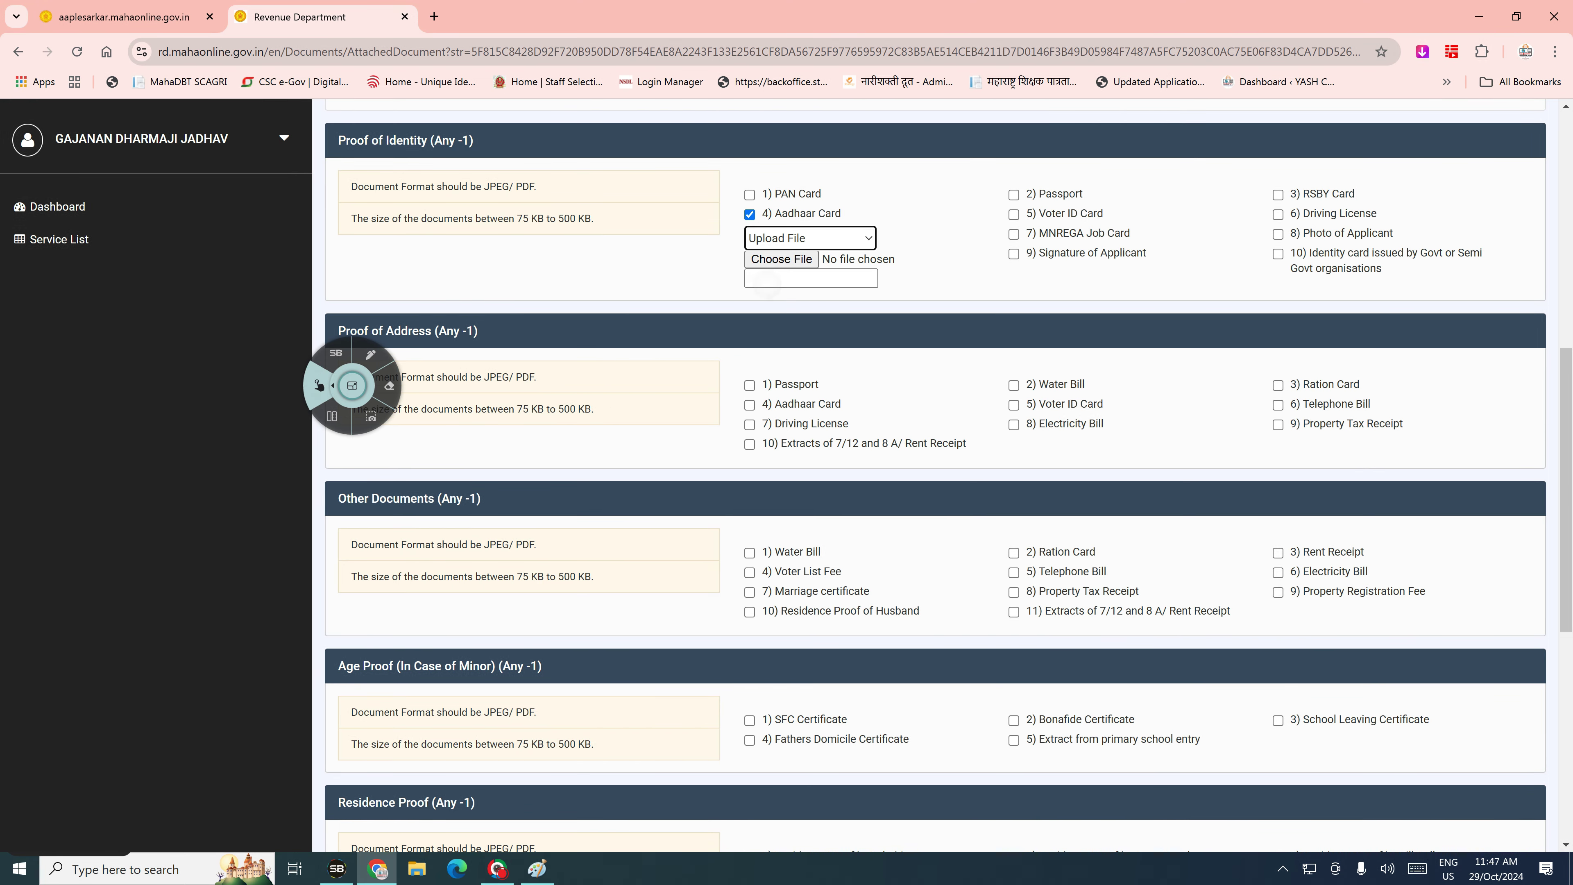
{"action": "left_click", "coordinate": [811, 278]}
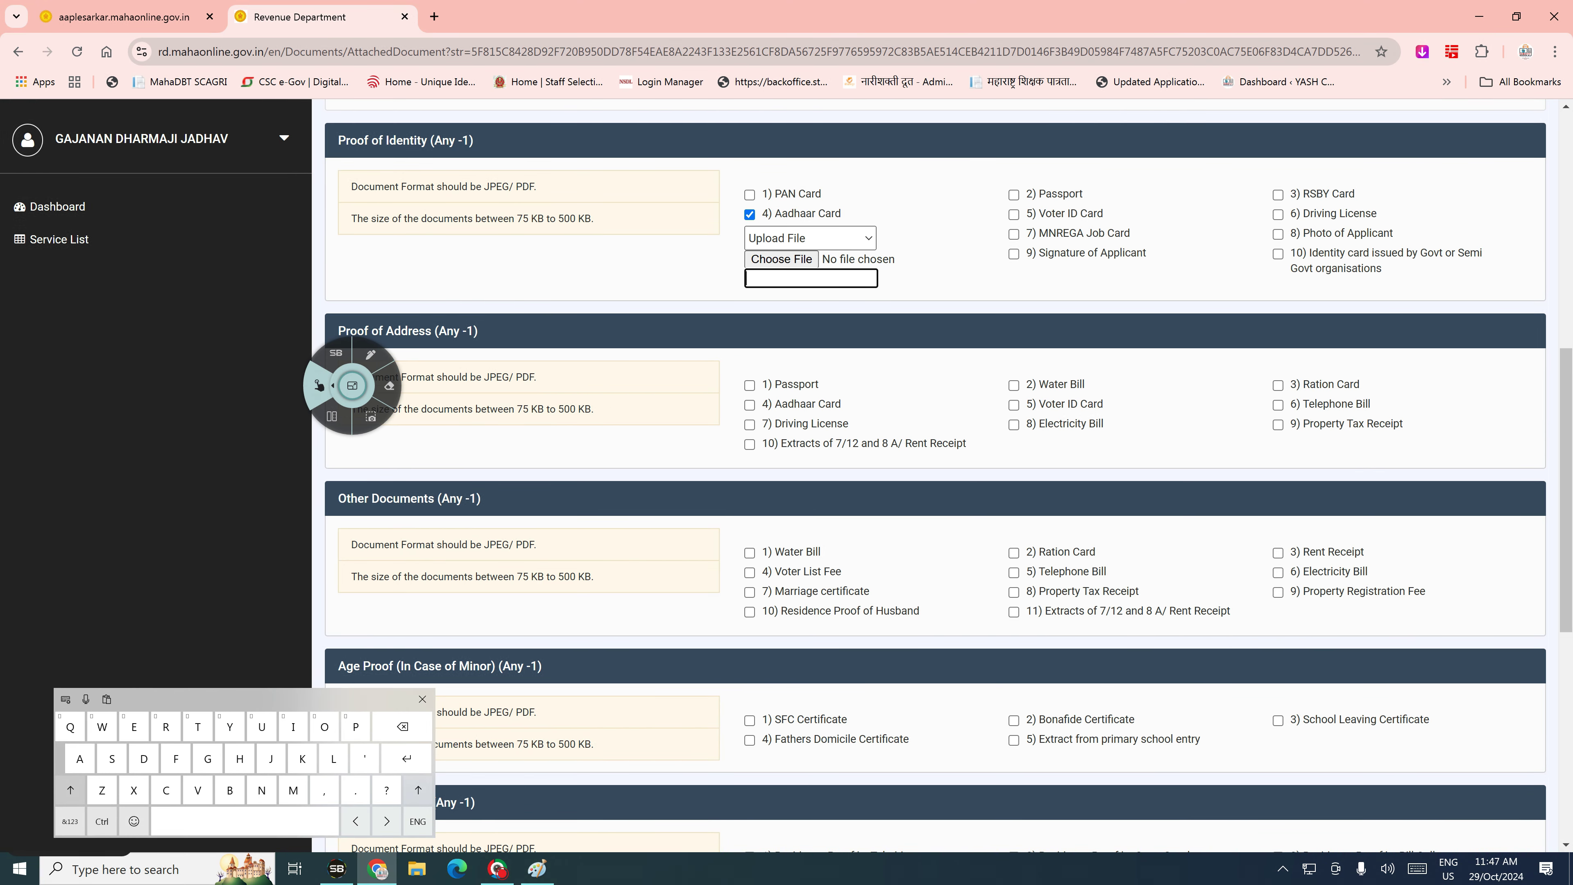
Step: Mark the empty identity number box, then attach DFDSF.pdf as the identity proof
{"action": "left_click", "coordinate": [371, 354]}
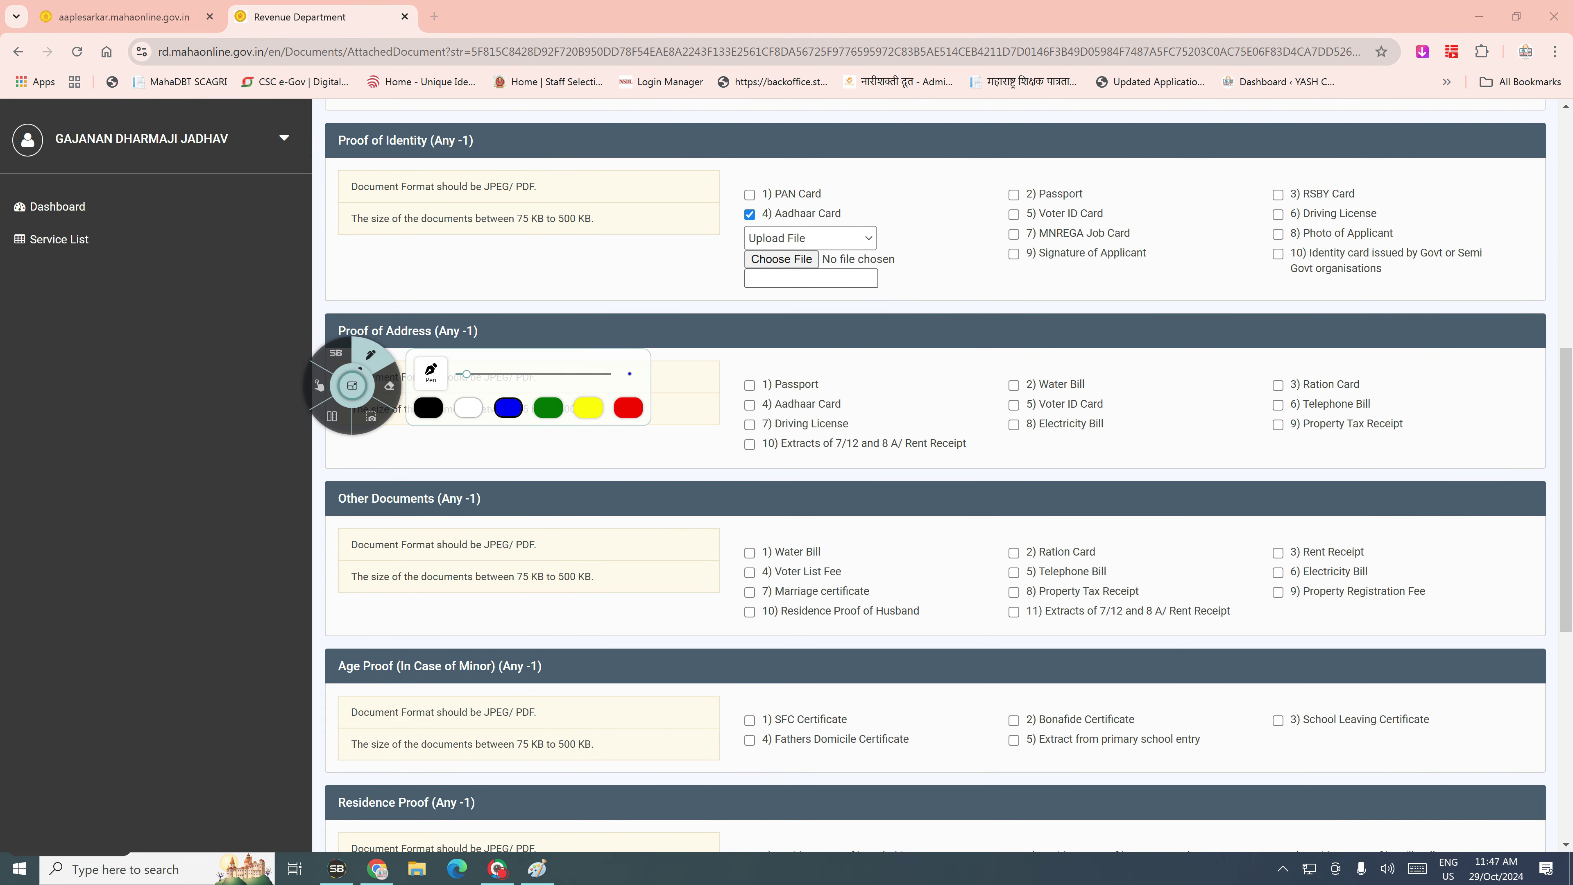
{"action": "mouse_move", "coordinate": [777, 300]}
{"action": "left_mouse_down"}
{"action": "mouse_move", "coordinate": [787, 322]}
{"action": "mouse_move", "coordinate": [805, 319]}
{"action": "left_mouse_up"}
{"action": "mouse_move", "coordinate": [817, 299]}
{"action": "left_mouse_down"}
{"action": "mouse_move", "coordinate": [815, 322]}
{"action": "mouse_move", "coordinate": [835, 301]}
{"action": "mouse_move", "coordinate": [849, 316]}
{"action": "left_mouse_up"}
{"action": "mouse_move", "coordinate": [861, 296]}
{"action": "left_mouse_down"}
{"action": "mouse_move", "coordinate": [862, 319]}
{"action": "mouse_move", "coordinate": [898, 323]}
{"action": "mouse_move", "coordinate": [942, 321]}
{"action": "mouse_move", "coordinate": [960, 299]}
{"action": "mouse_move", "coordinate": [892, 293]}
{"action": "left_mouse_up"}
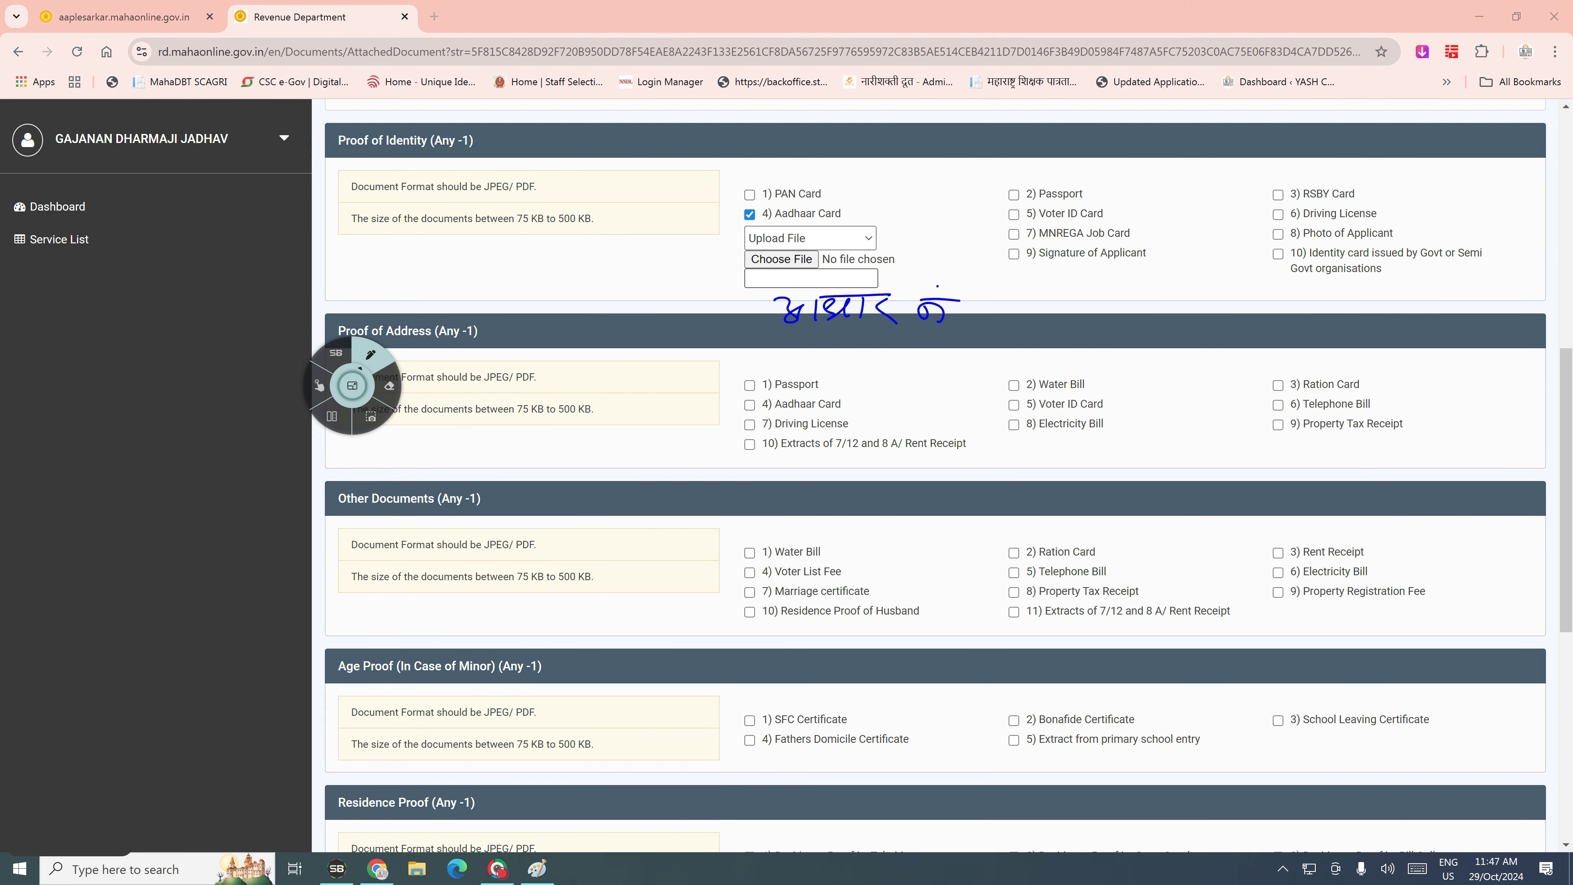
{"action": "left_click_drag", "start_coordinate": [747, 278], "coordinate": [858, 277]}
{"action": "left_click", "coordinate": [319, 385]}
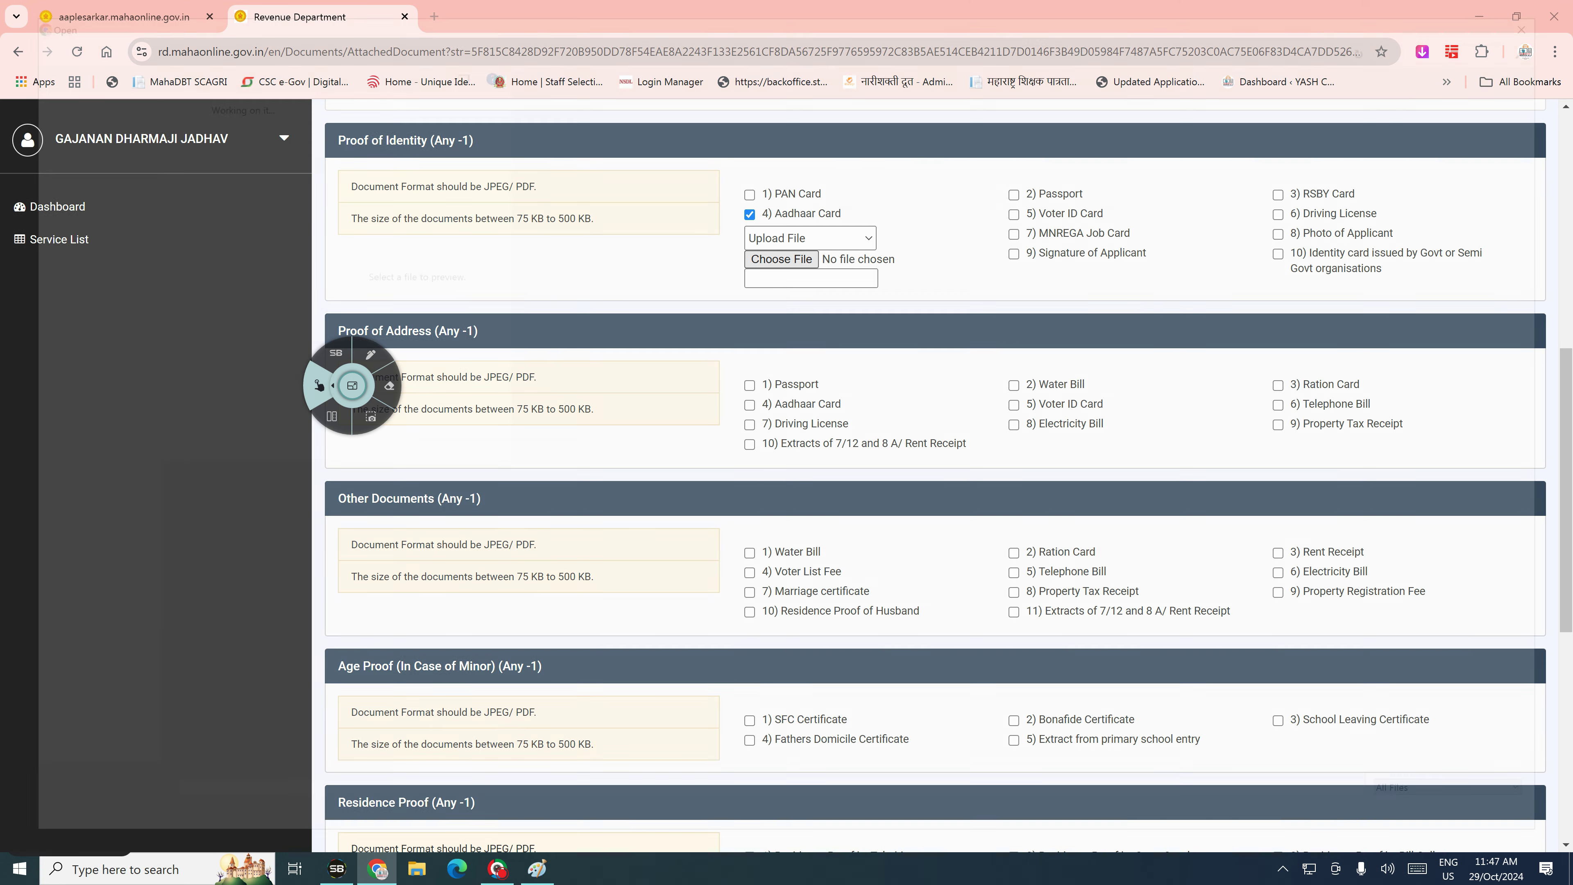
{"action": "left_click", "coordinate": [780, 259]}
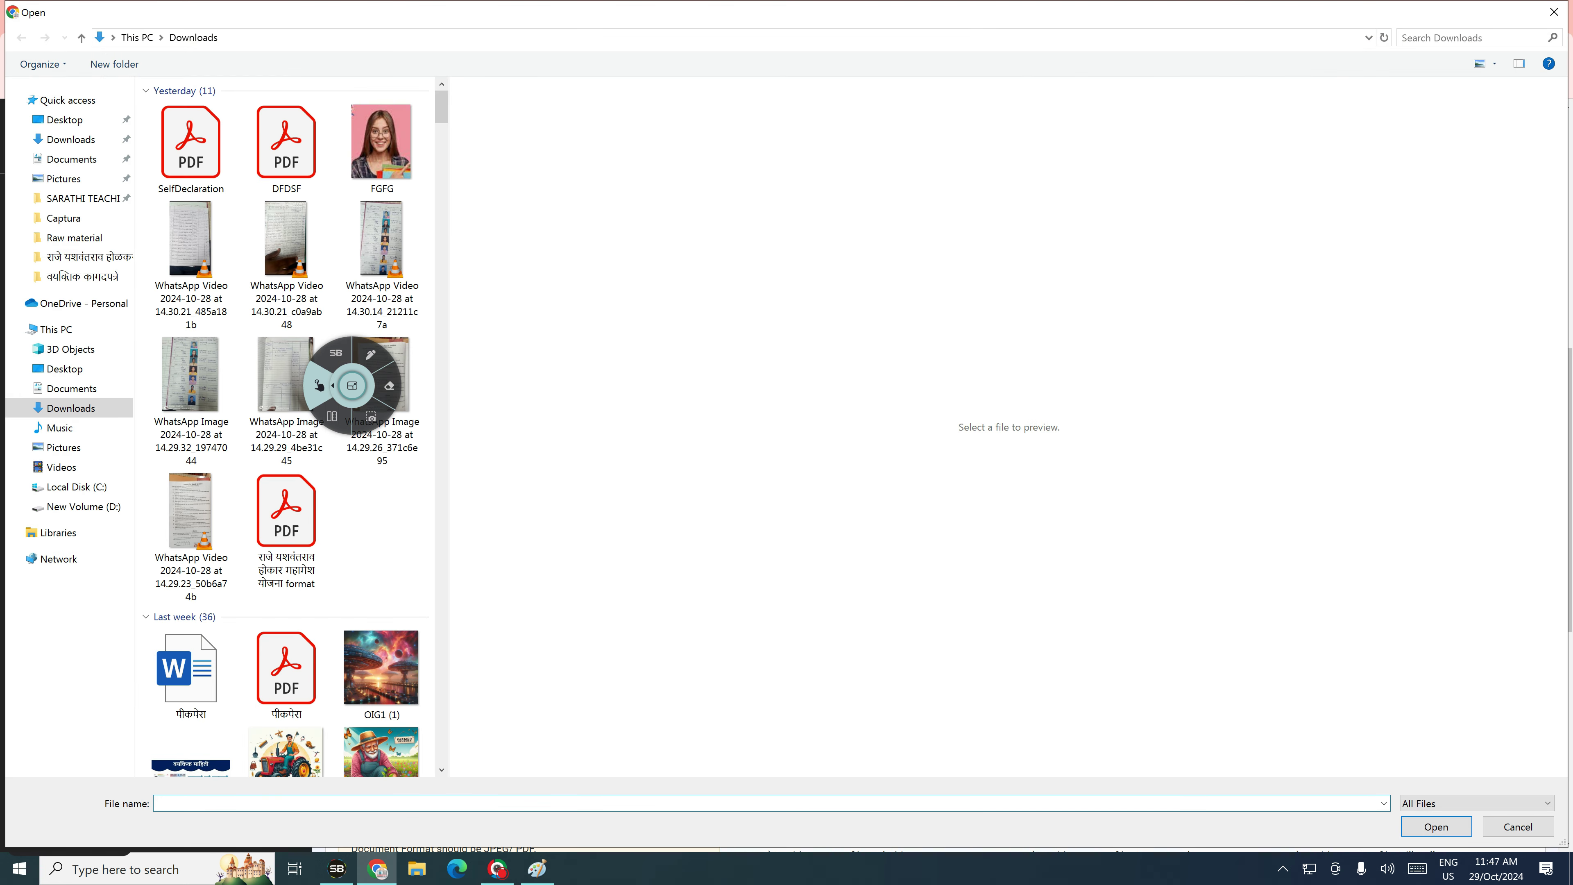
{"action": "left_click", "coordinate": [286, 145]}
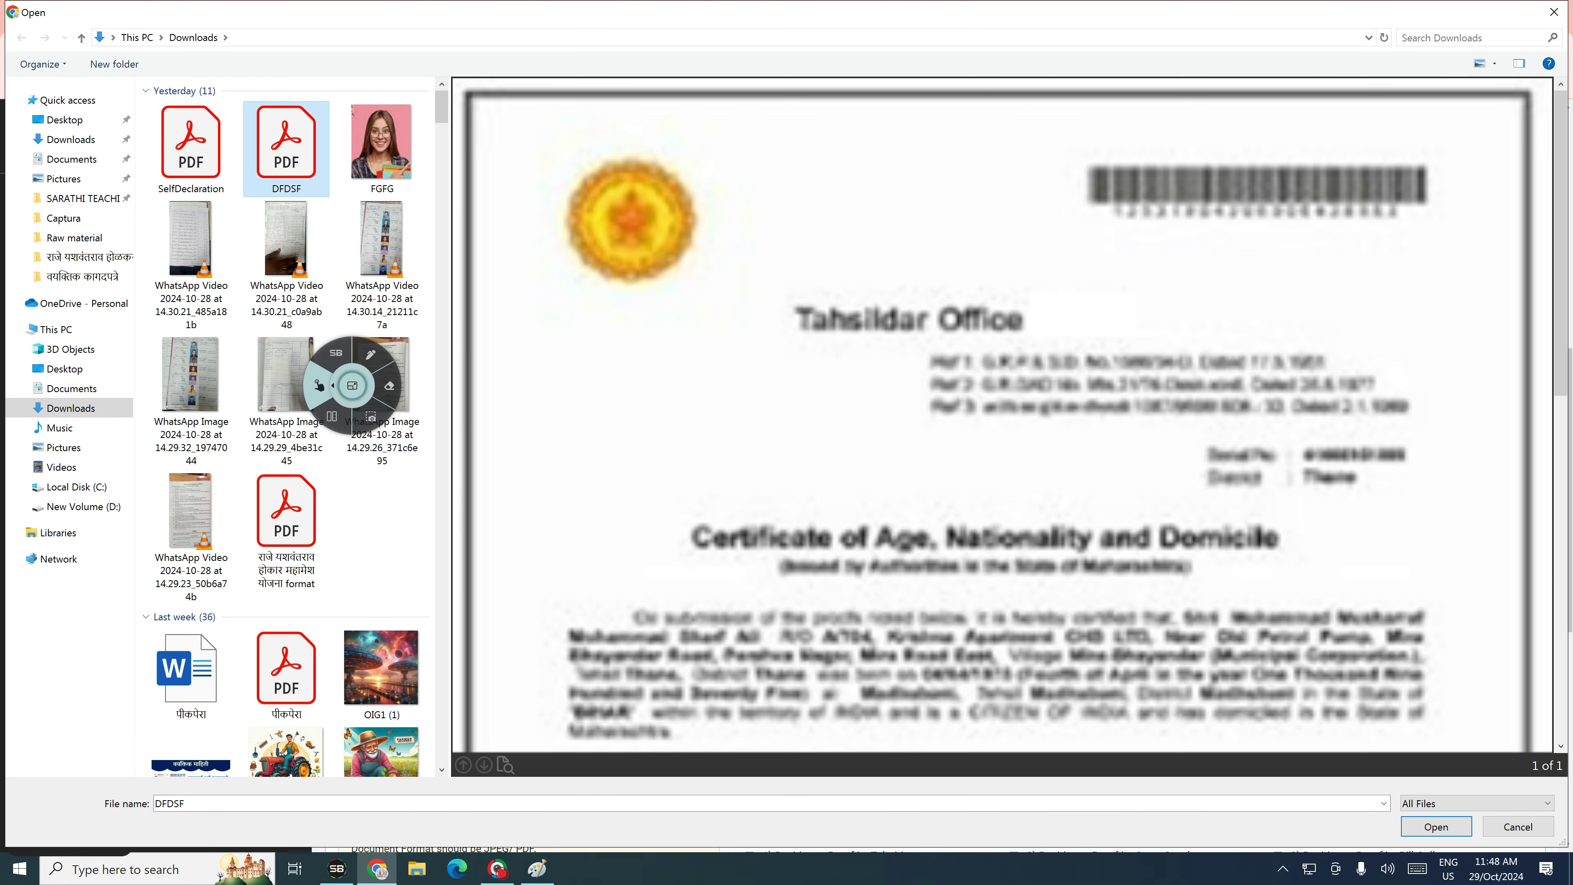
{"action": "key", "text": "Return"}
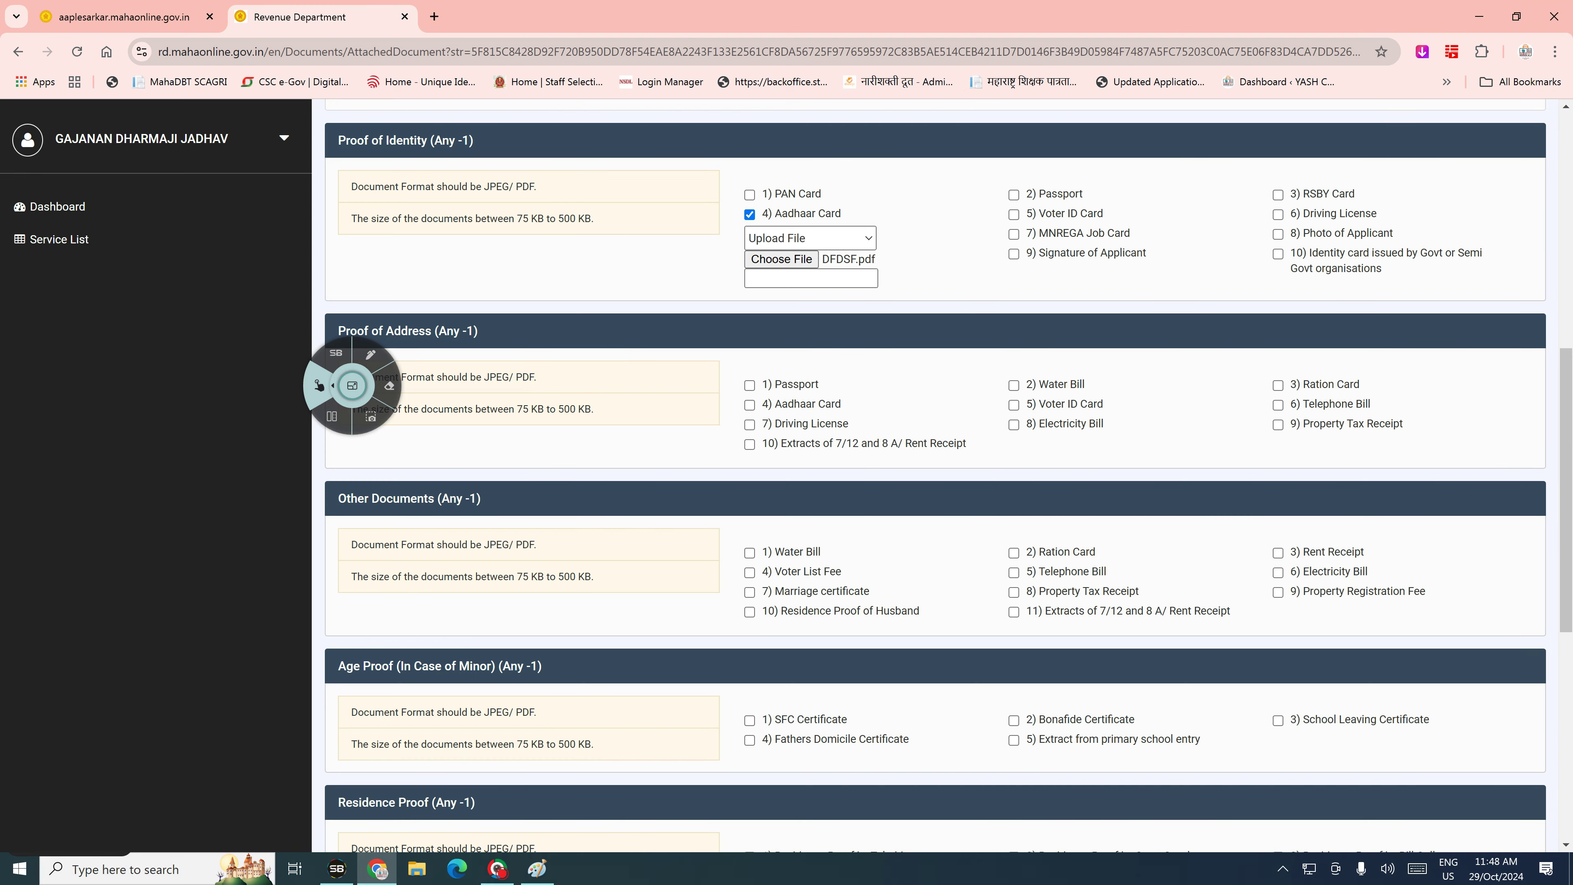
Step: Tick Aadhaar Card under Proof of Address and choose Upload File as its source
{"action": "left_click", "coordinate": [370, 355]}
{"action": "mouse_move", "coordinate": [487, 121]}
{"action": "left_mouse_down"}
{"action": "mouse_move", "coordinate": [372, 167]}
{"action": "mouse_move", "coordinate": [489, 134]}
{"action": "left_mouse_up"}
{"action": "mouse_move", "coordinate": [352, 386]}
{"action": "left_mouse_down"}
{"action": "mouse_move", "coordinate": [316, 371]}
{"action": "mouse_move", "coordinate": [220, 382]}
{"action": "left_mouse_up"}
{"action": "mouse_move", "coordinate": [446, 302]}
{"action": "left_mouse_down"}
{"action": "mouse_move", "coordinate": [396, 362]}
{"action": "mouse_move", "coordinate": [405, 308]}
{"action": "left_mouse_up"}
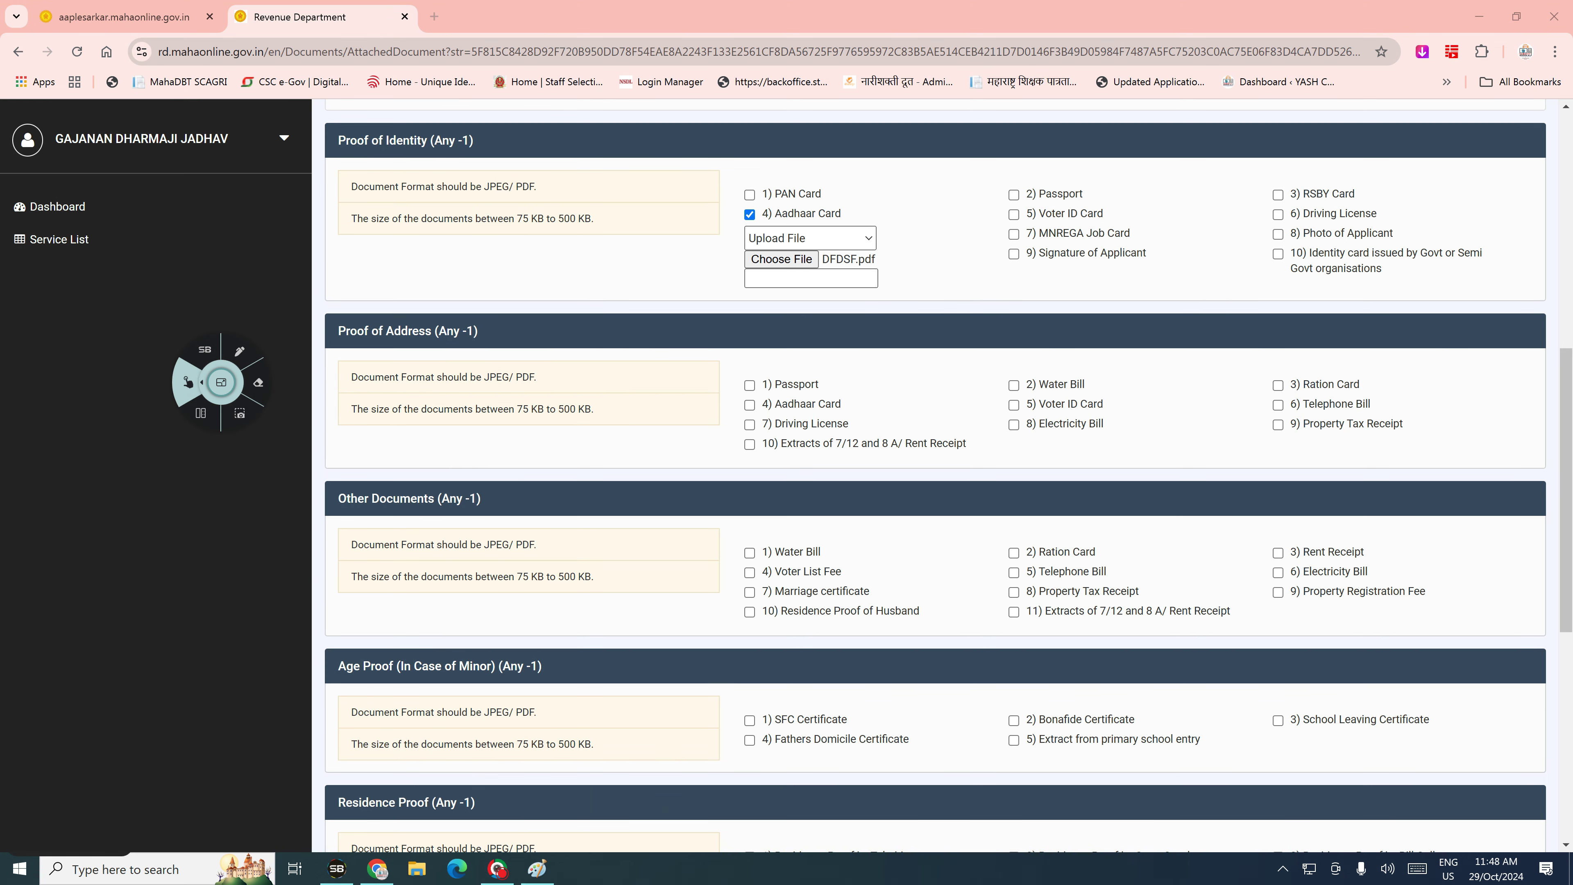
{"action": "left_click", "coordinate": [749, 404]}
{"action": "left_click", "coordinate": [810, 428]}
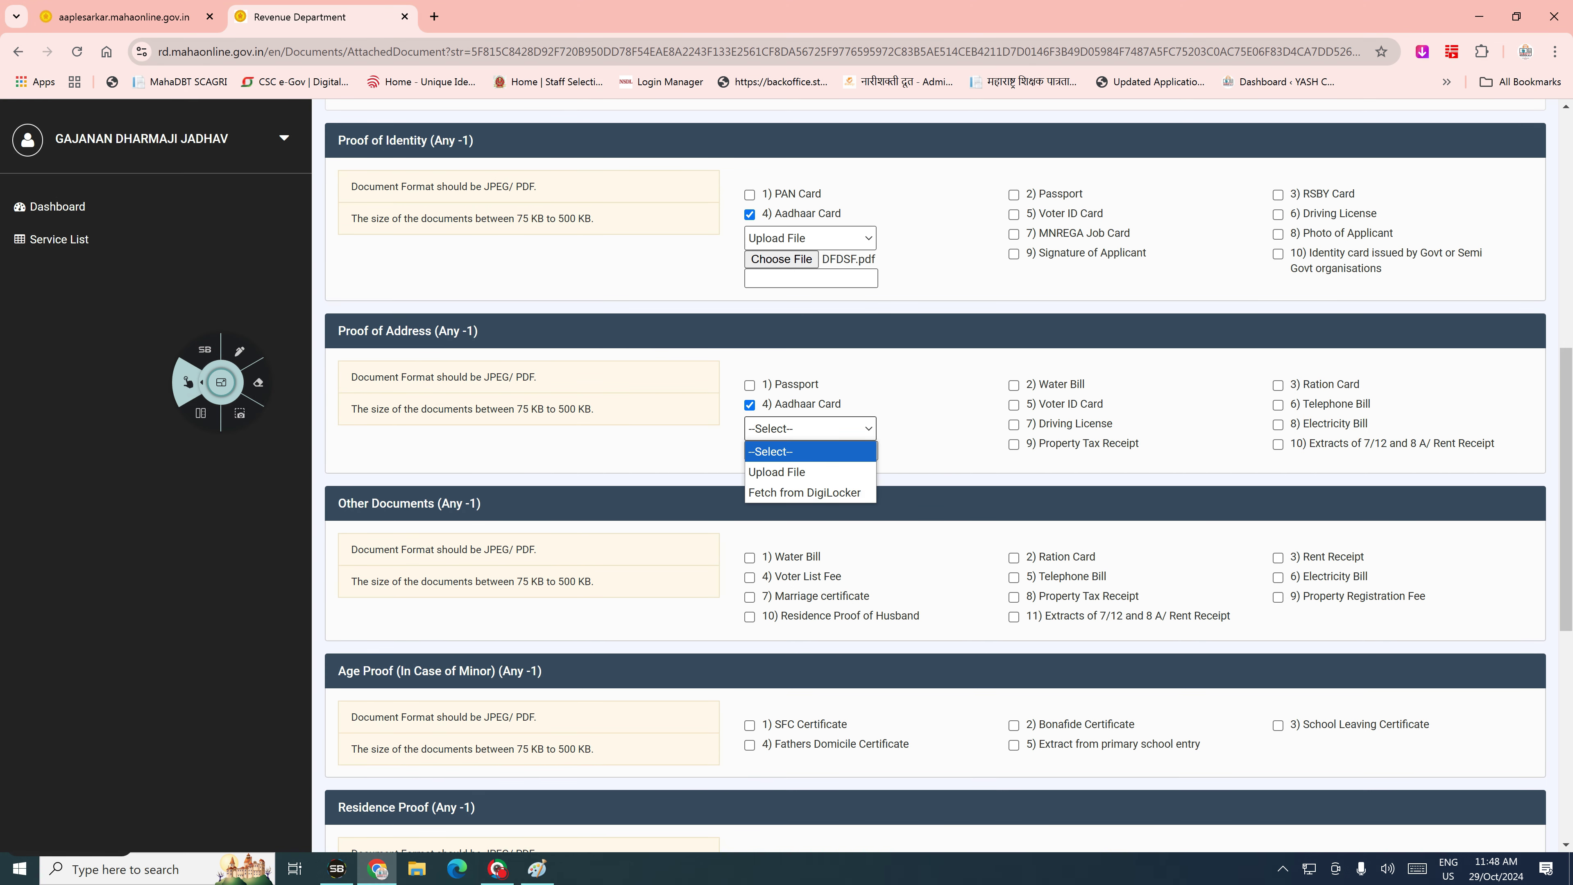
{"action": "left_click", "coordinate": [804, 471]}
{"action": "left_click", "coordinate": [811, 470]}
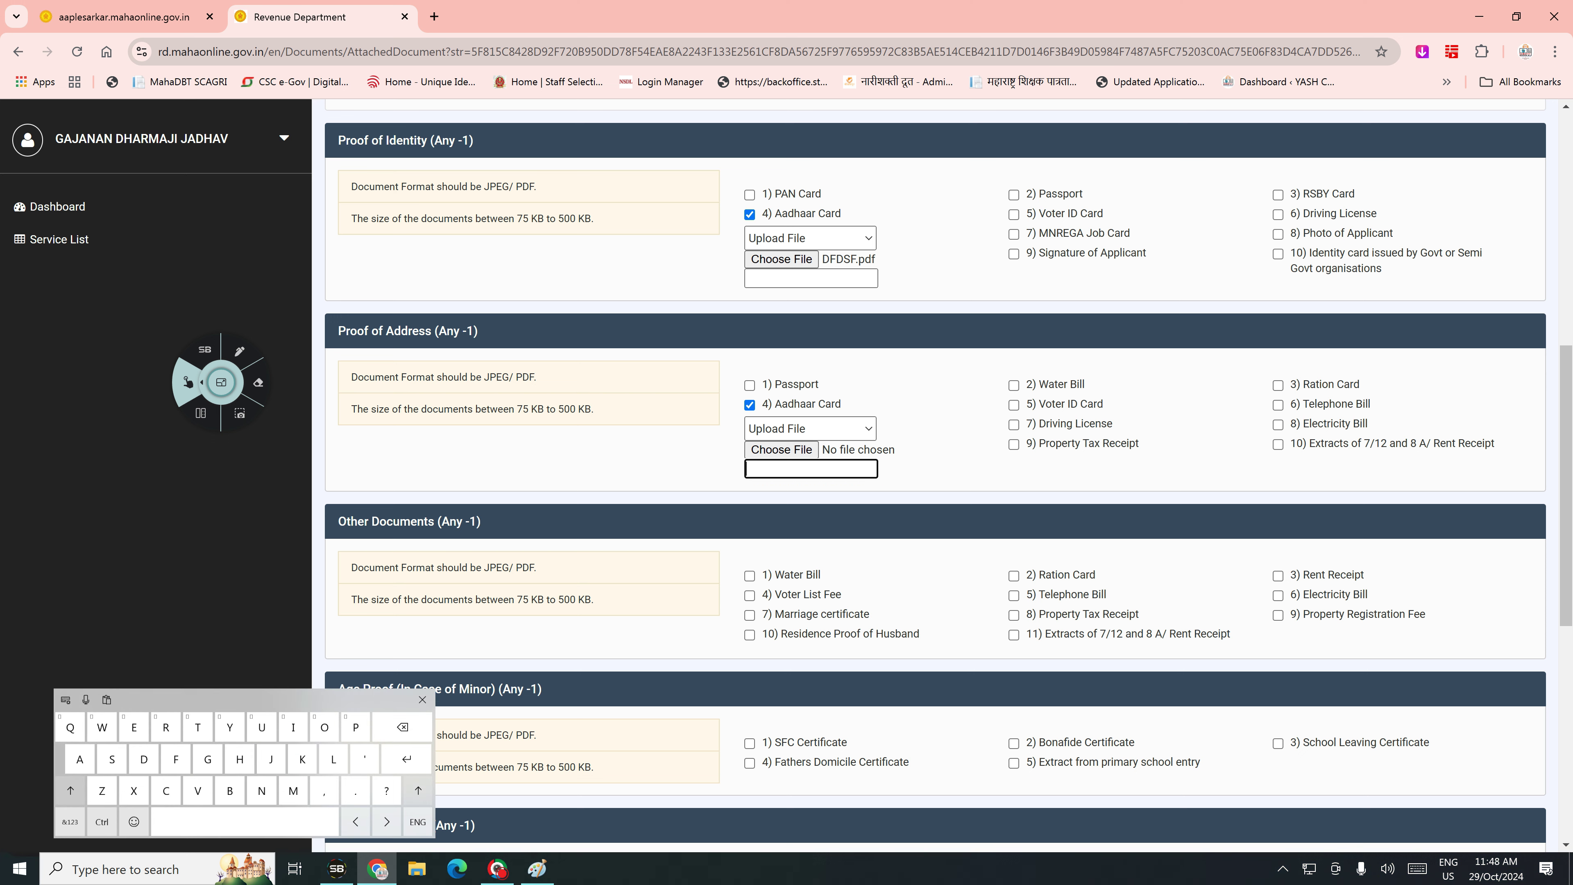
Step: Attach the DFDSF PDF as the address proof file
{"action": "left_click", "coordinate": [239, 351]}
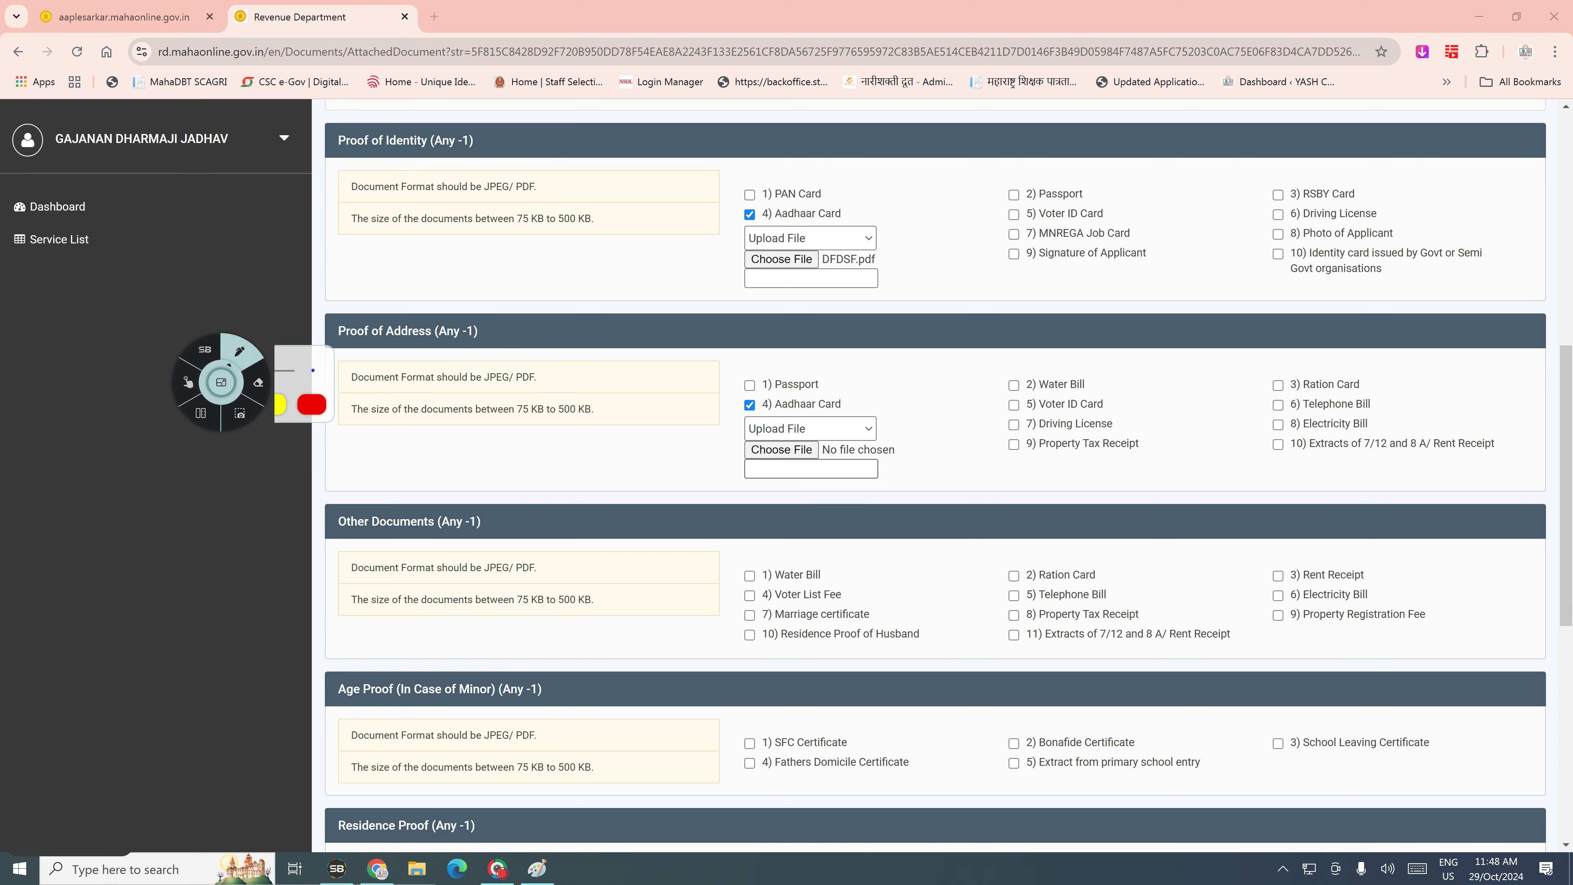
{"action": "mouse_move", "coordinate": [776, 468]}
{"action": "left_mouse_down"}
{"action": "mouse_move", "coordinate": [764, 496]}
{"action": "mouse_move", "coordinate": [748, 463]}
{"action": "left_mouse_up"}
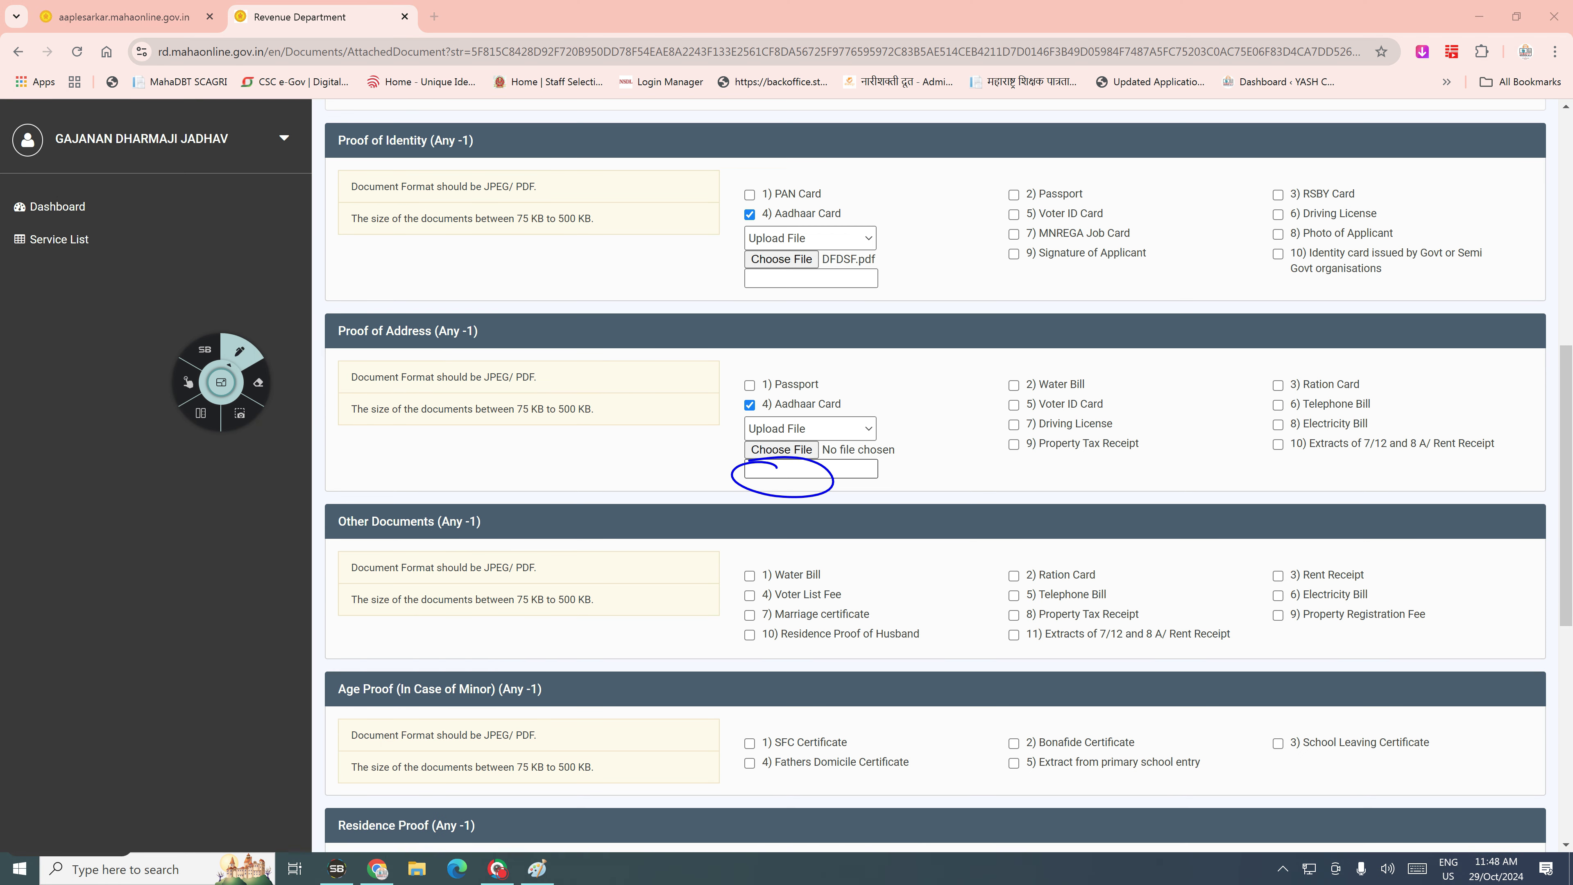
{"action": "left_click", "coordinate": [187, 382]}
{"action": "left_click", "coordinate": [781, 449]}
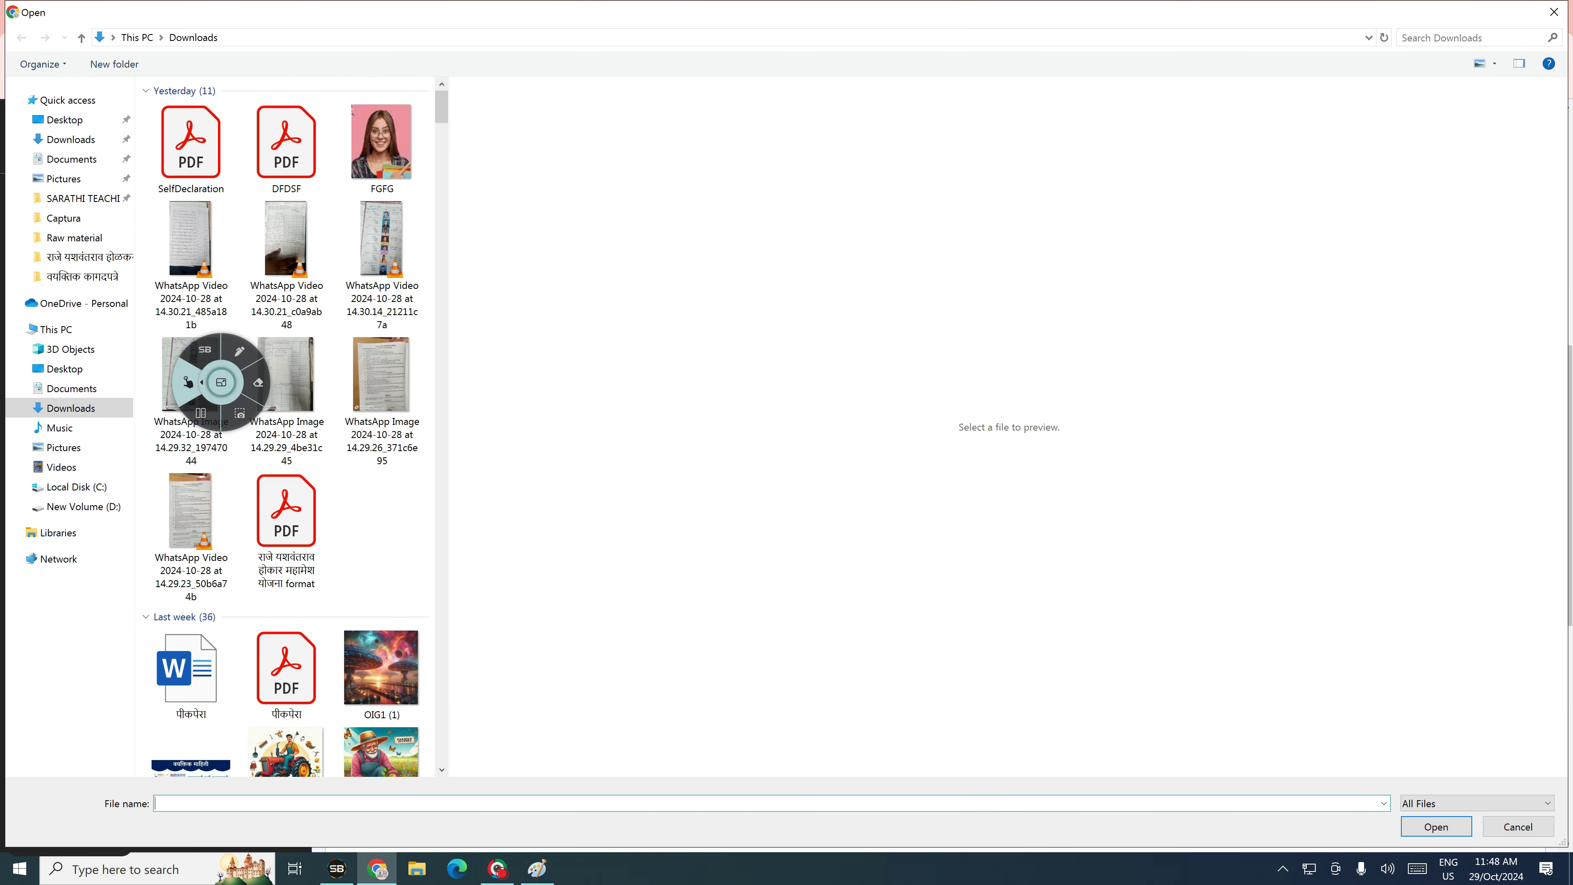
{"action": "left_click", "coordinate": [286, 143]}
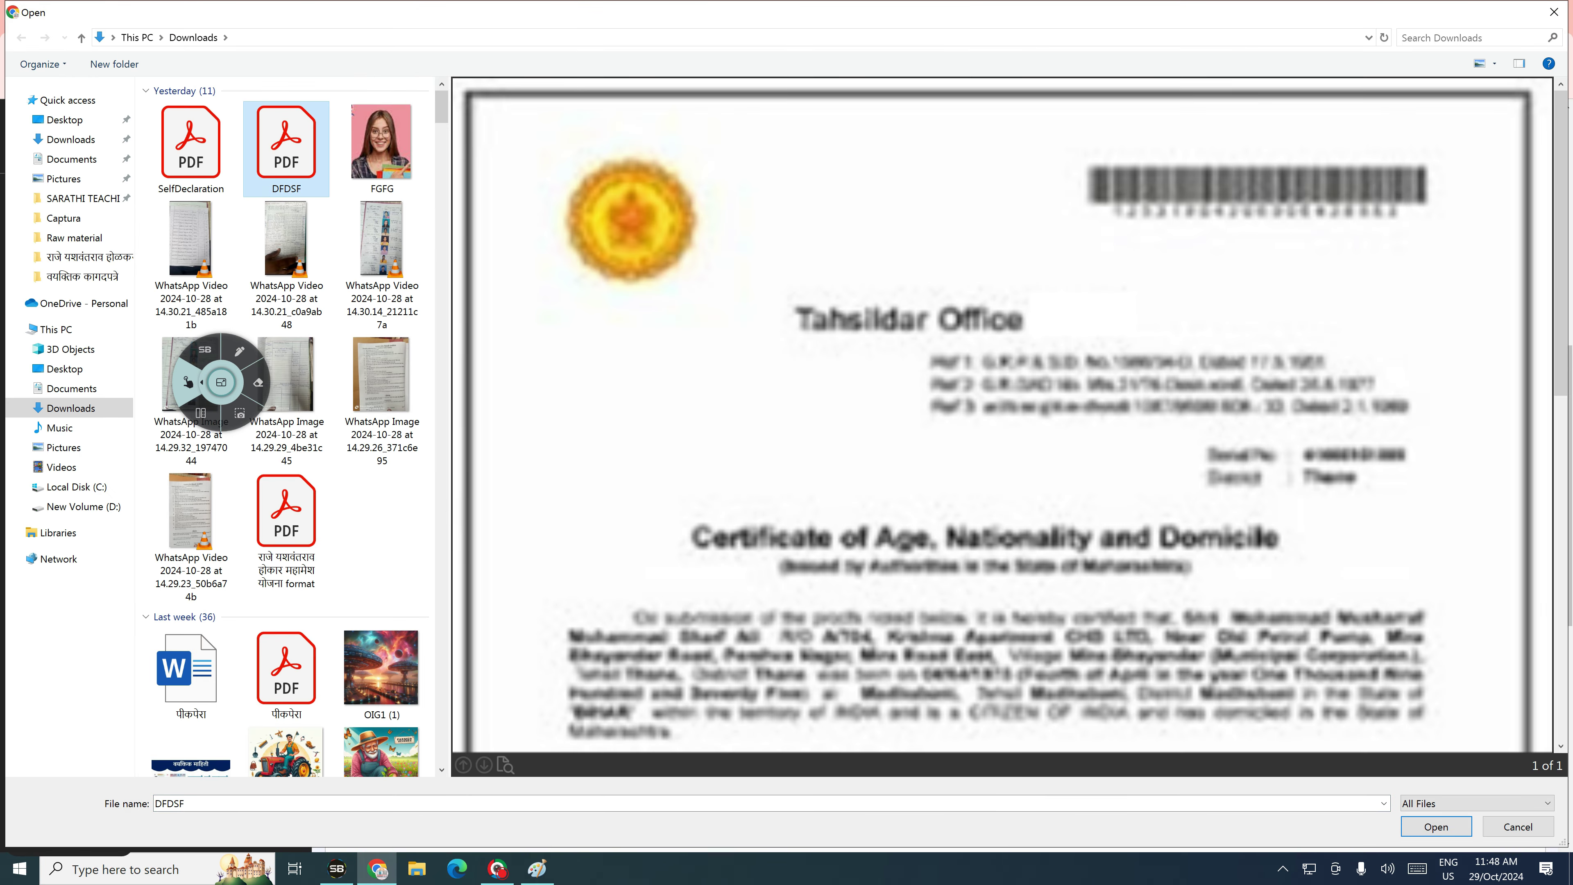
{"action": "double_click", "coordinate": [286, 142]}
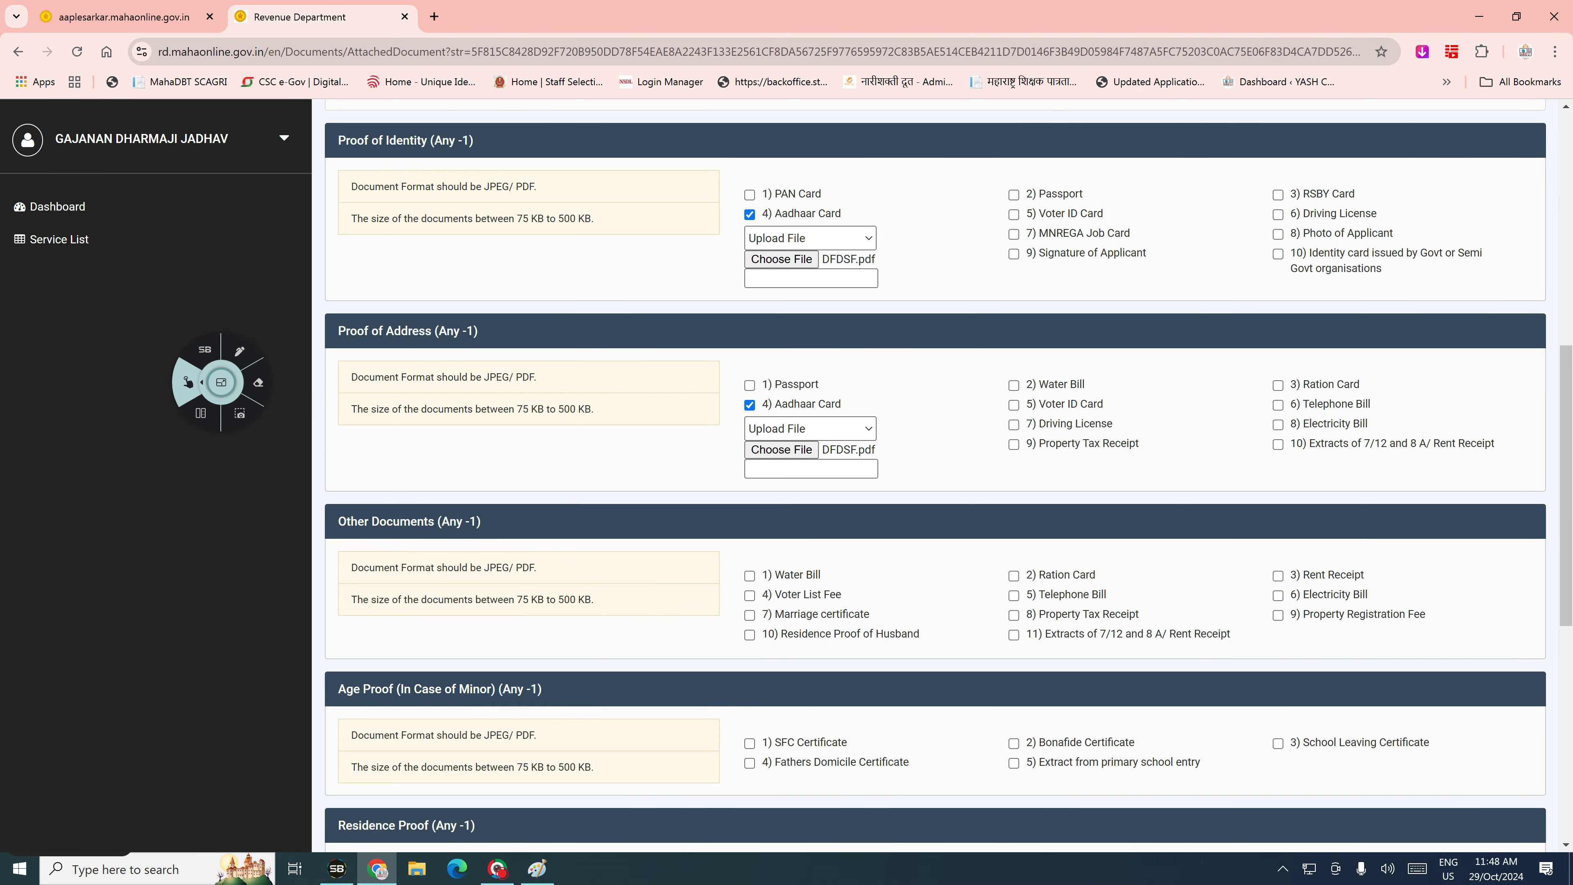
Step: Circle the attached identity and address proof file names for viewers
{"action": "left_click", "coordinate": [240, 351]}
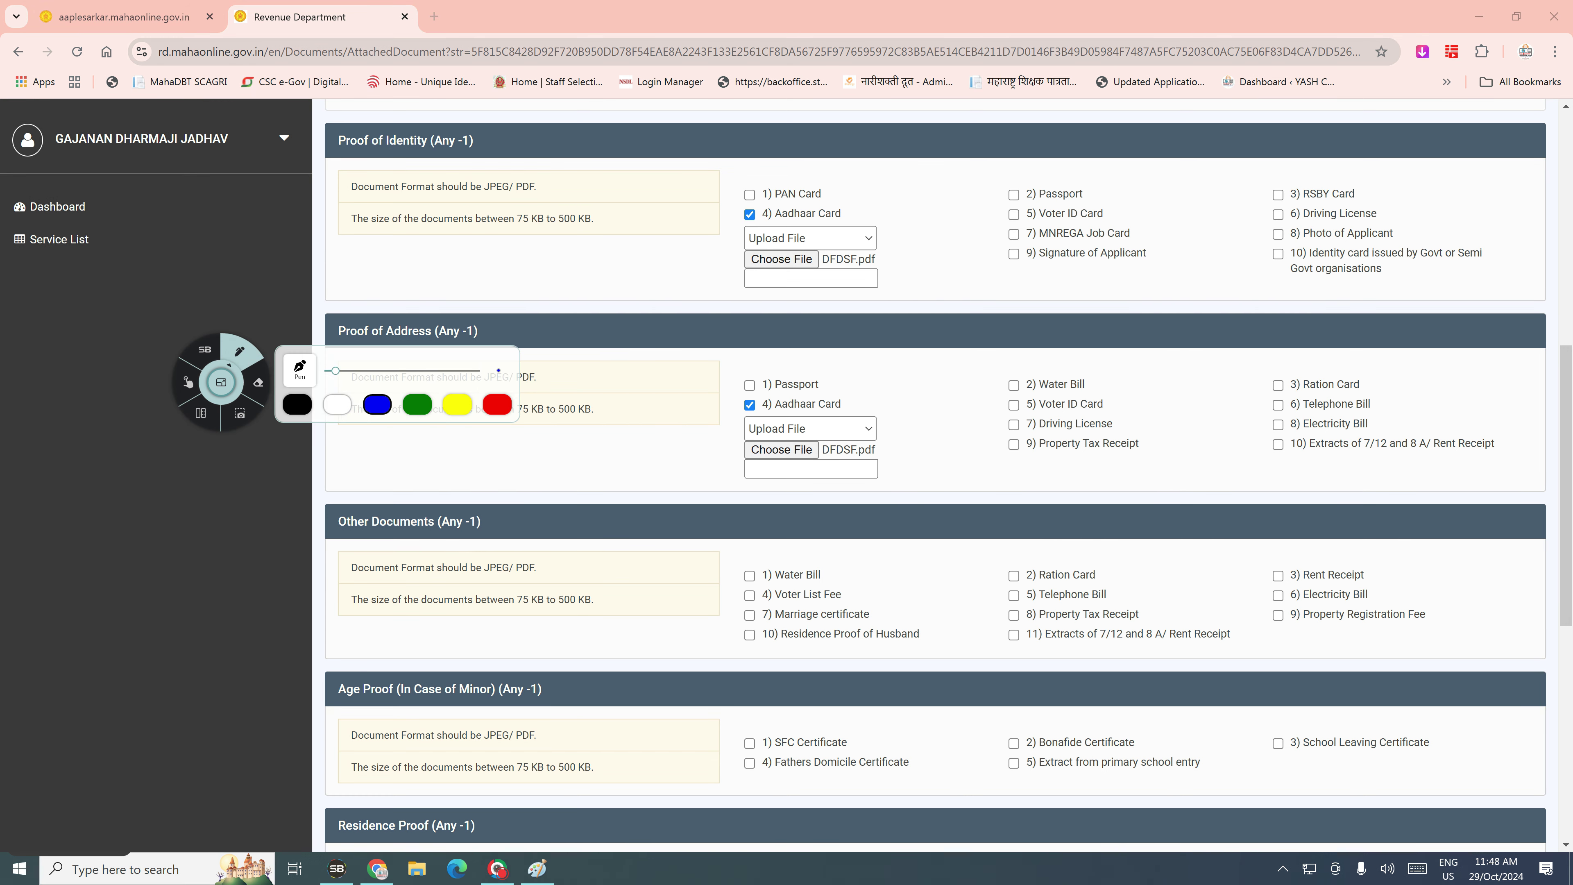
{"action": "mouse_move", "coordinate": [886, 445]}
{"action": "left_mouse_down"}
{"action": "mouse_move", "coordinate": [856, 462]}
{"action": "mouse_move", "coordinate": [886, 441]}
{"action": "left_mouse_up"}
{"action": "mouse_move", "coordinate": [878, 250]}
{"action": "left_mouse_down"}
{"action": "mouse_move", "coordinate": [841, 250]}
{"action": "mouse_move", "coordinate": [882, 253]}
{"action": "left_mouse_up"}
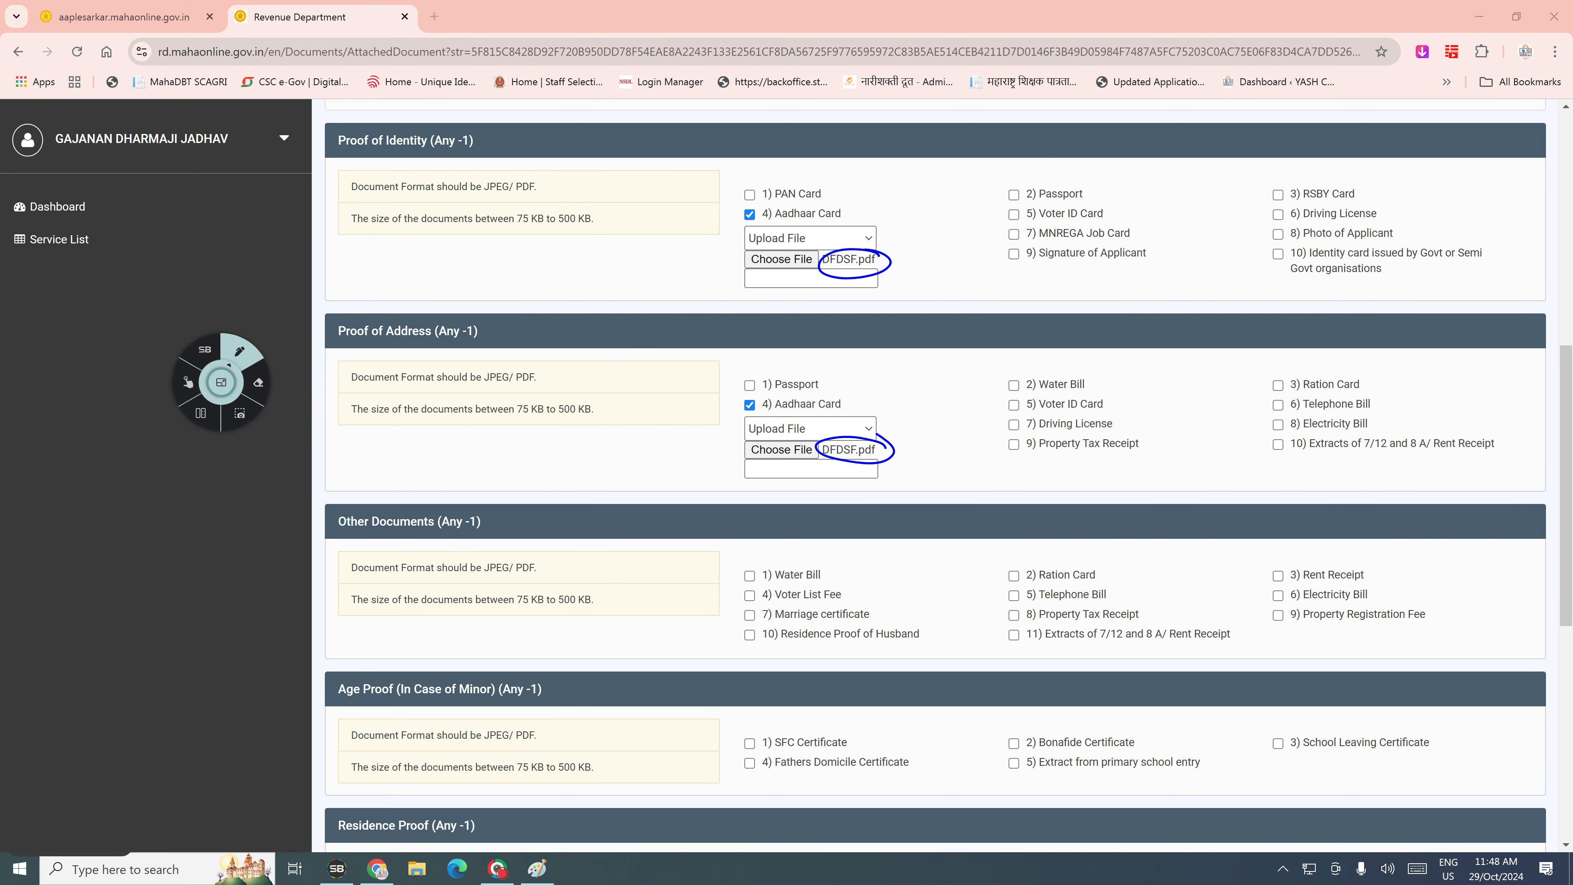
{"action": "left_click", "coordinate": [188, 383]}
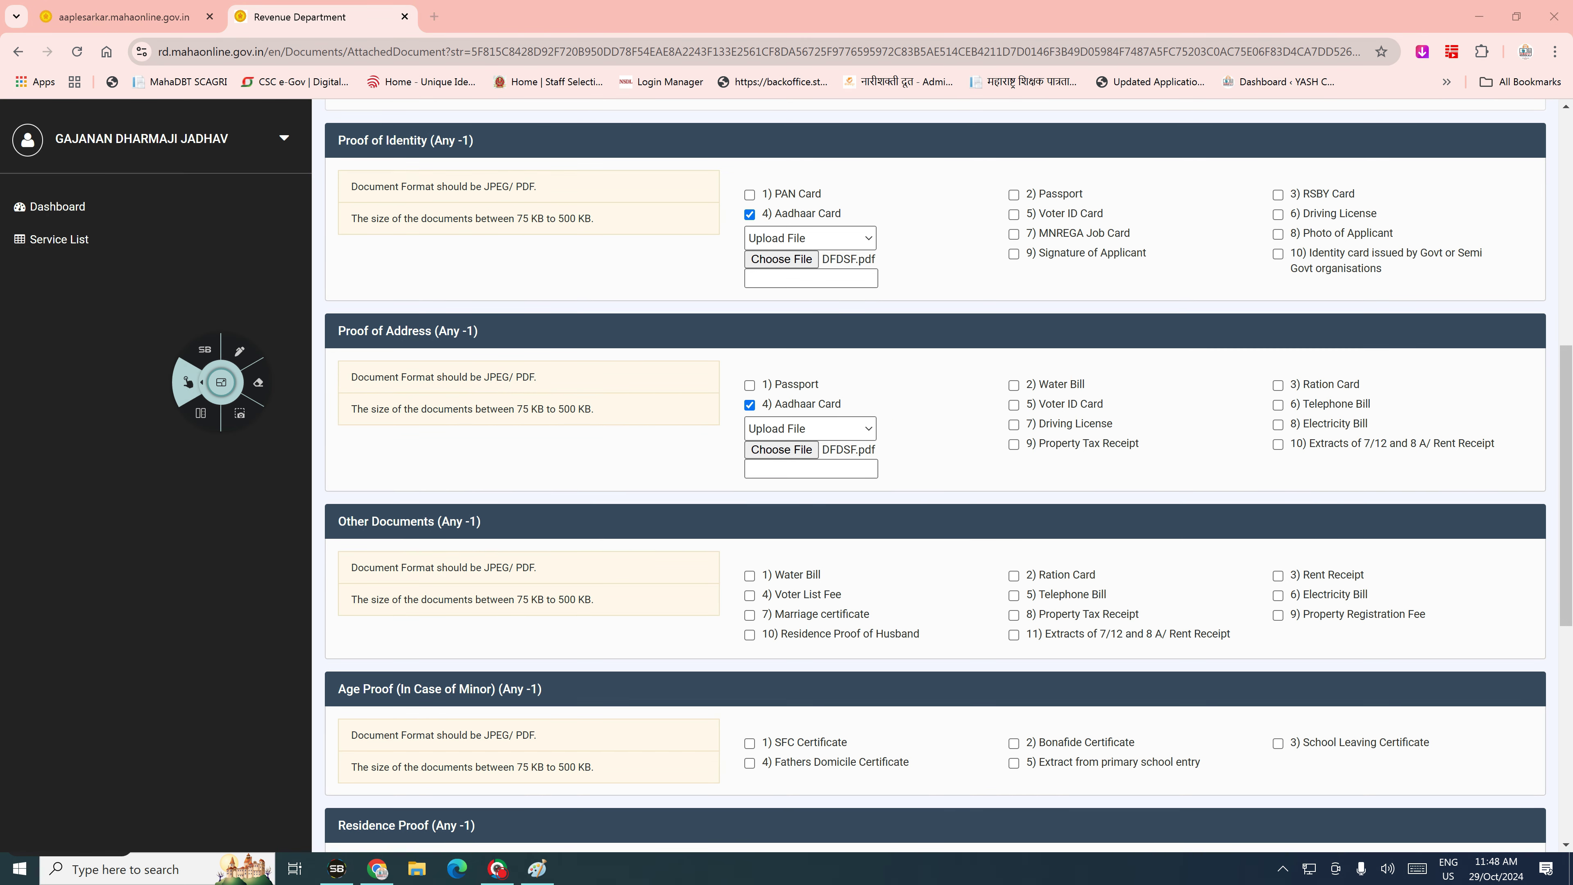
Step: Enter the Aadhaar numbers in the address proof and identity proof number boxes
{"action": "left_click", "coordinate": [811, 468]}
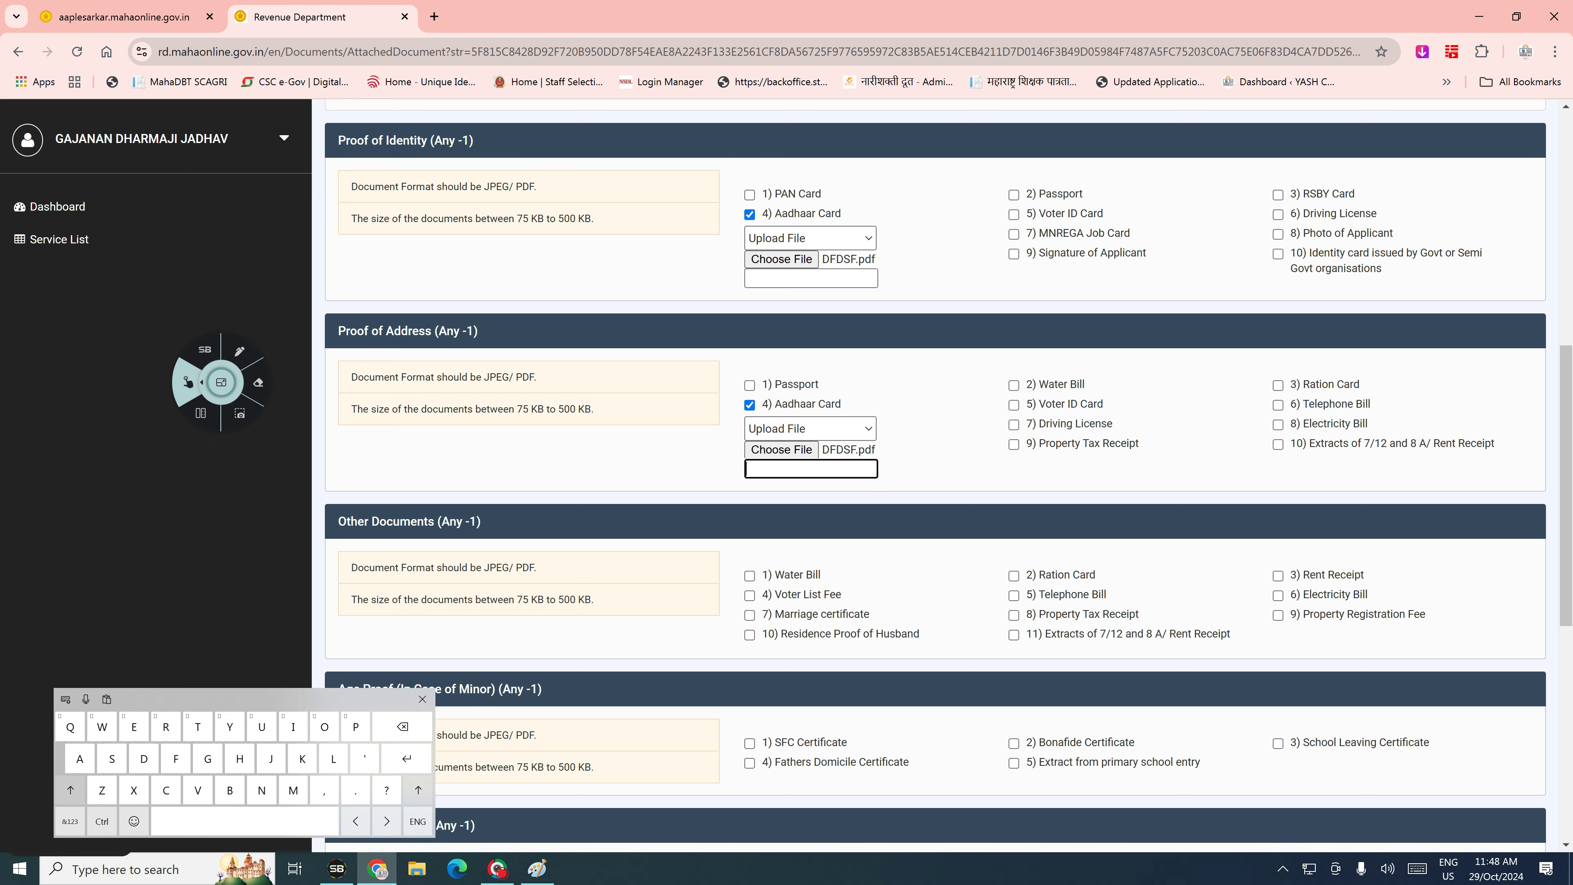
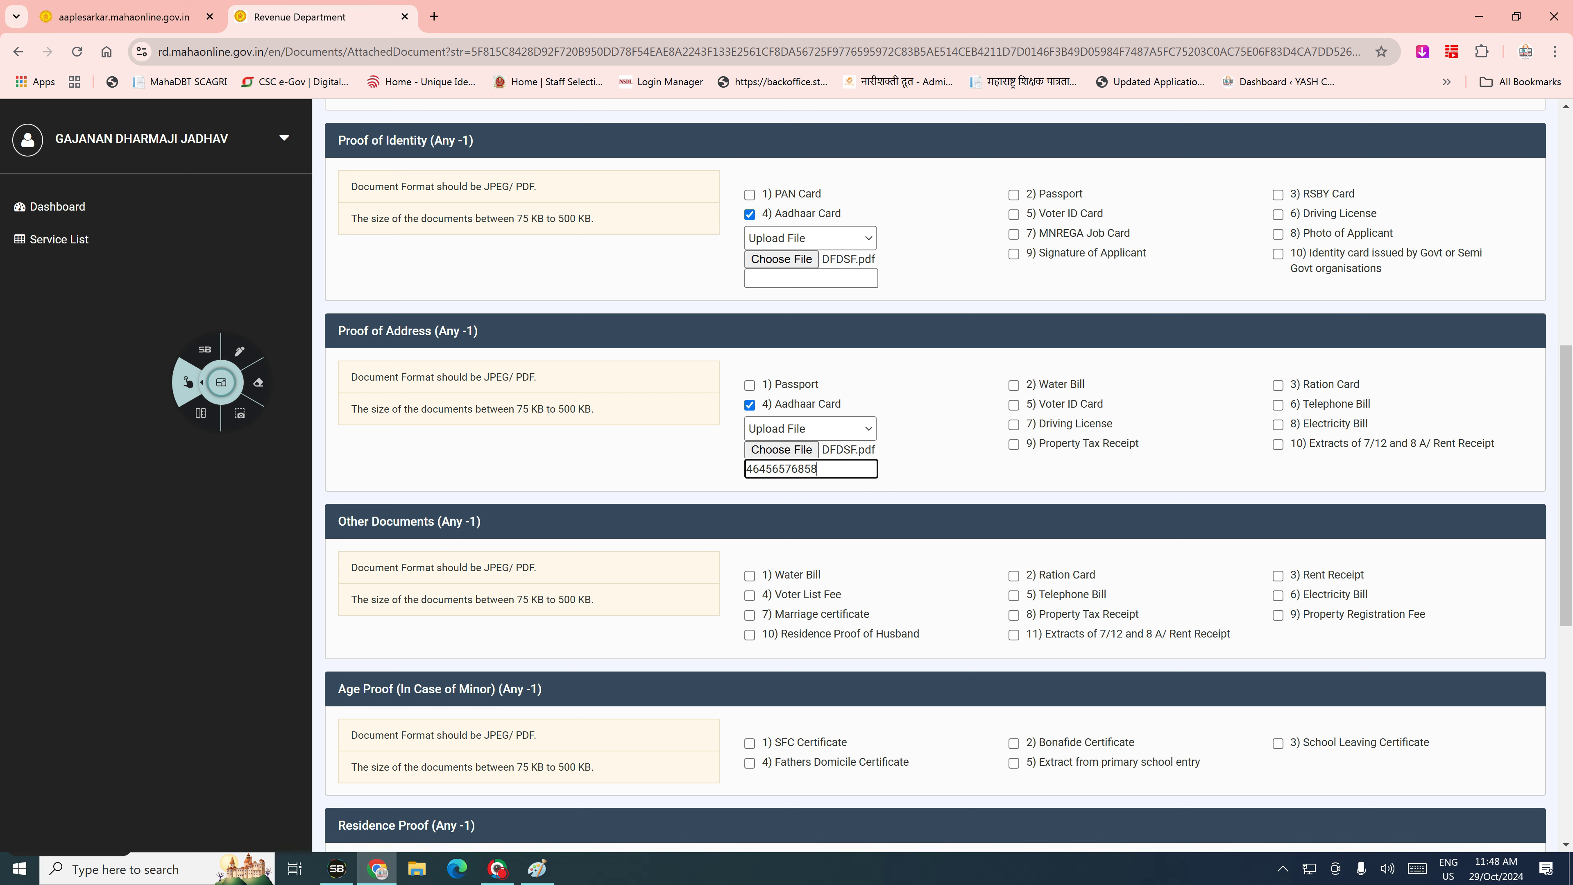
{"action": "left_click", "coordinate": [810, 278]}
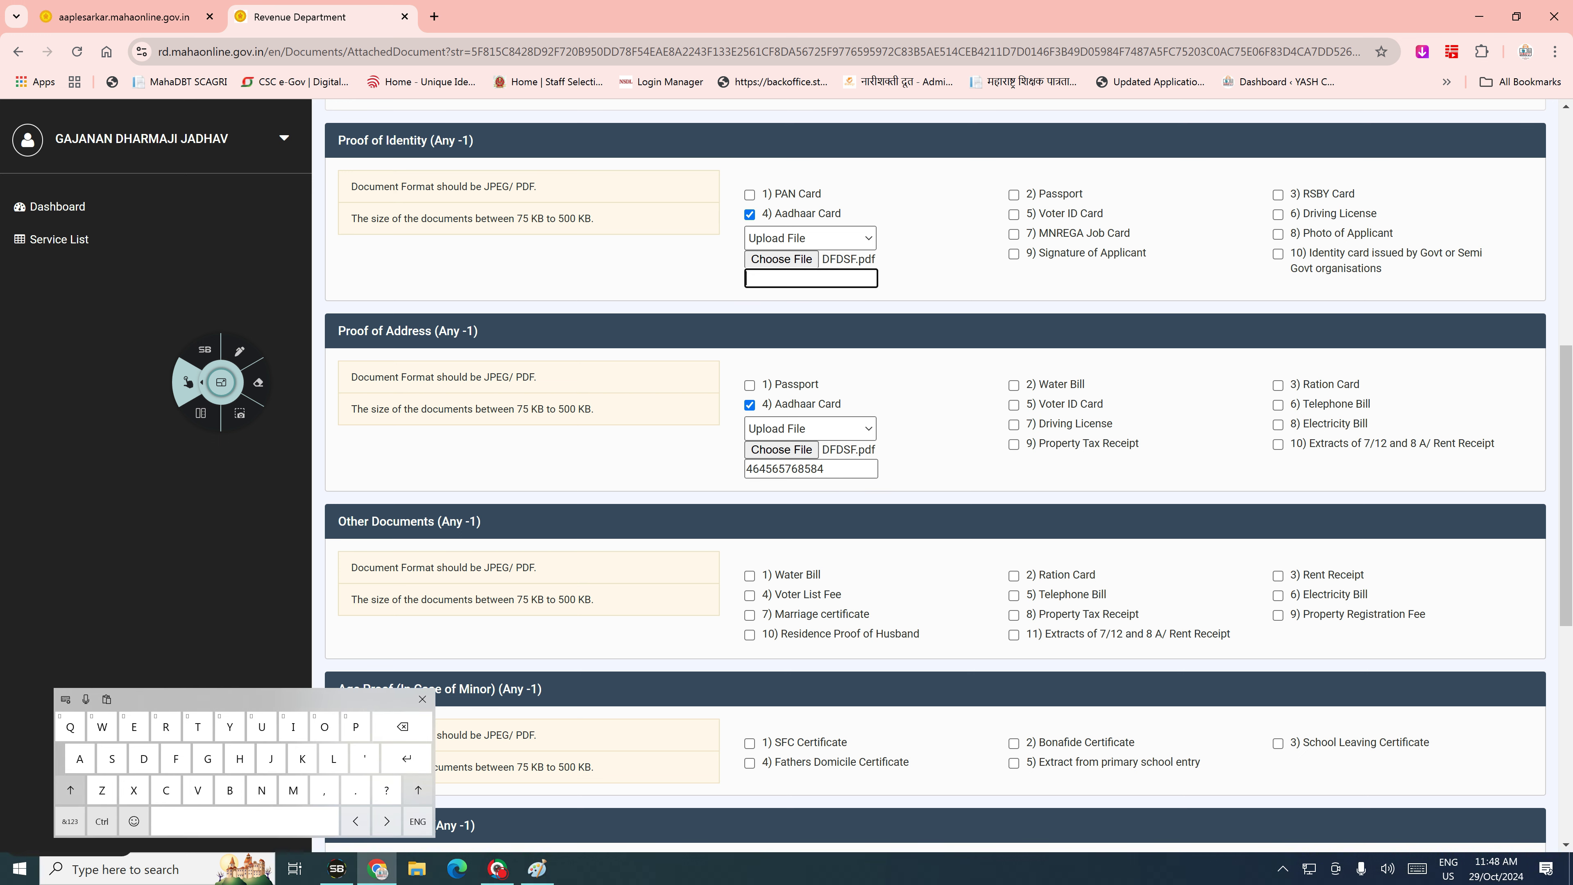
{"action": "double_click", "coordinate": [811, 469]}
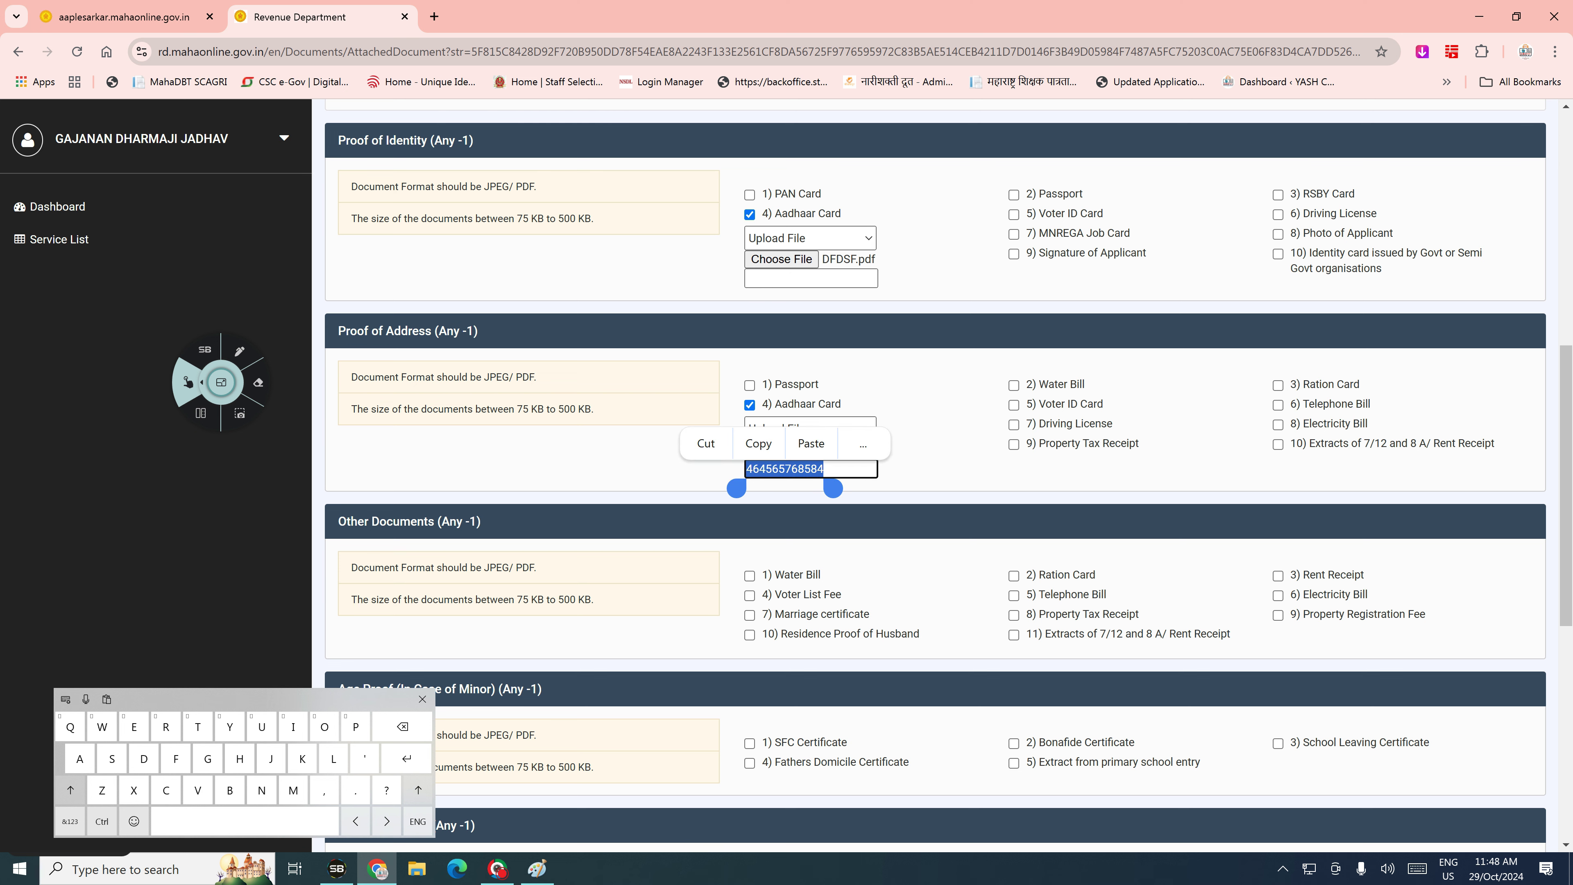
{"action": "left_click", "coordinate": [811, 279]}
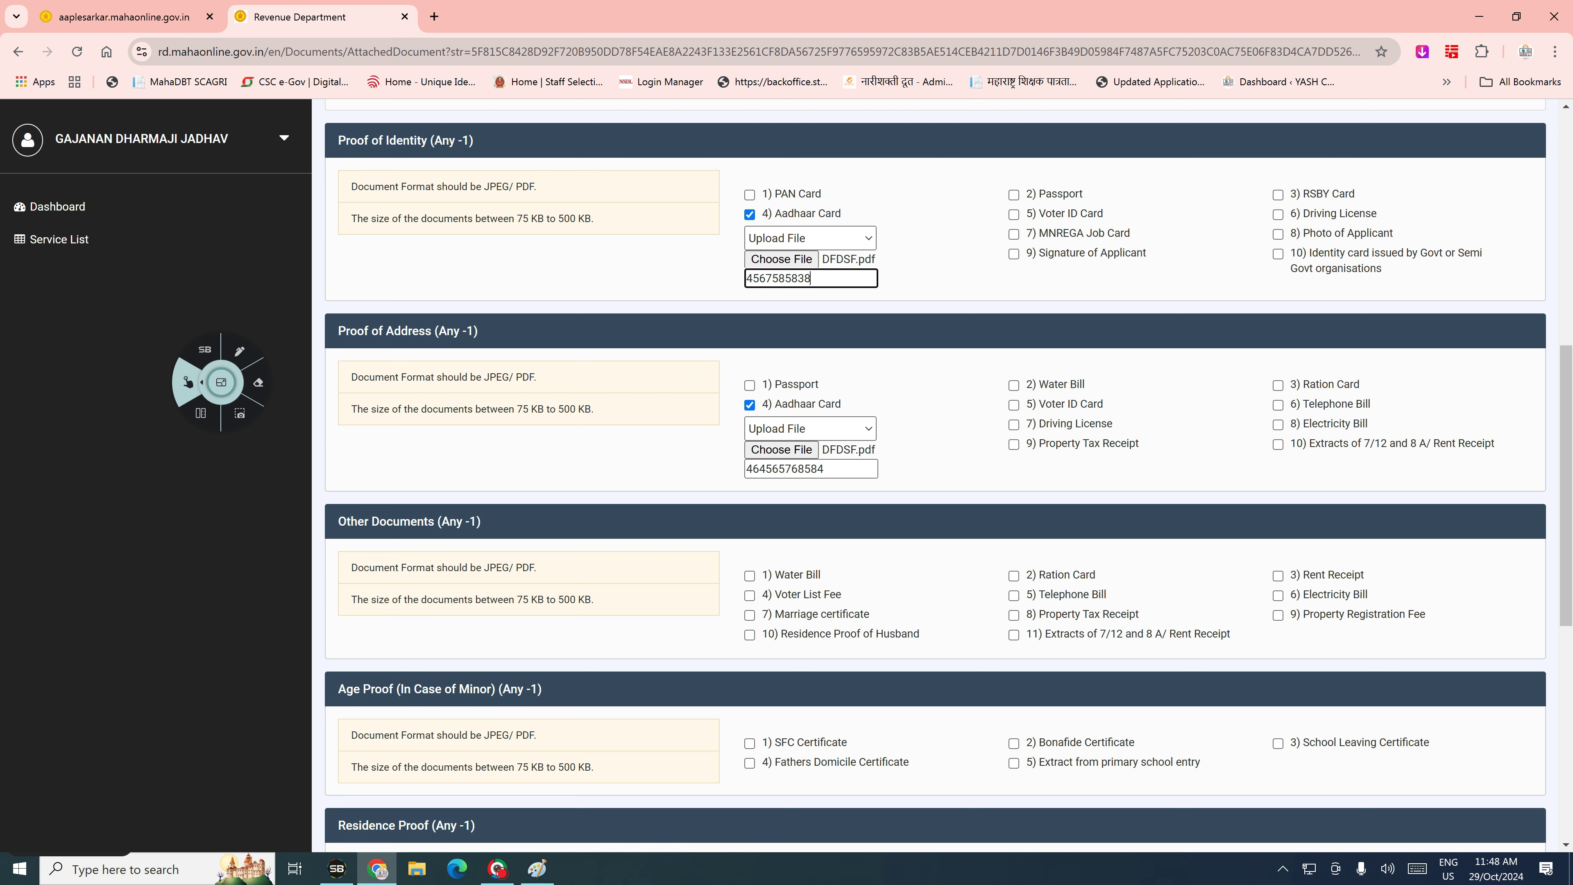
Step: Scroll down and circle the Other Documents heading
{"action": "scroll", "coordinate": [935, 481], "scroll_direction": "down", "scroll_amount": 5}
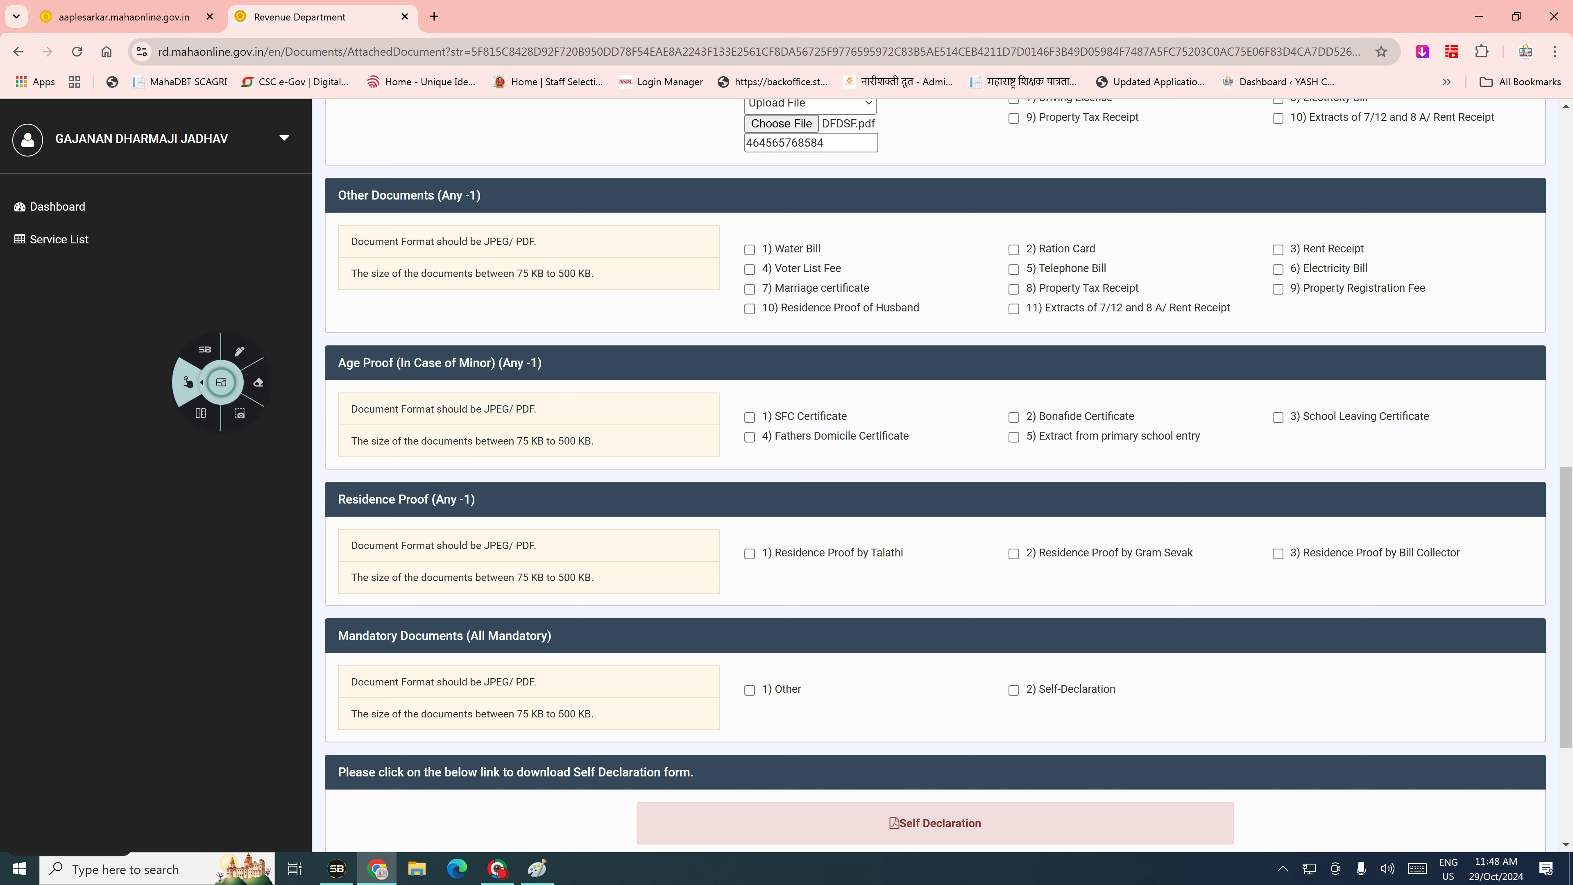
{"action": "left_click", "coordinate": [240, 350]}
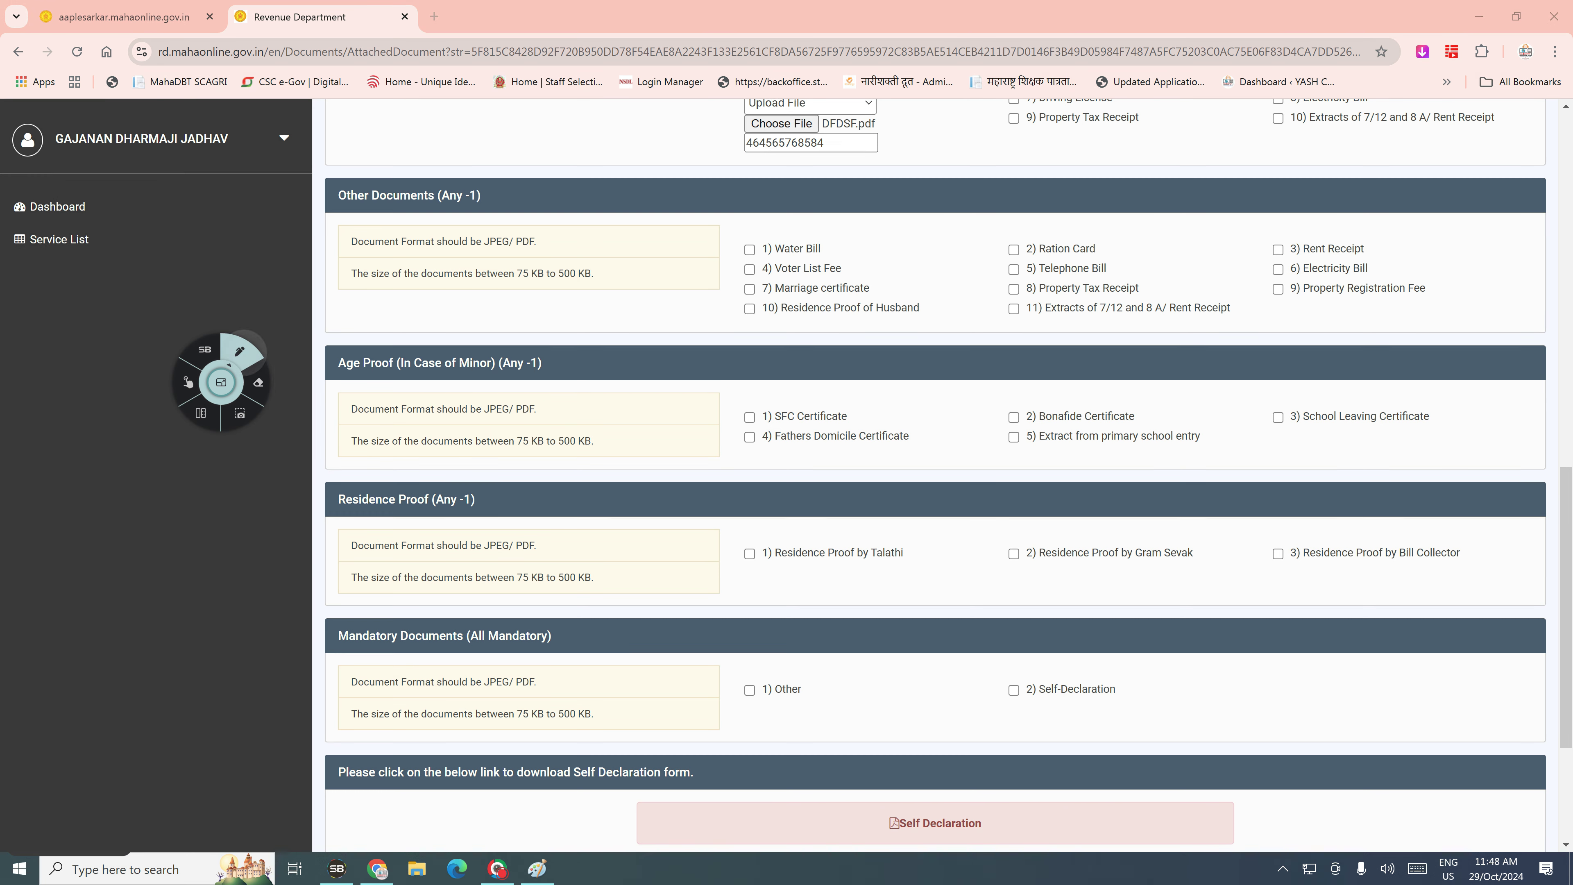
{"action": "mouse_move", "coordinate": [489, 184]}
{"action": "left_mouse_down"}
{"action": "mouse_move", "coordinate": [328, 166]}
{"action": "mouse_move", "coordinate": [452, 162]}
{"action": "mouse_move", "coordinate": [387, 180]}
{"action": "left_mouse_up"}
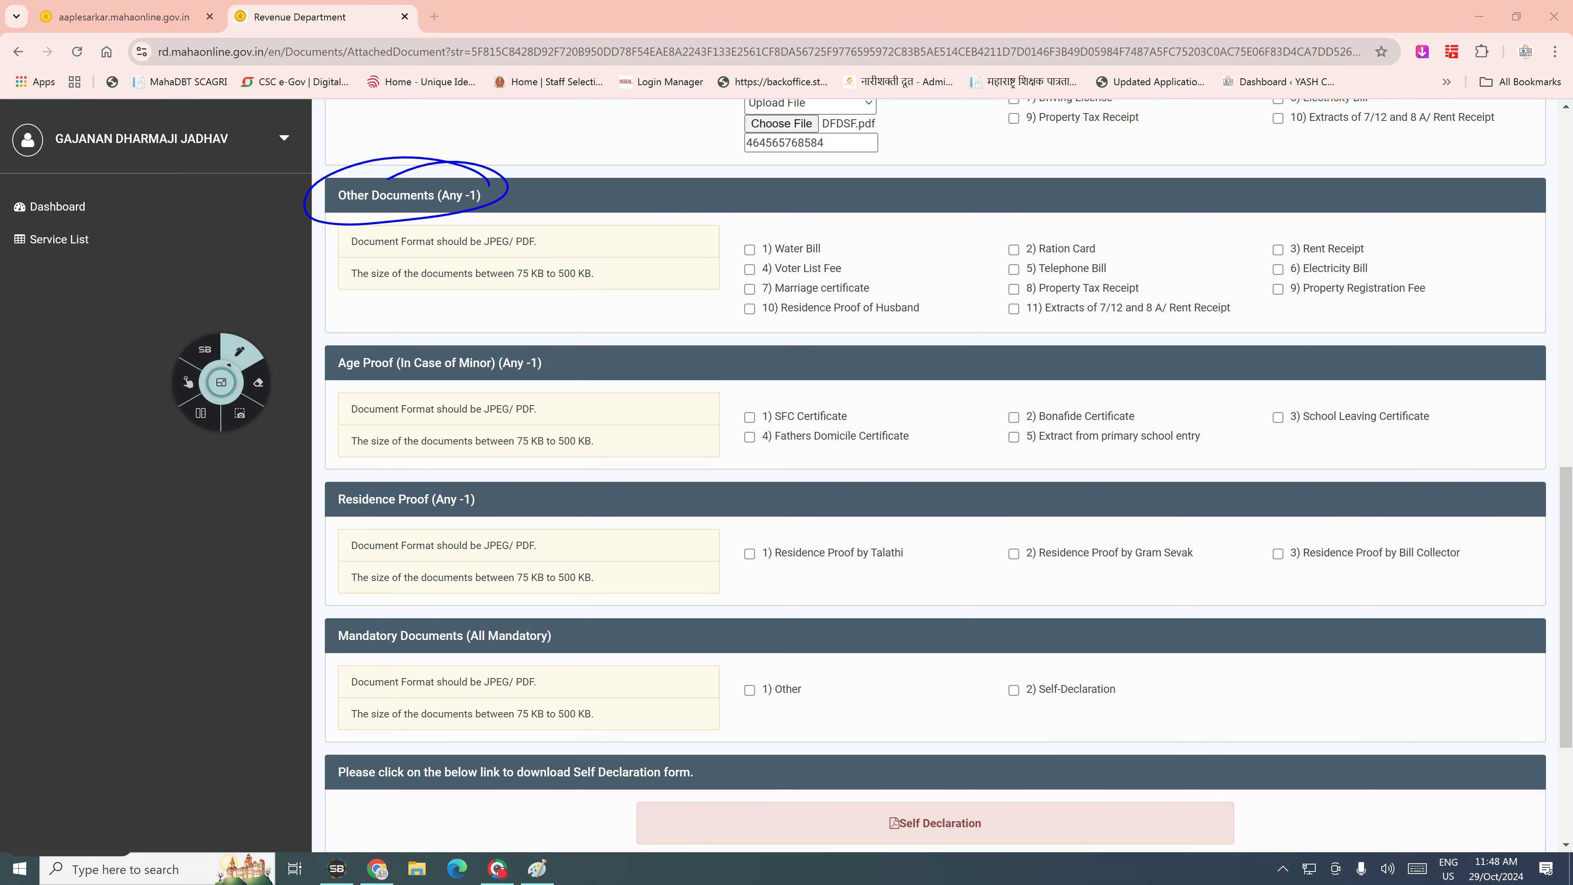